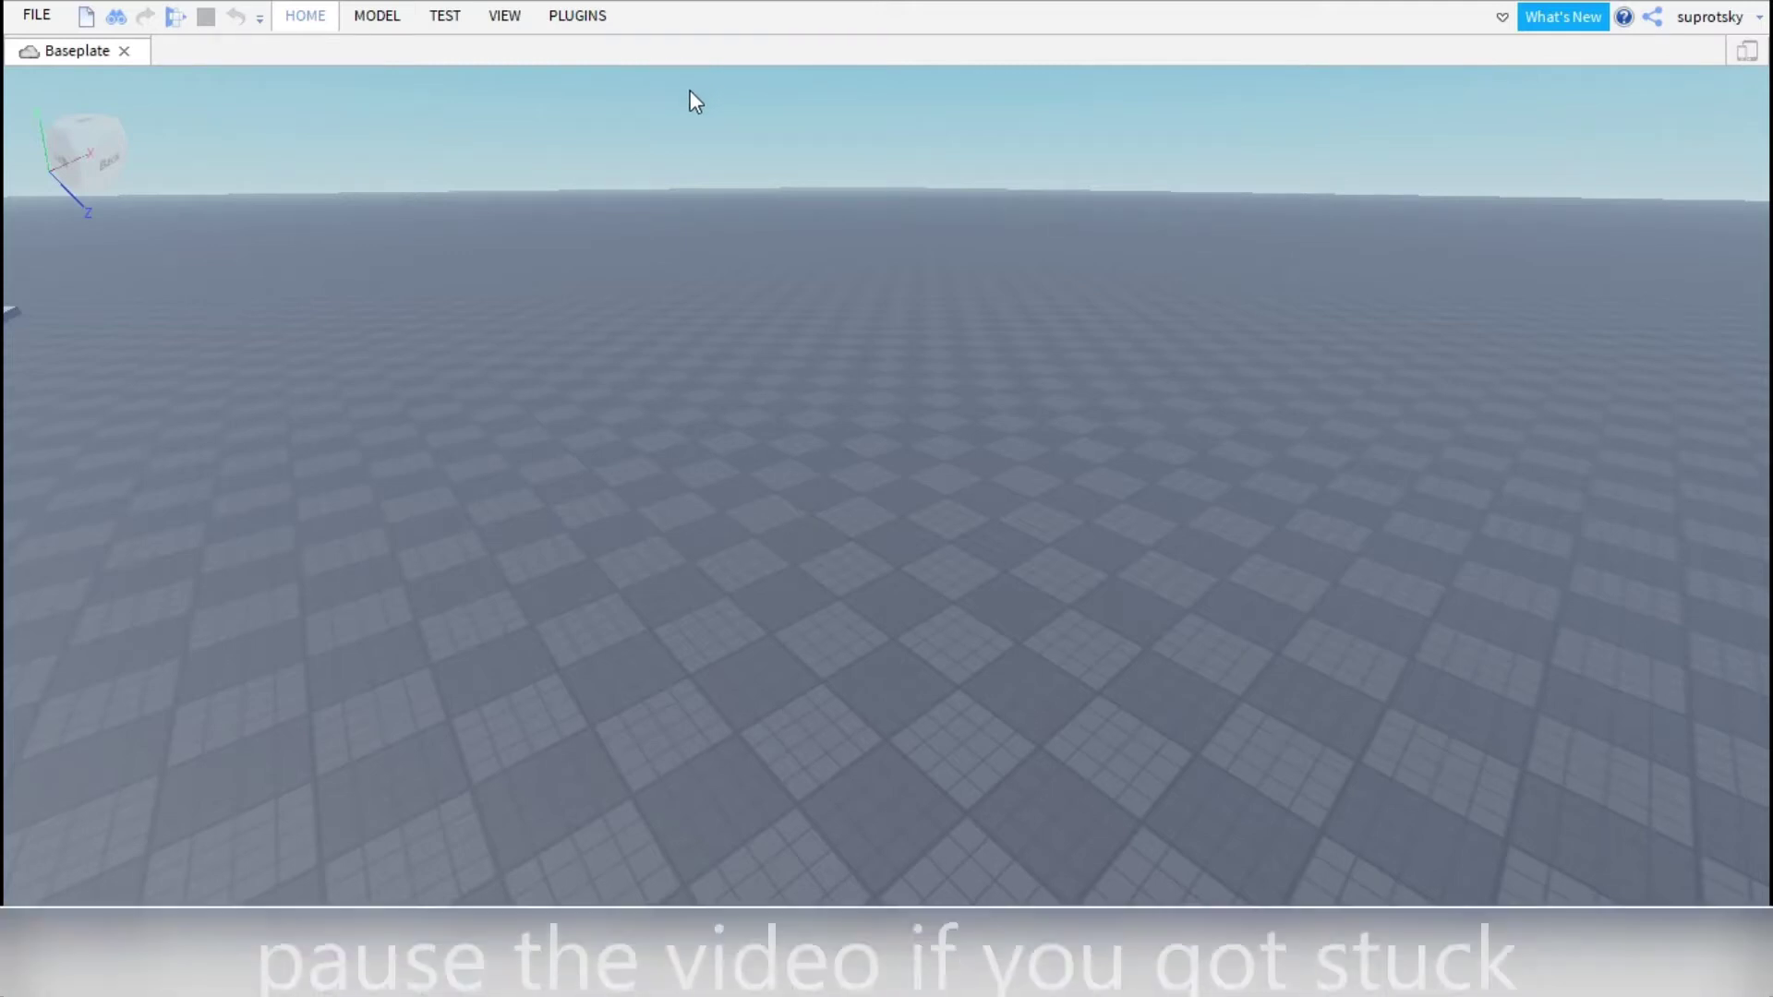
Step: Insert a block part onto the empty baseplate
left_click(718, 53)
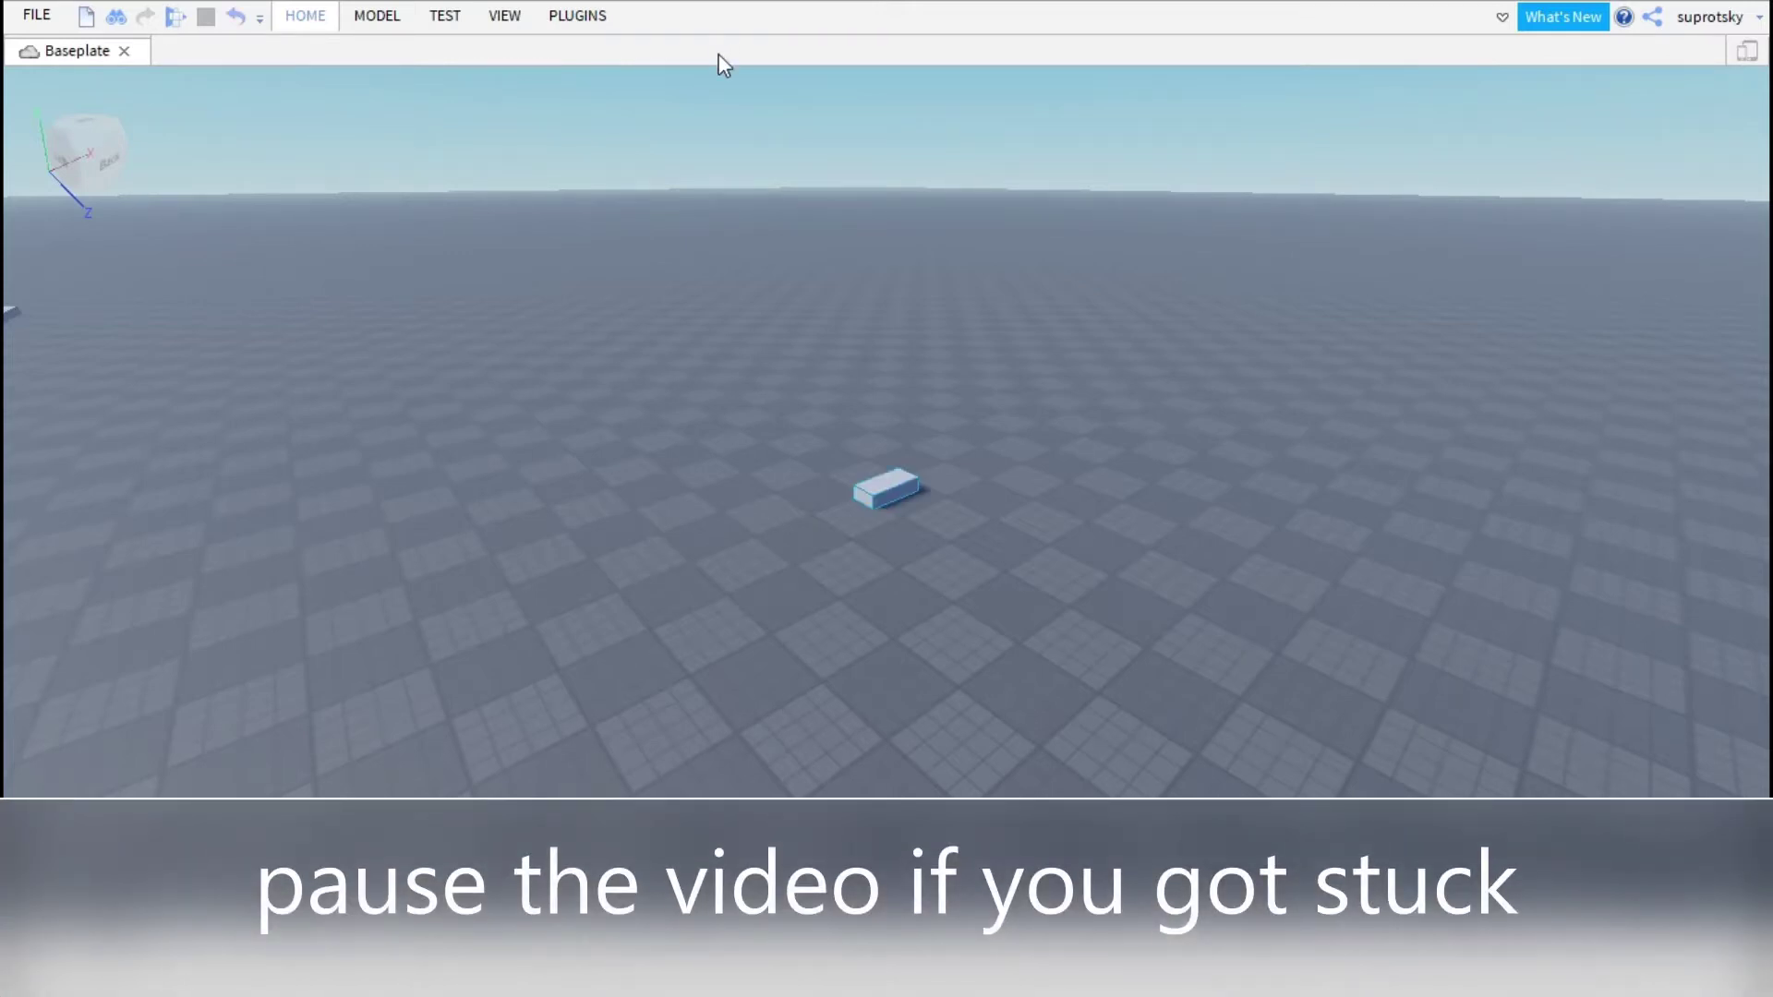
key("w")
key("d")
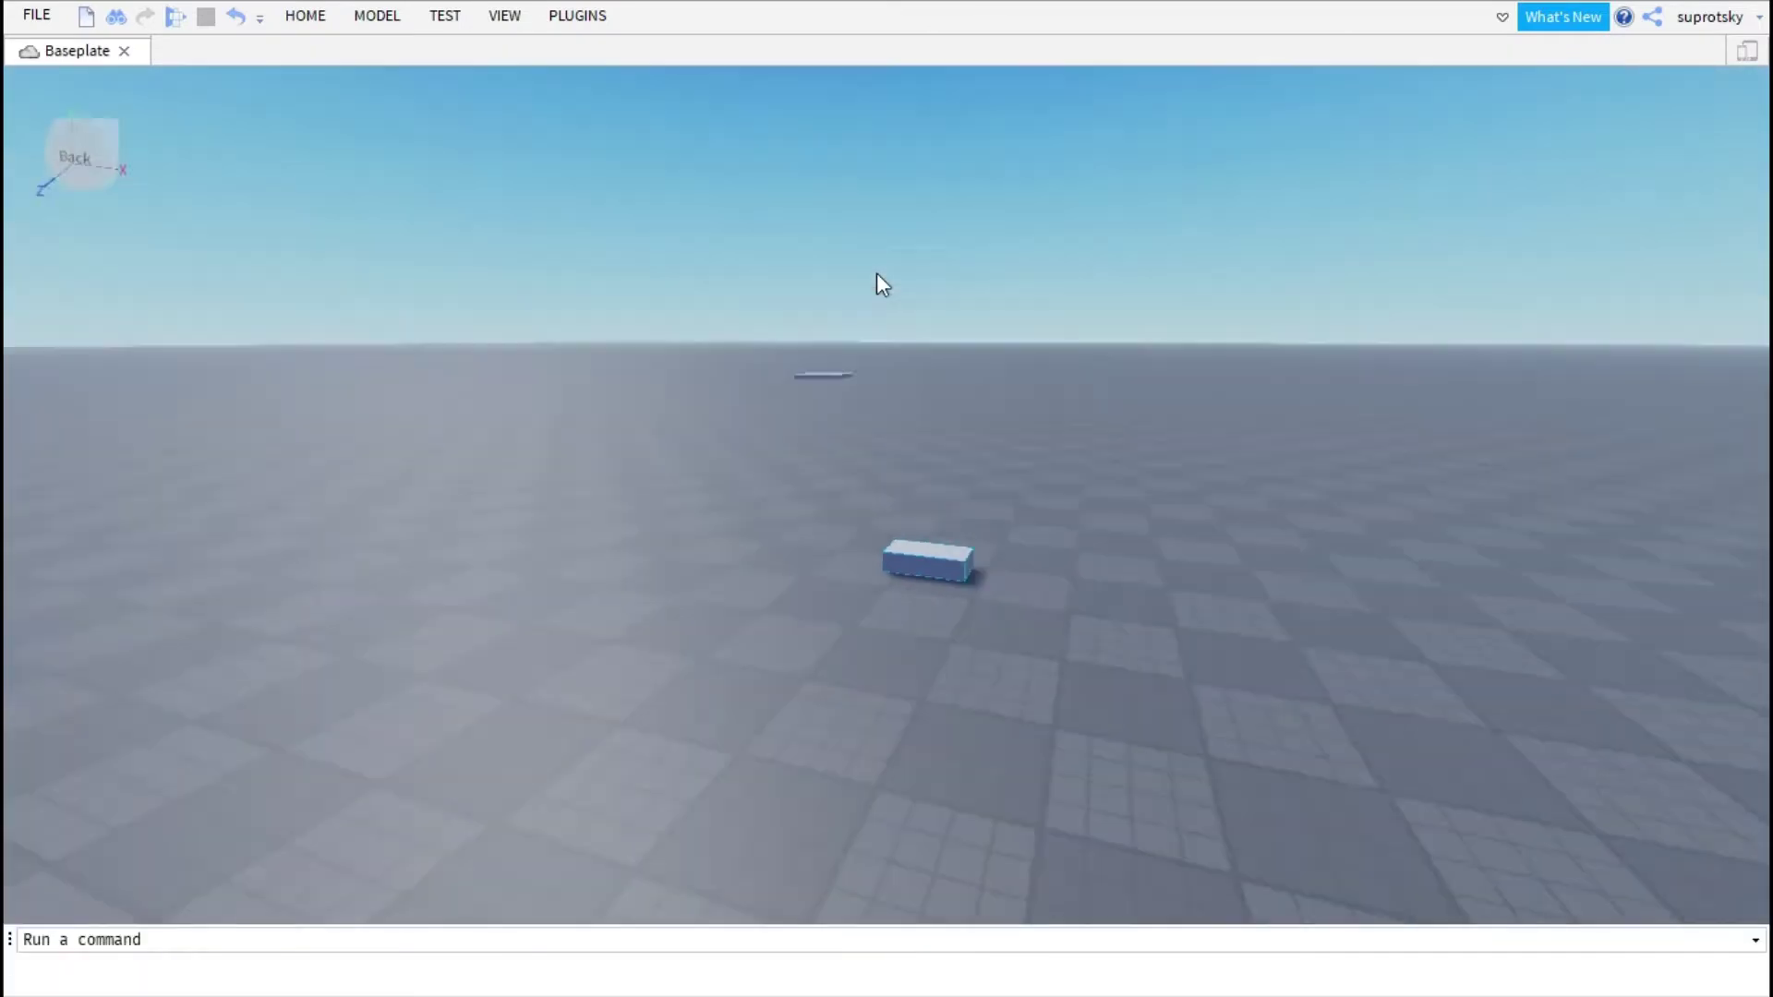
key("f")
key("s")
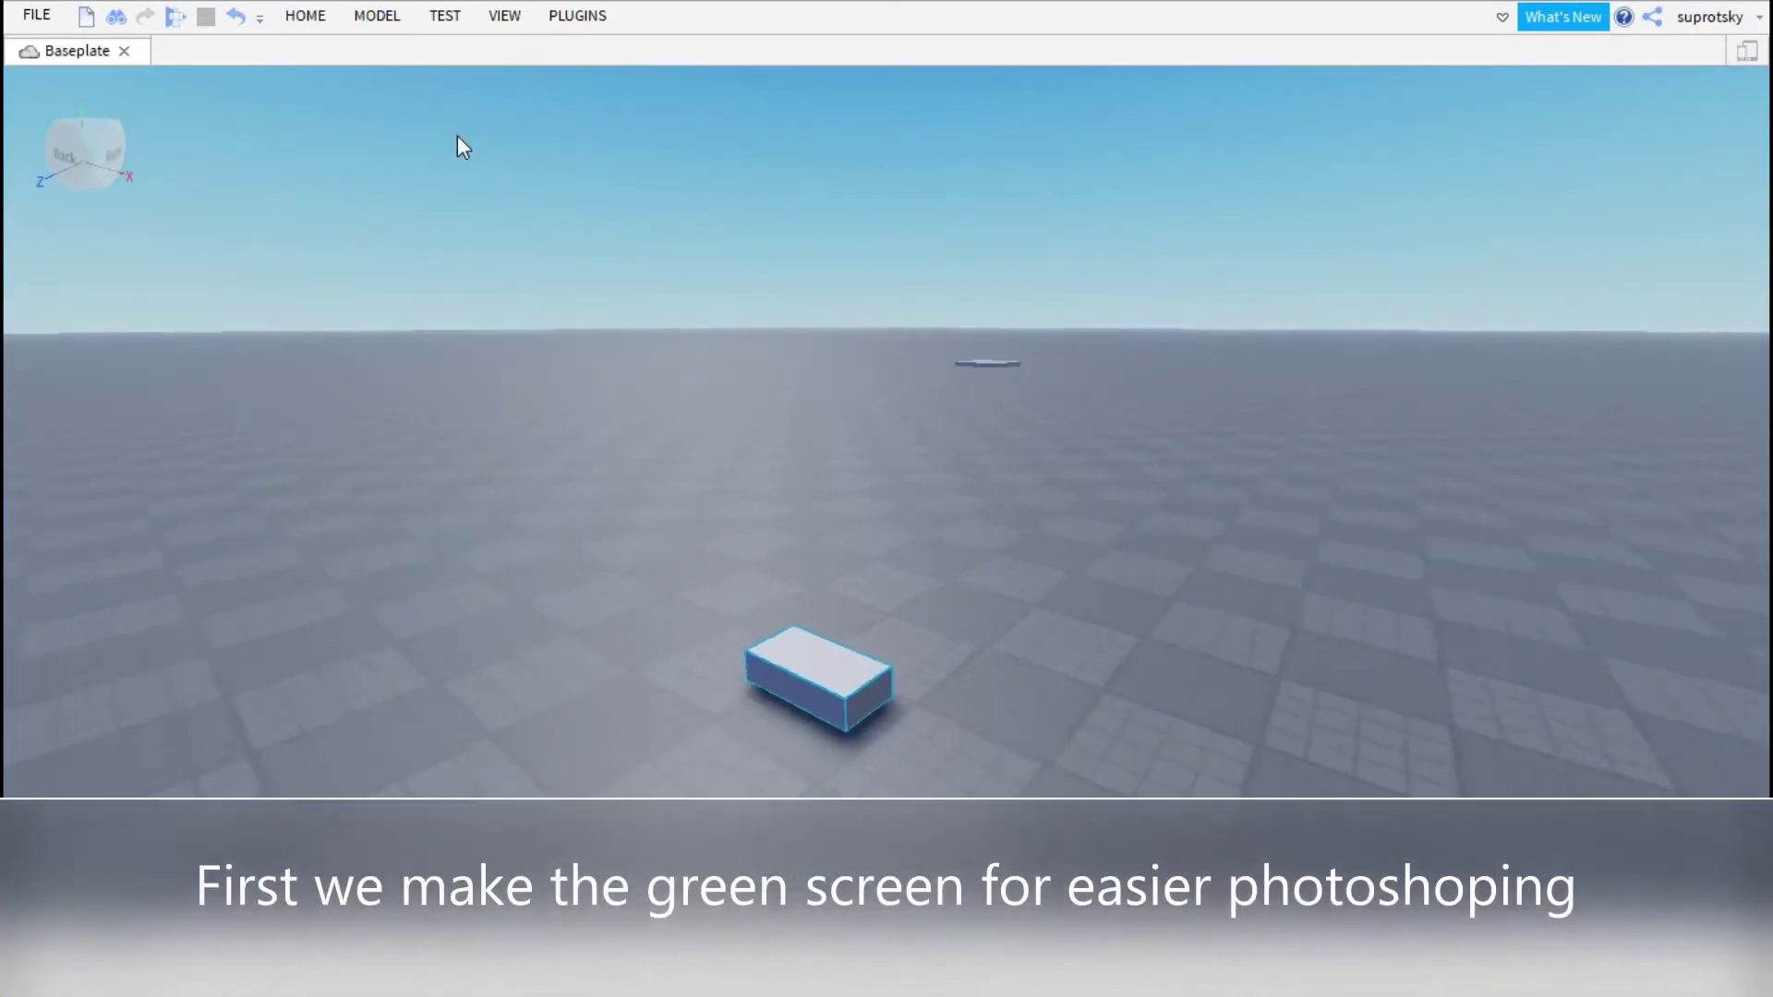
Step: Scale the block into a wide, tall upright wall to serve as a backdrop
left_click(296, 22)
left_click(274, 85)
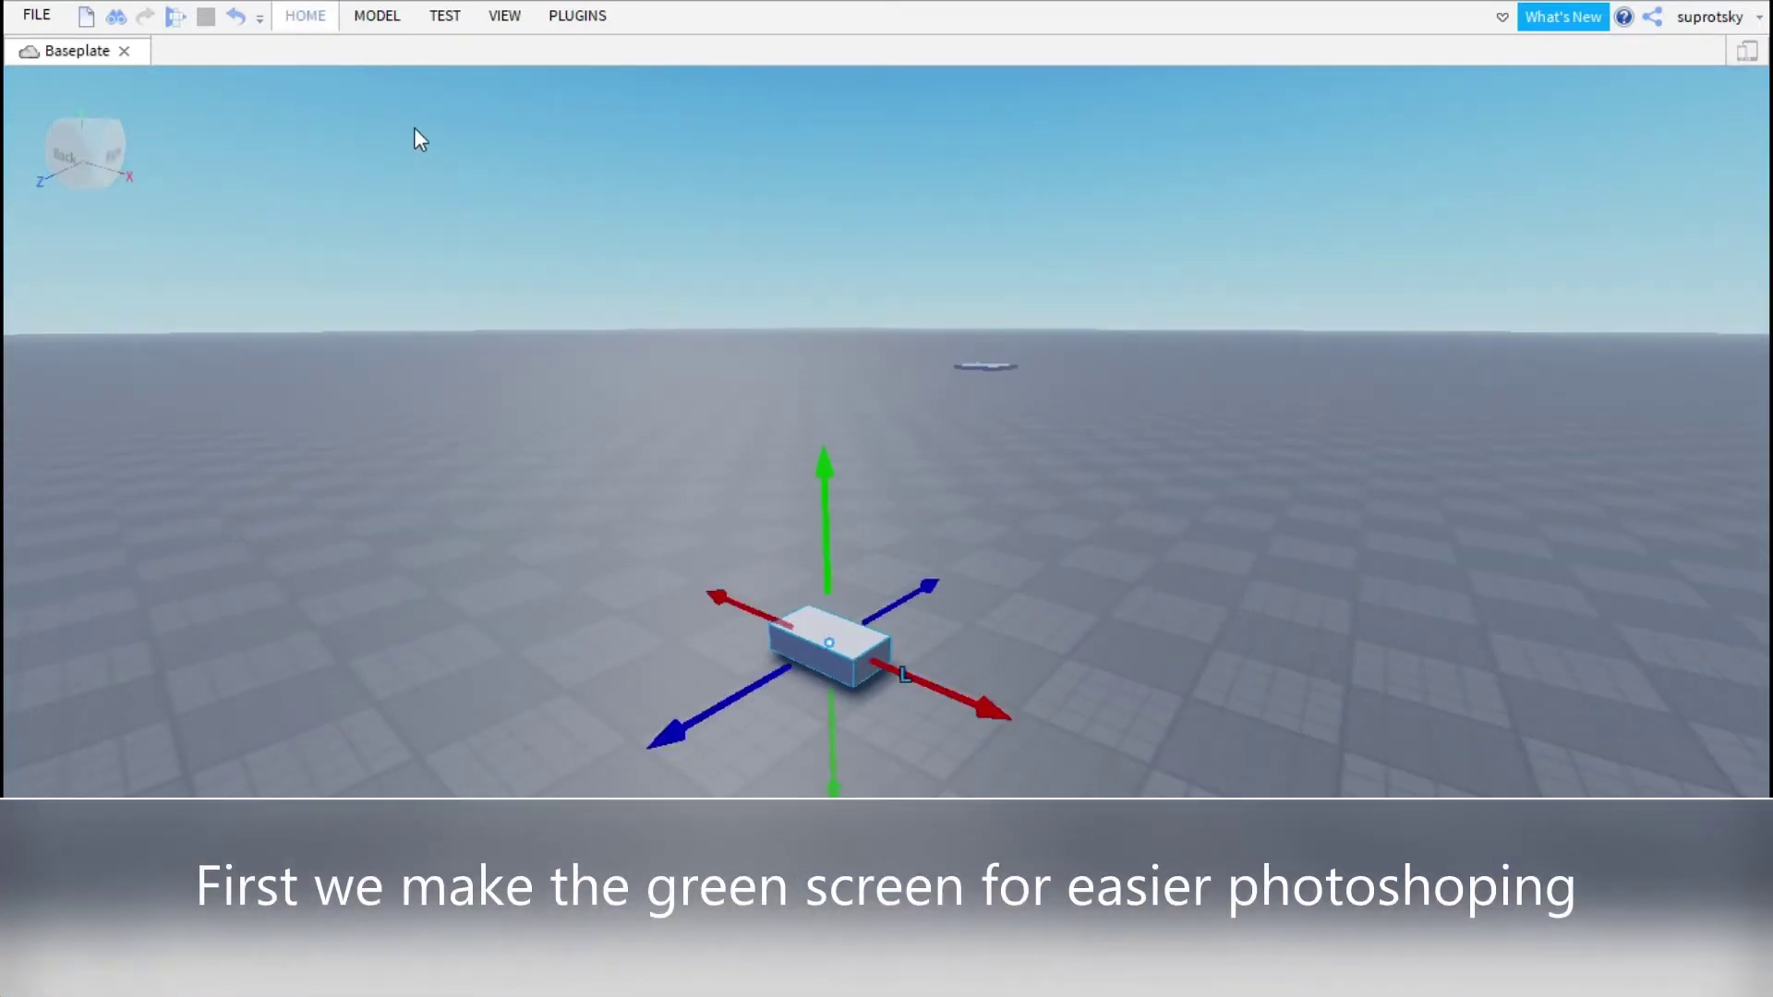
key("ctrl+4")
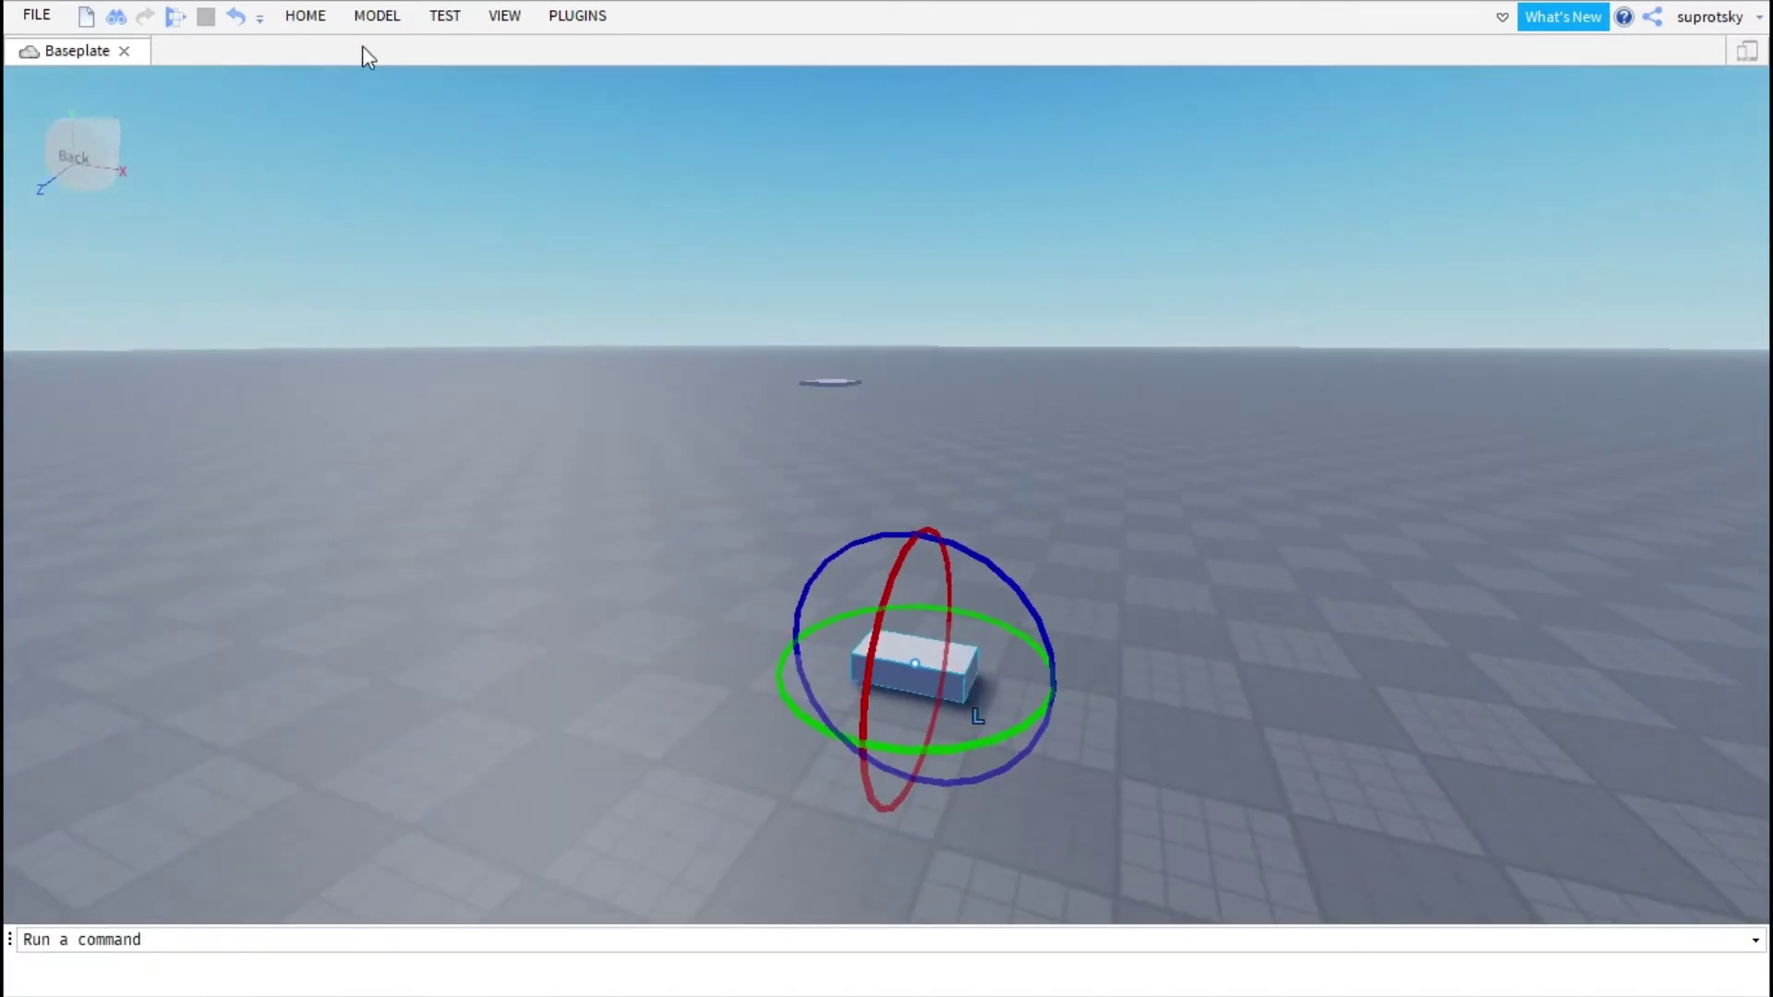
left_click(312, 87)
left_click_drag(916, 605, 1033, 353)
right_click(1034, 353)
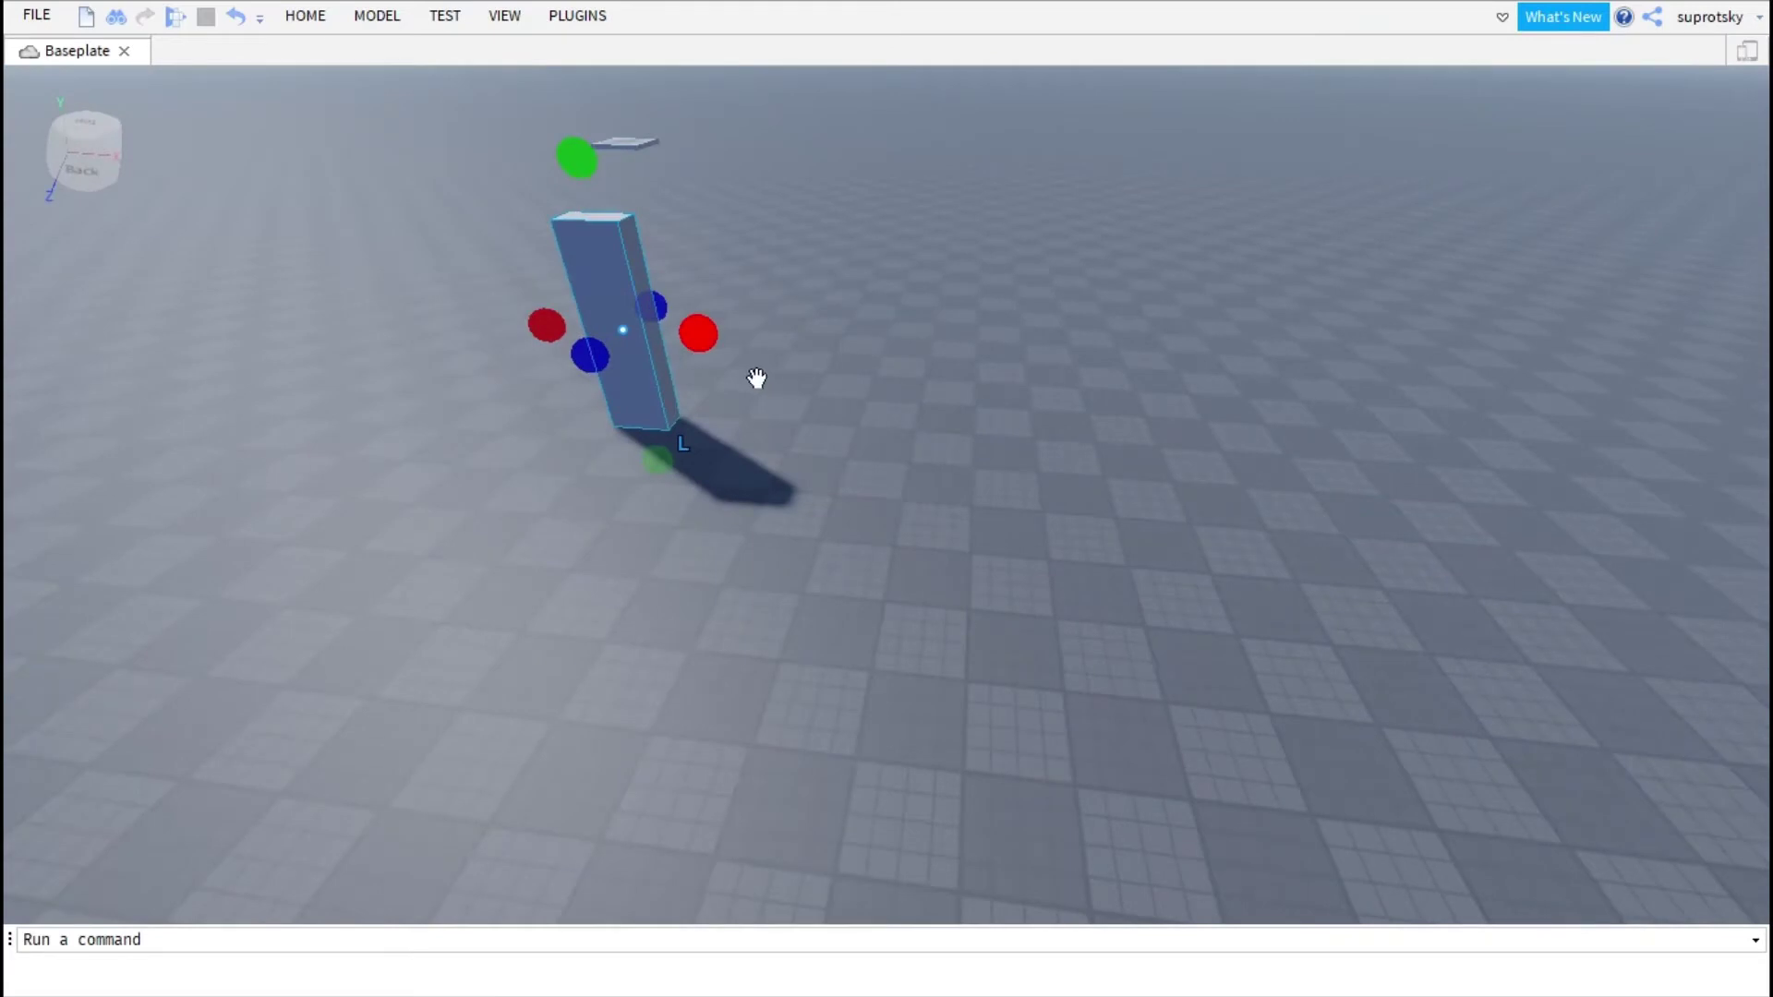
left_click_drag(756, 379, 1394, 371)
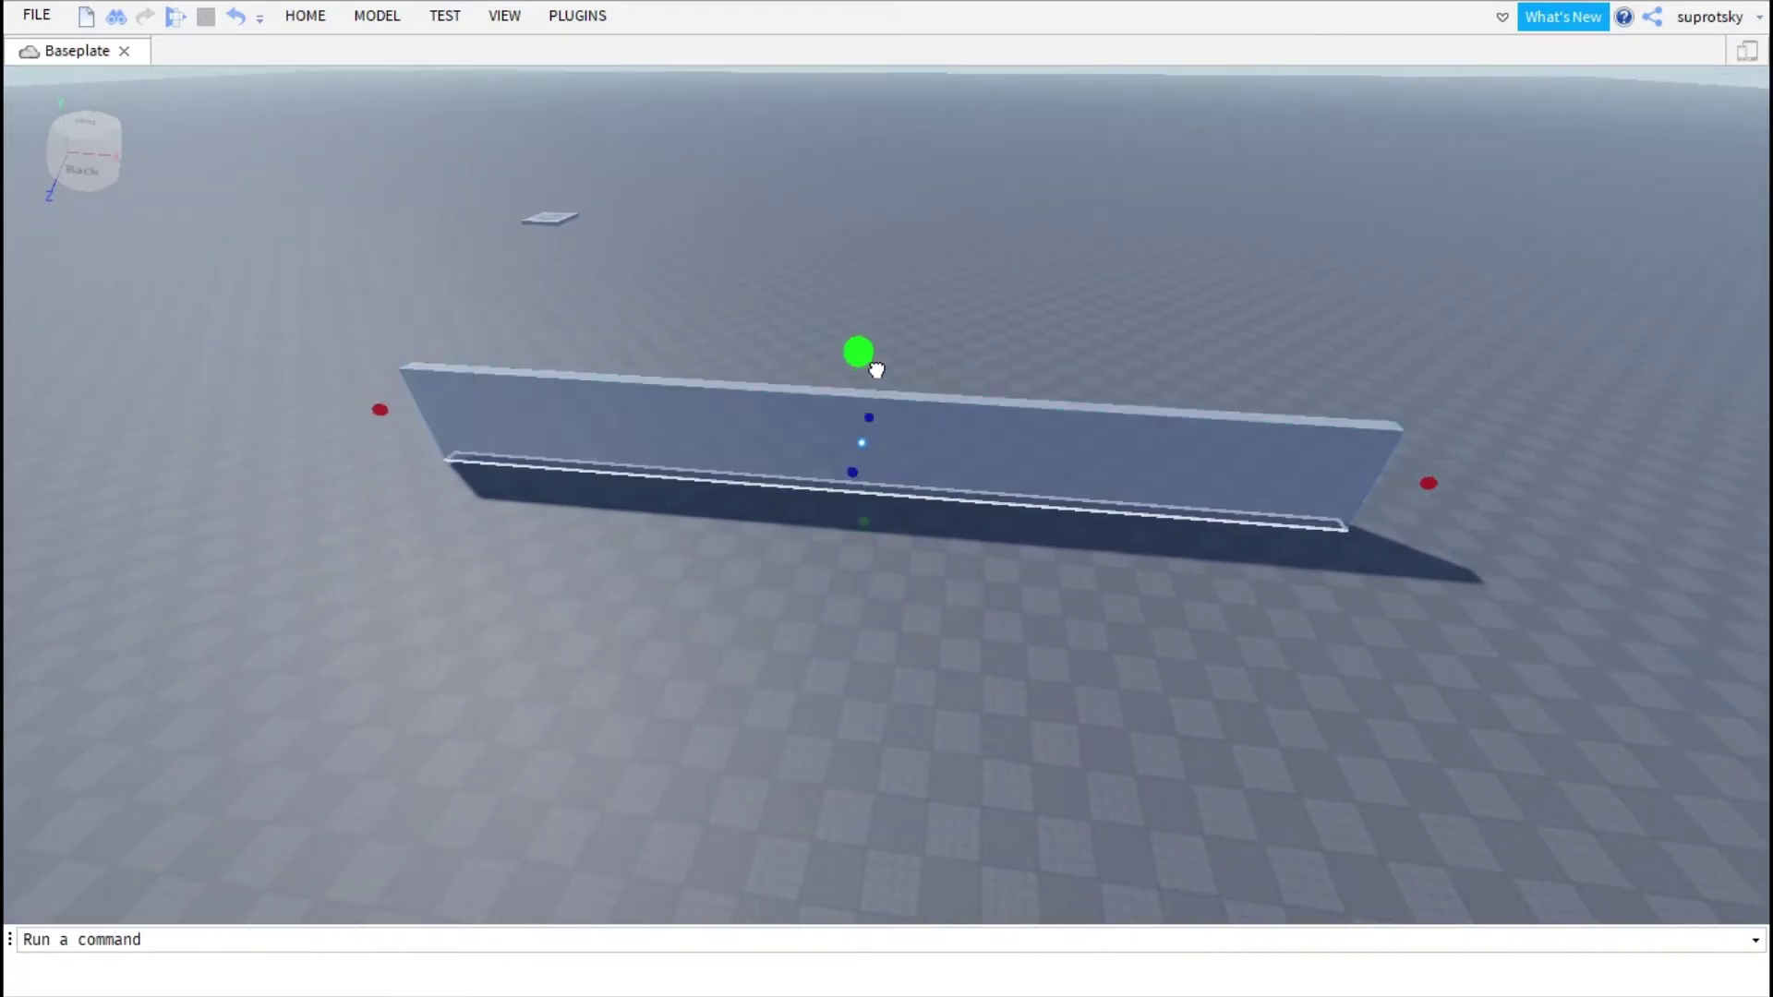
left_click_drag(871, 364, 905, 272)
Step: Colour the backdrop wall Lime green
right_click(934, 313)
key("w")
key("s")
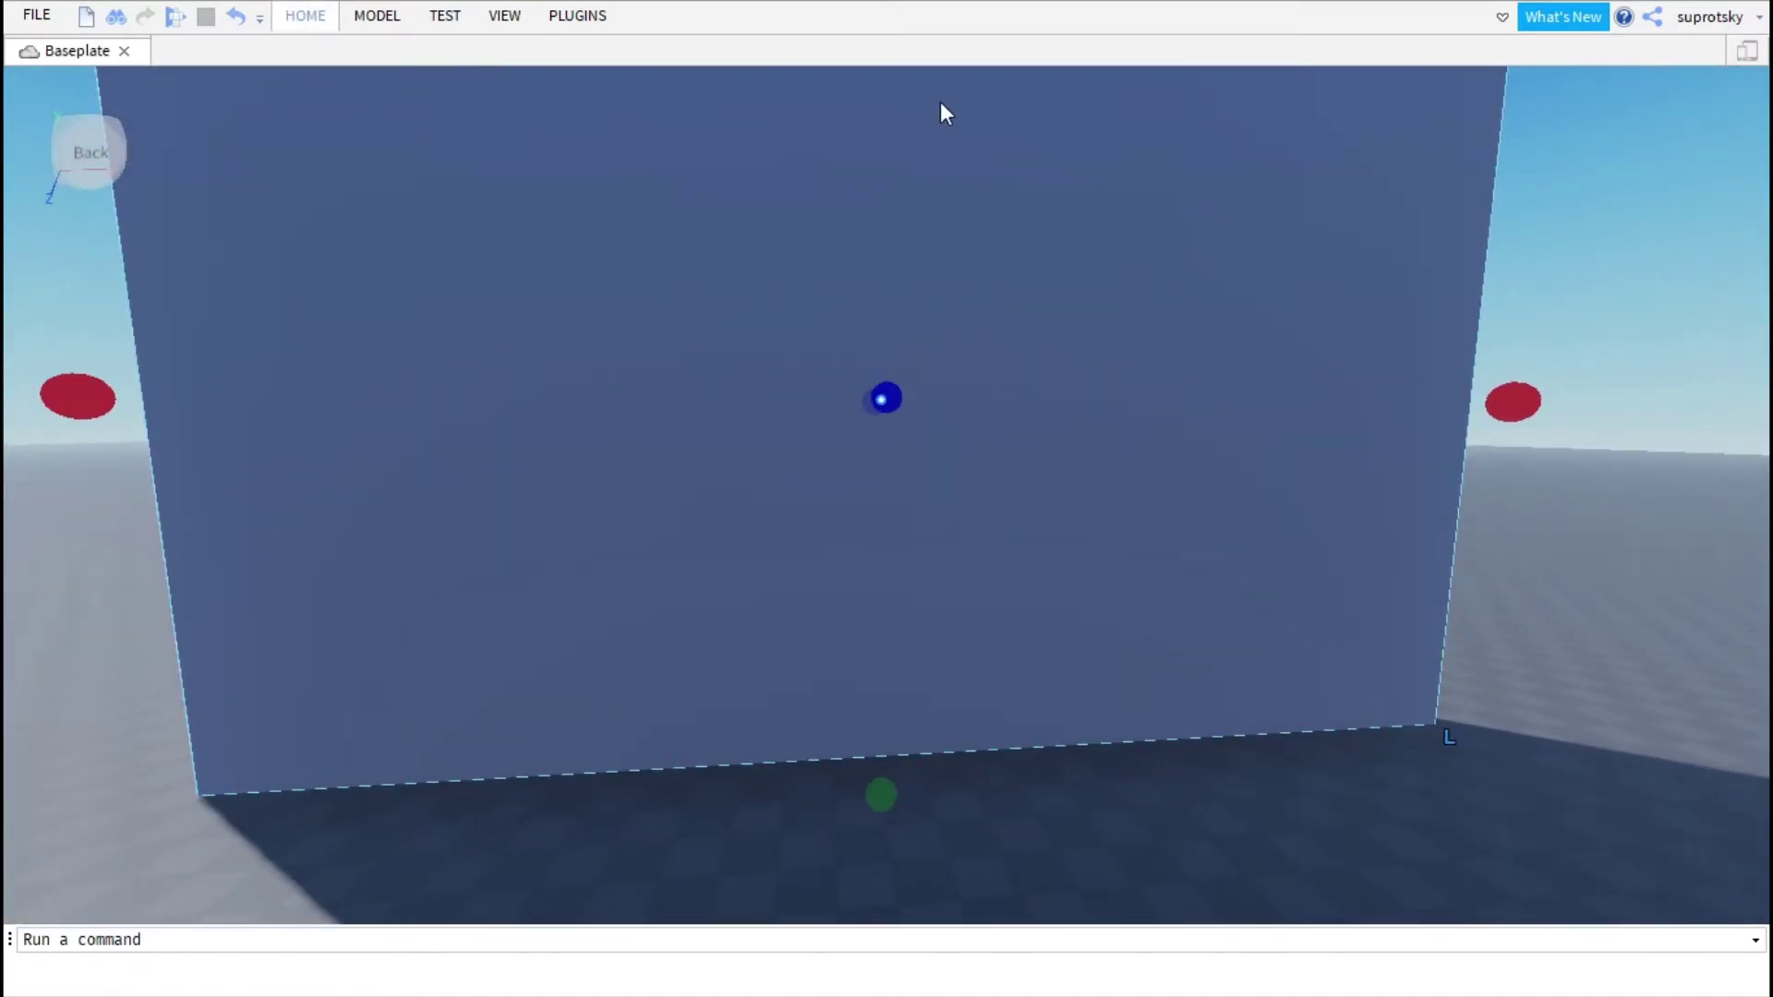
left_click(1088, 241)
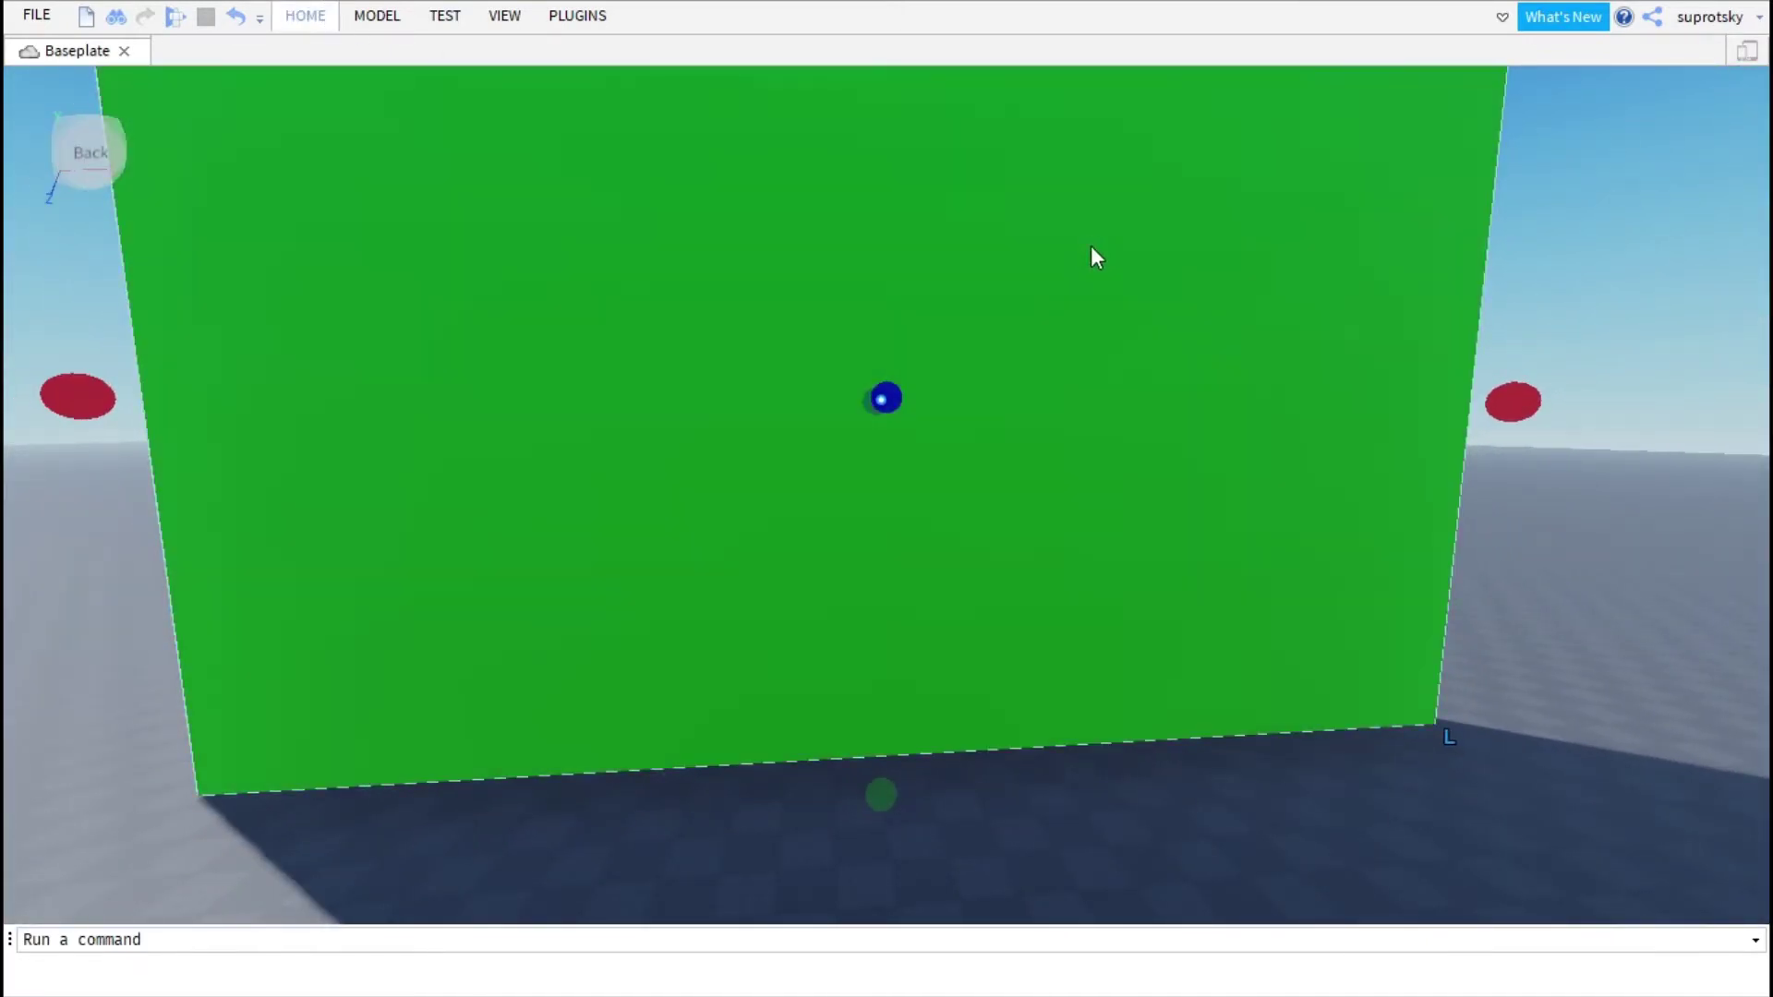
Step: Duplicate the green wall and place the copy in front of it as the base for a floor
right_click(1073, 293)
key("a")
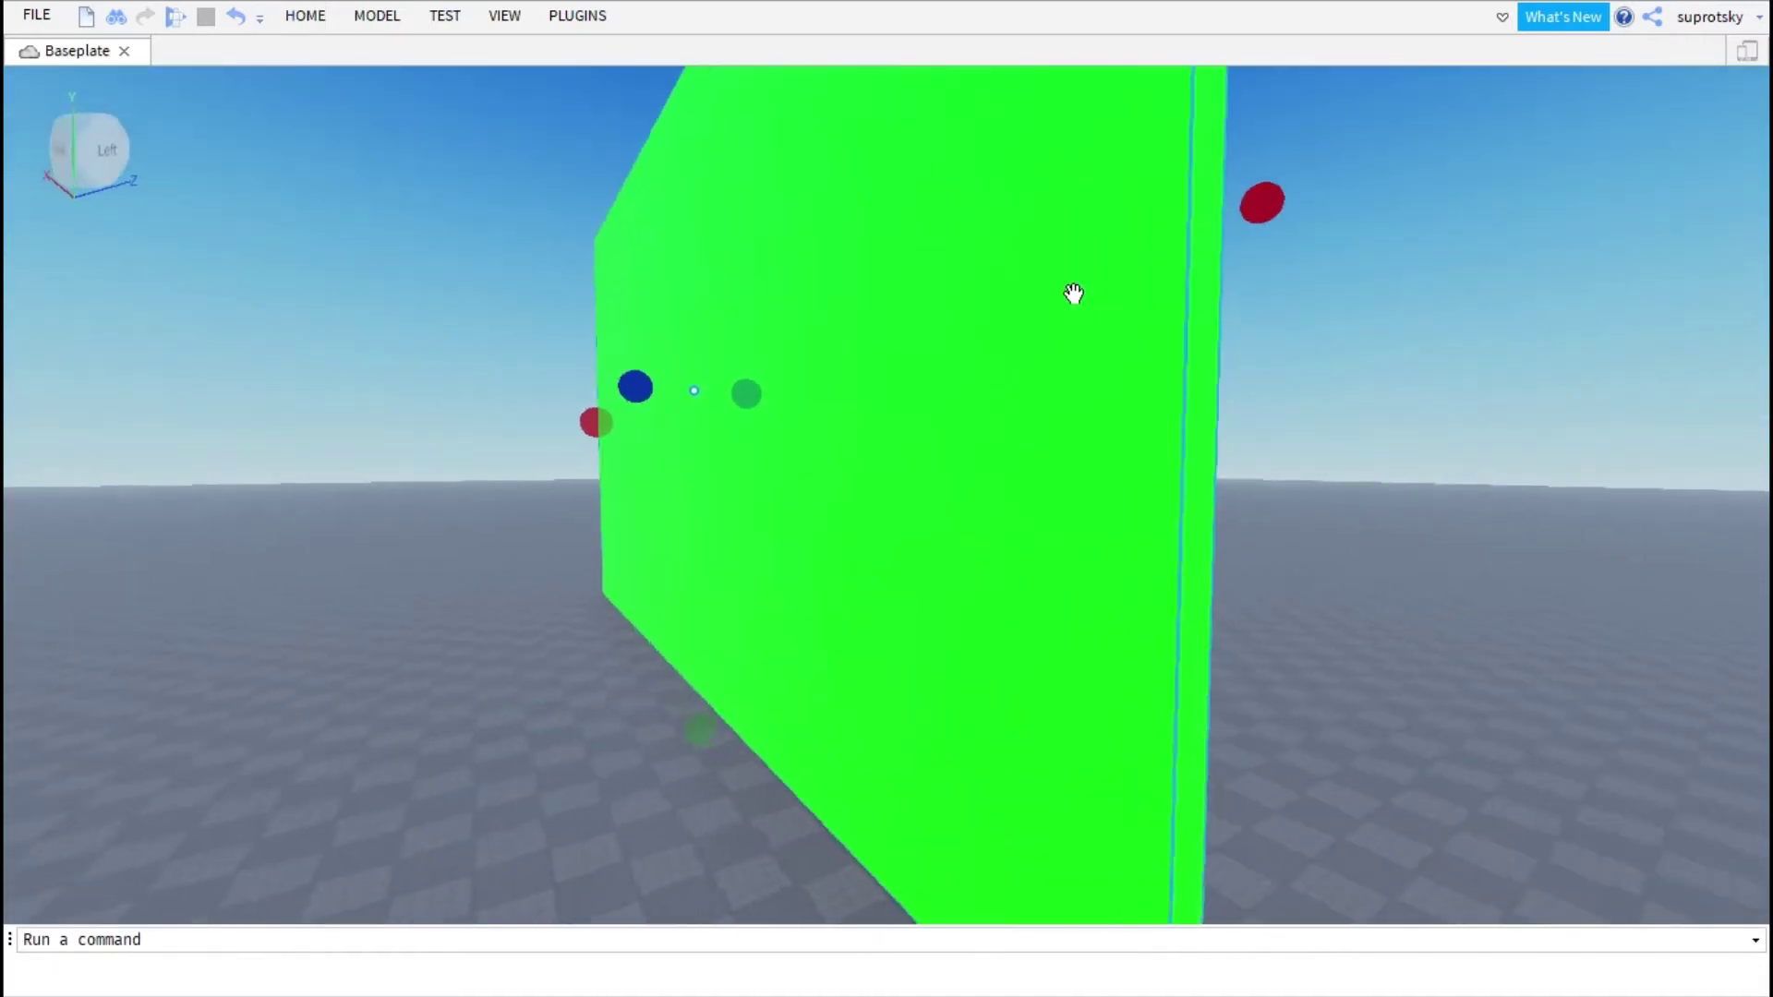
left_click_drag(1073, 294, 843, 724)
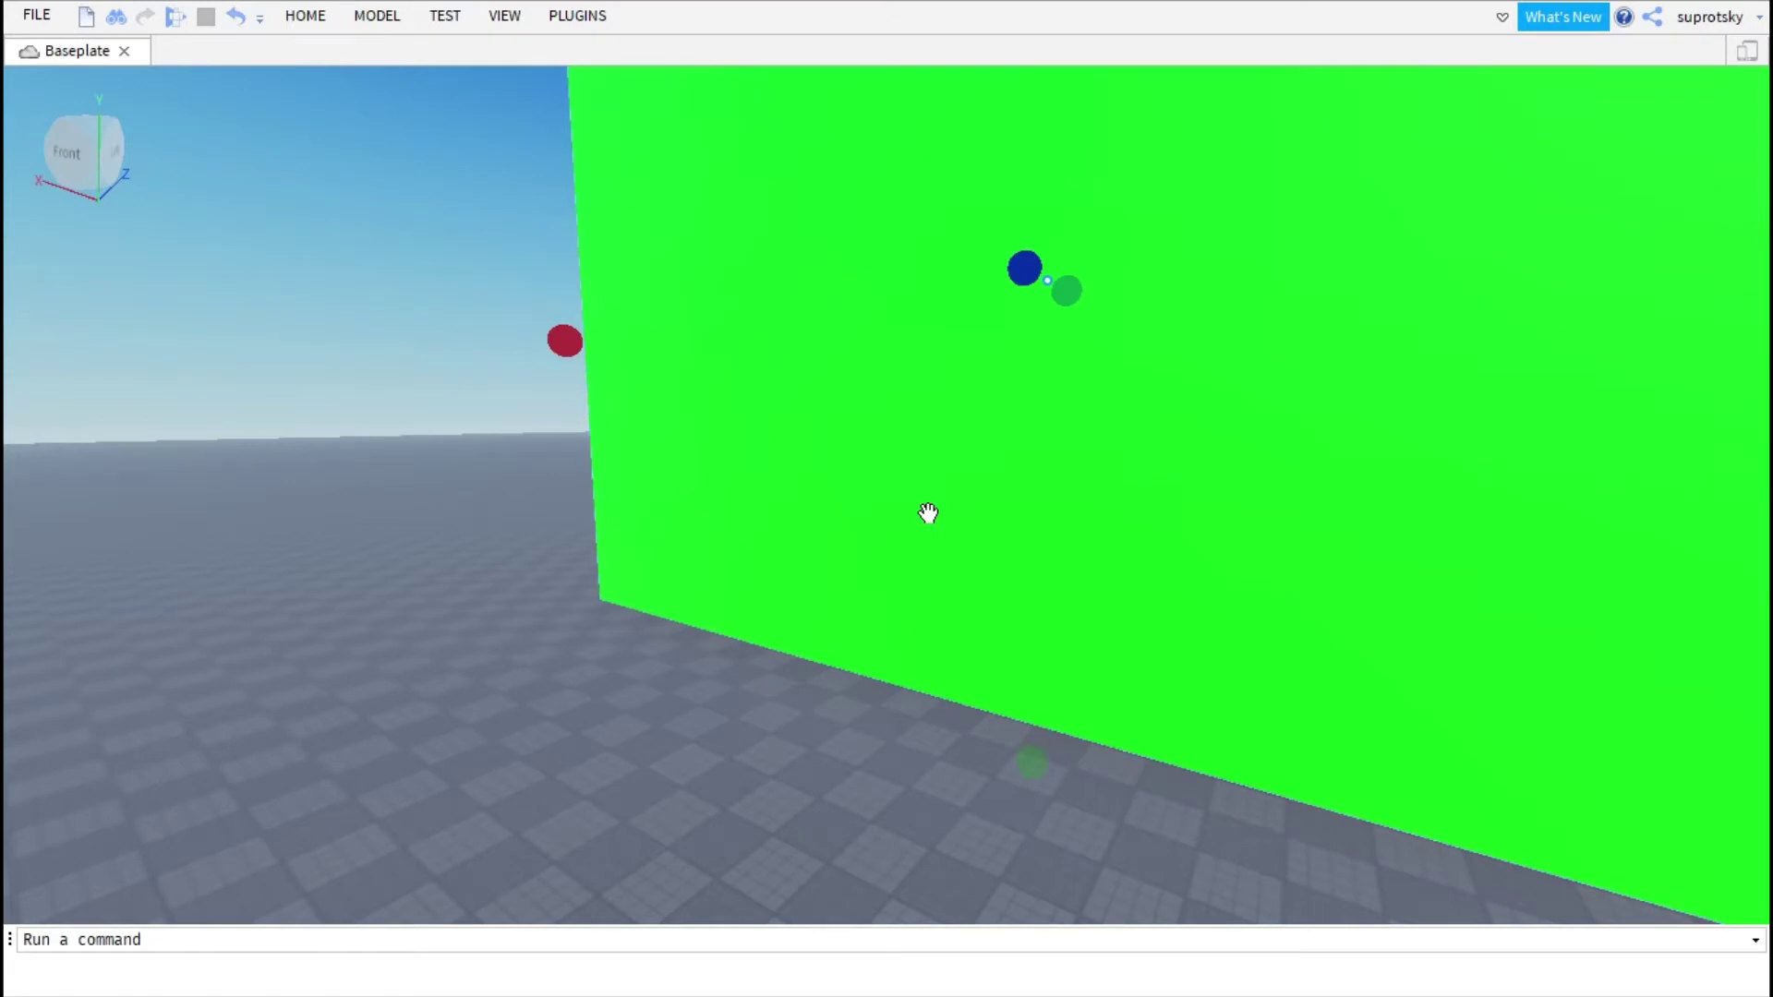
left_click_drag(929, 514, 608, 658)
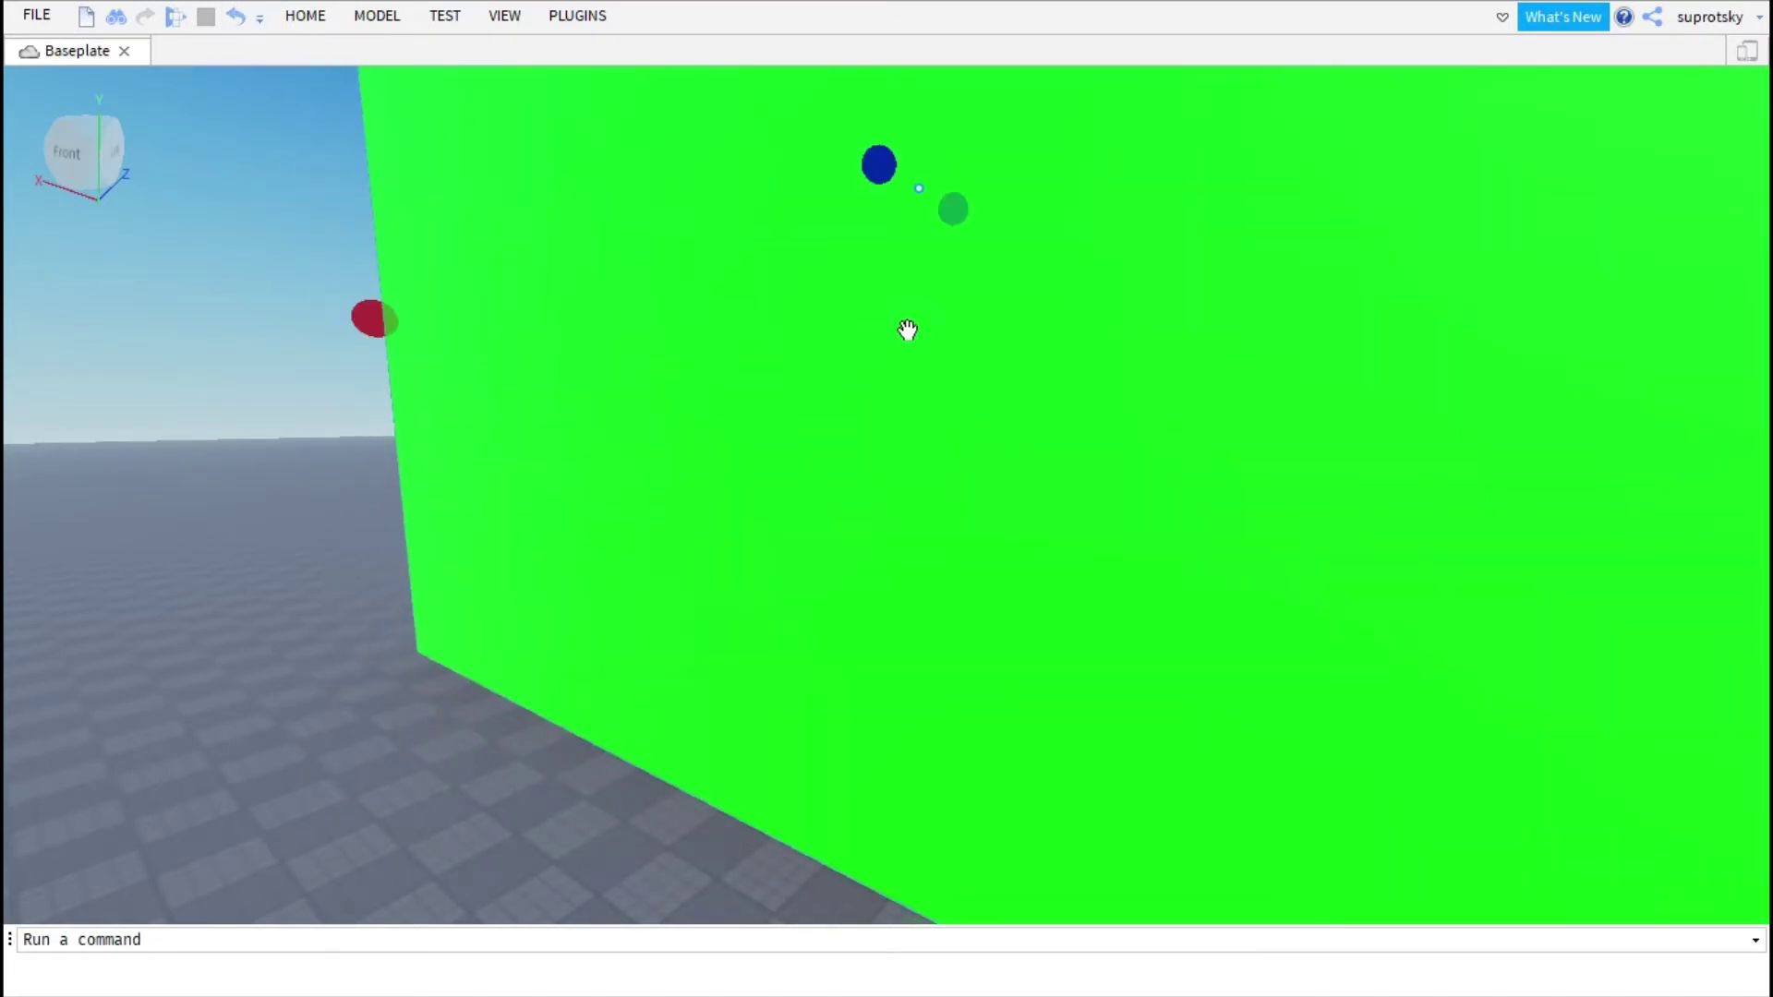
left_click_drag(281, 95, 687, 572)
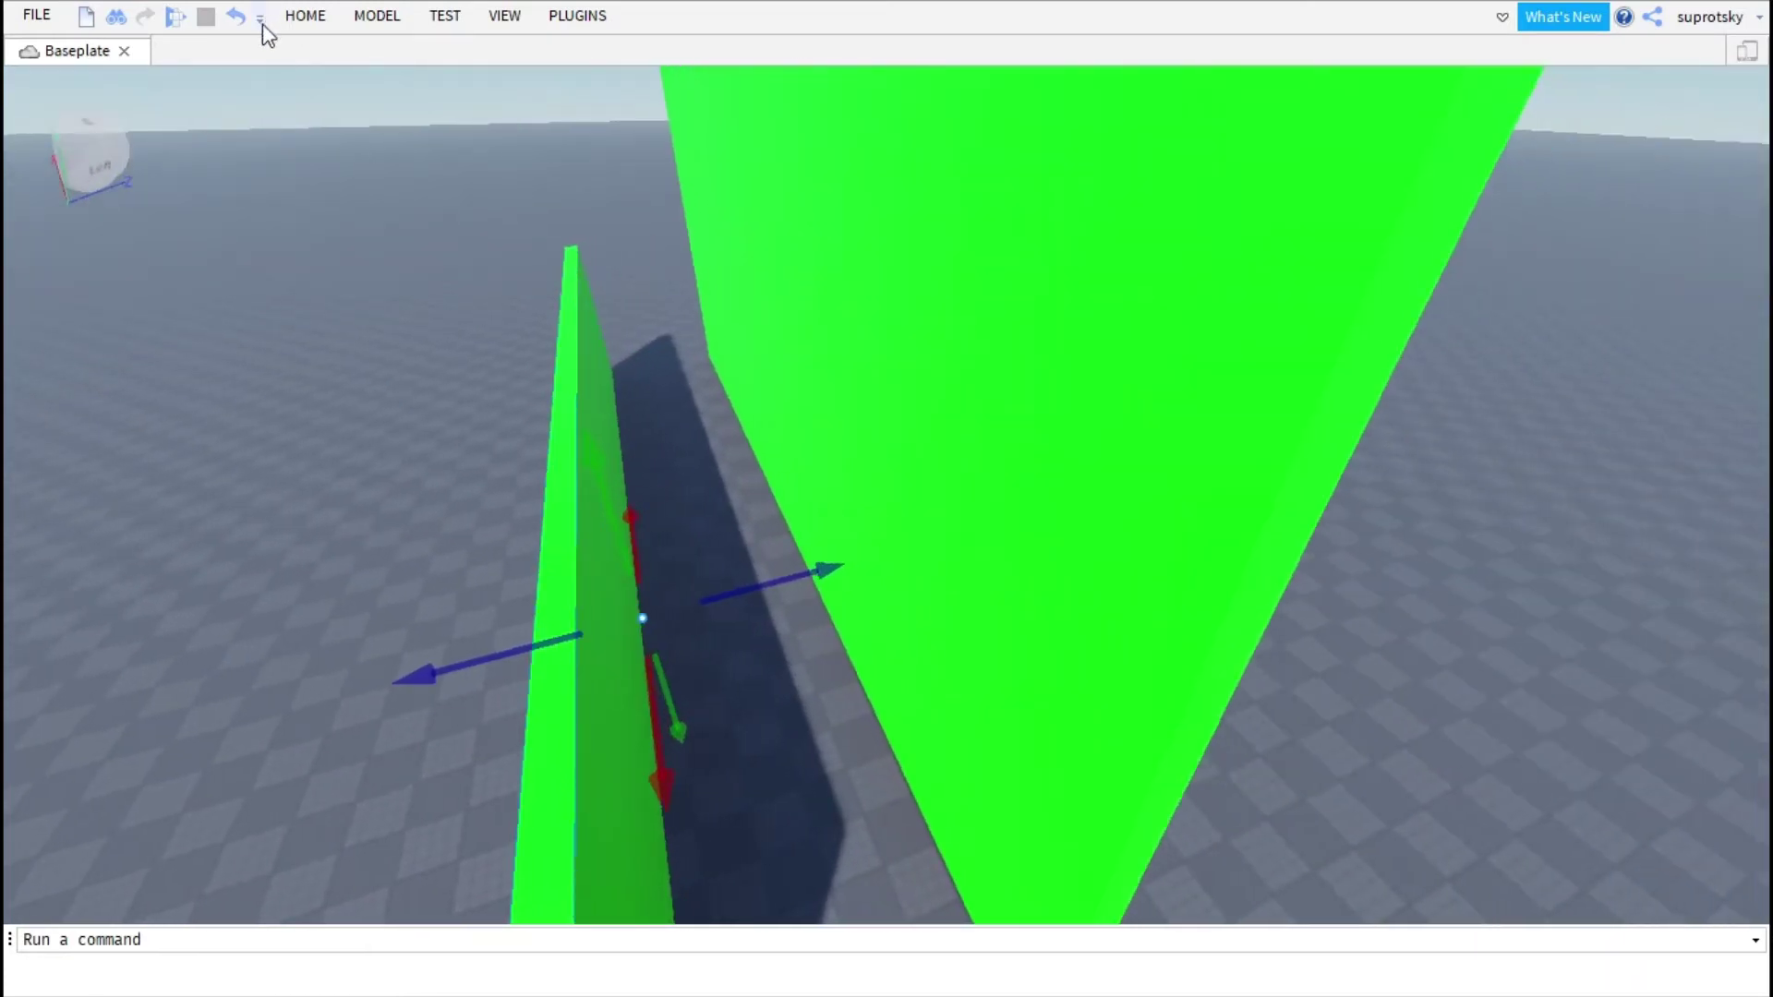
Step: Scale the depth of the green copy until it reaches the backdrop wall
key("ctrl+4")
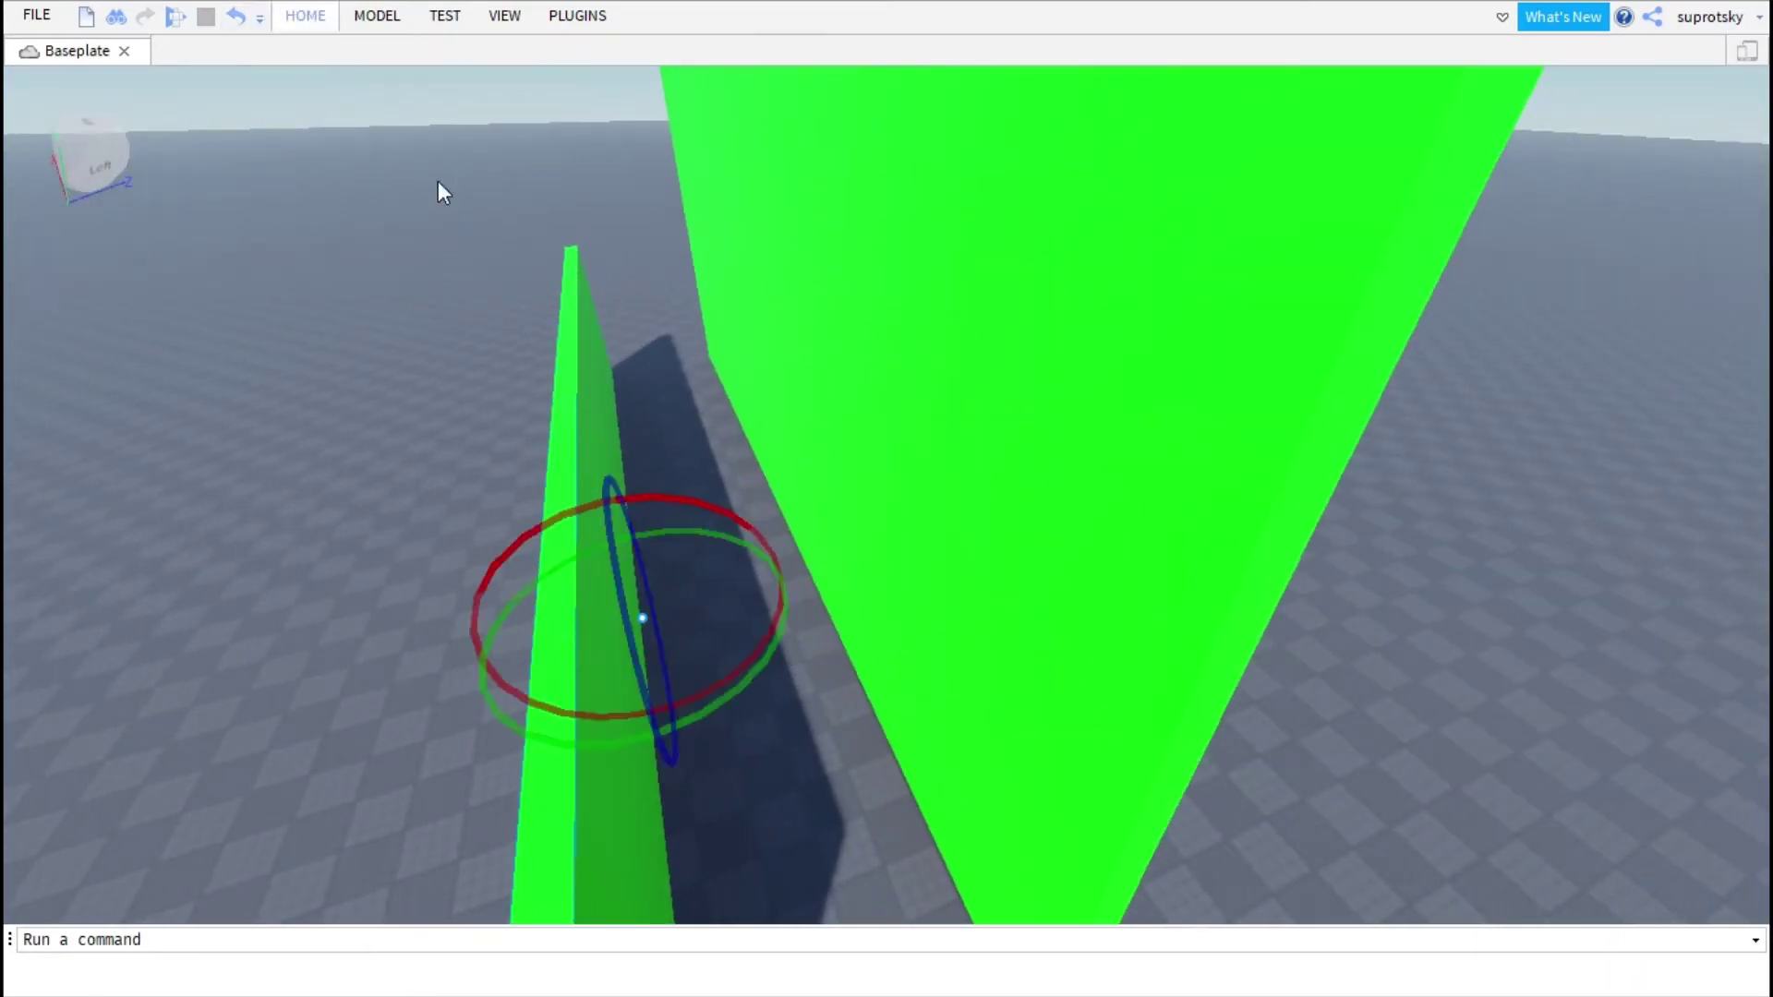
key("ctrl+3")
left_click_drag(694, 607, 1049, 480)
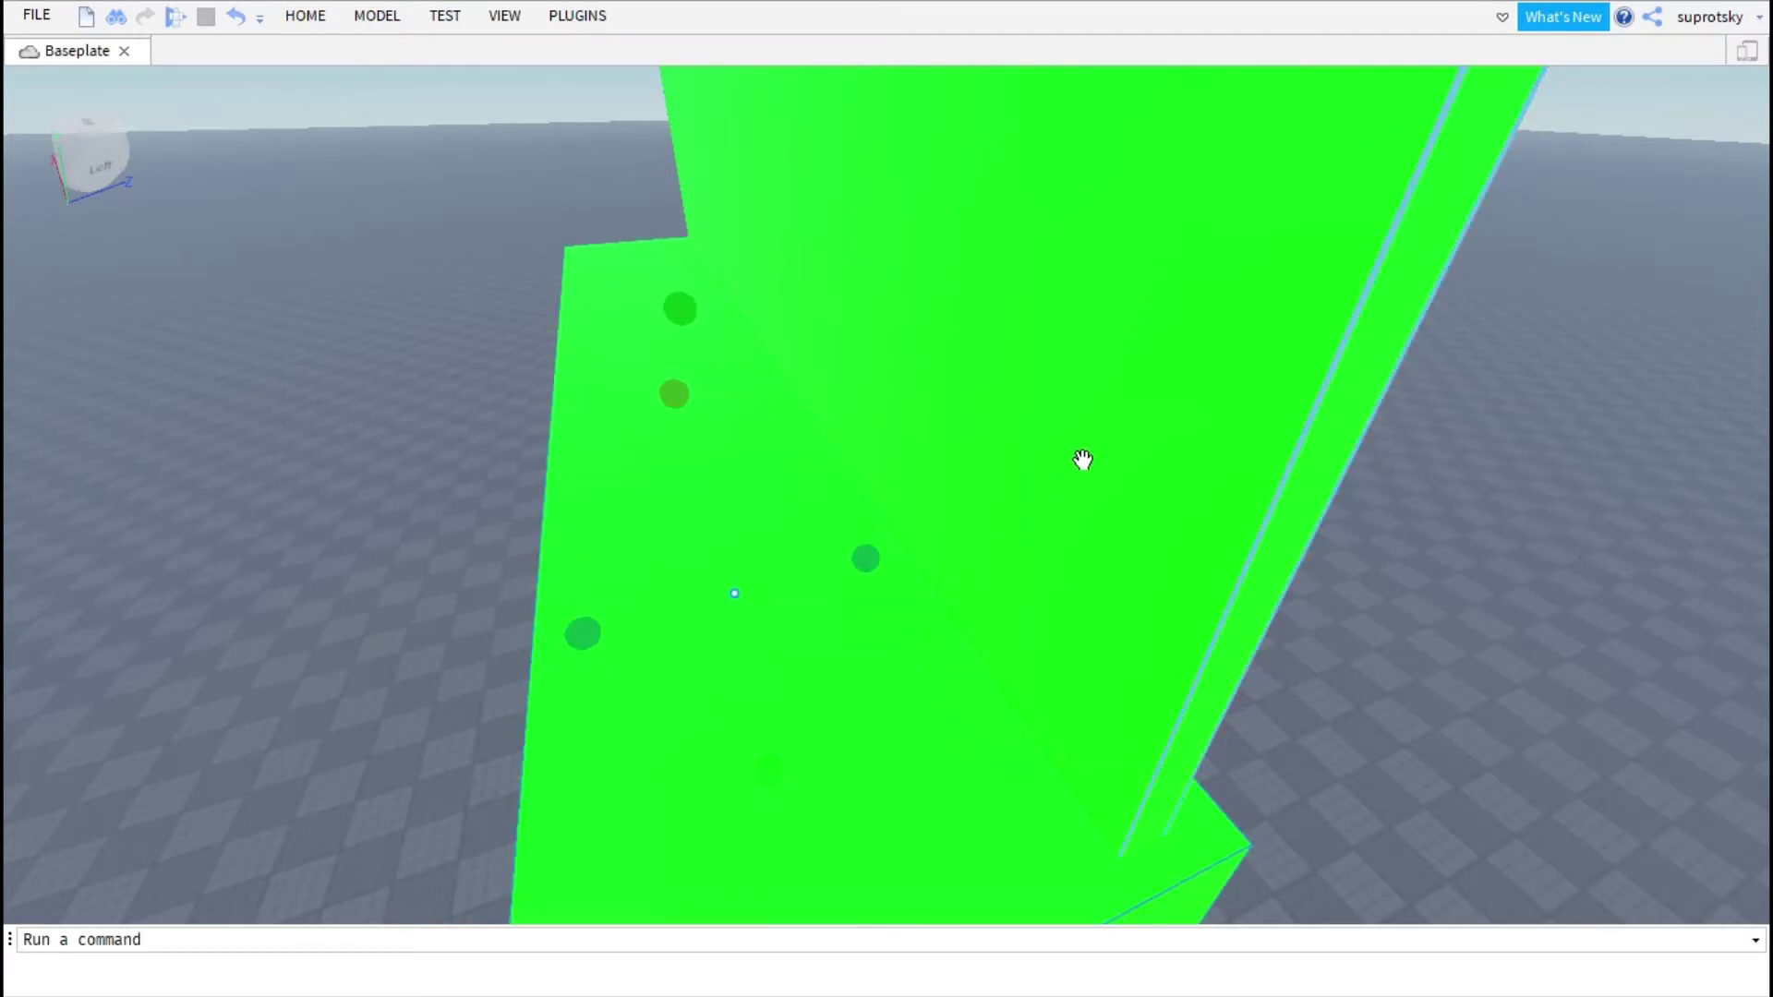
Step: Extend the green floor block outward from its front side, away from the backdrop wall
key("a")
right_click(1082, 460)
key("s")
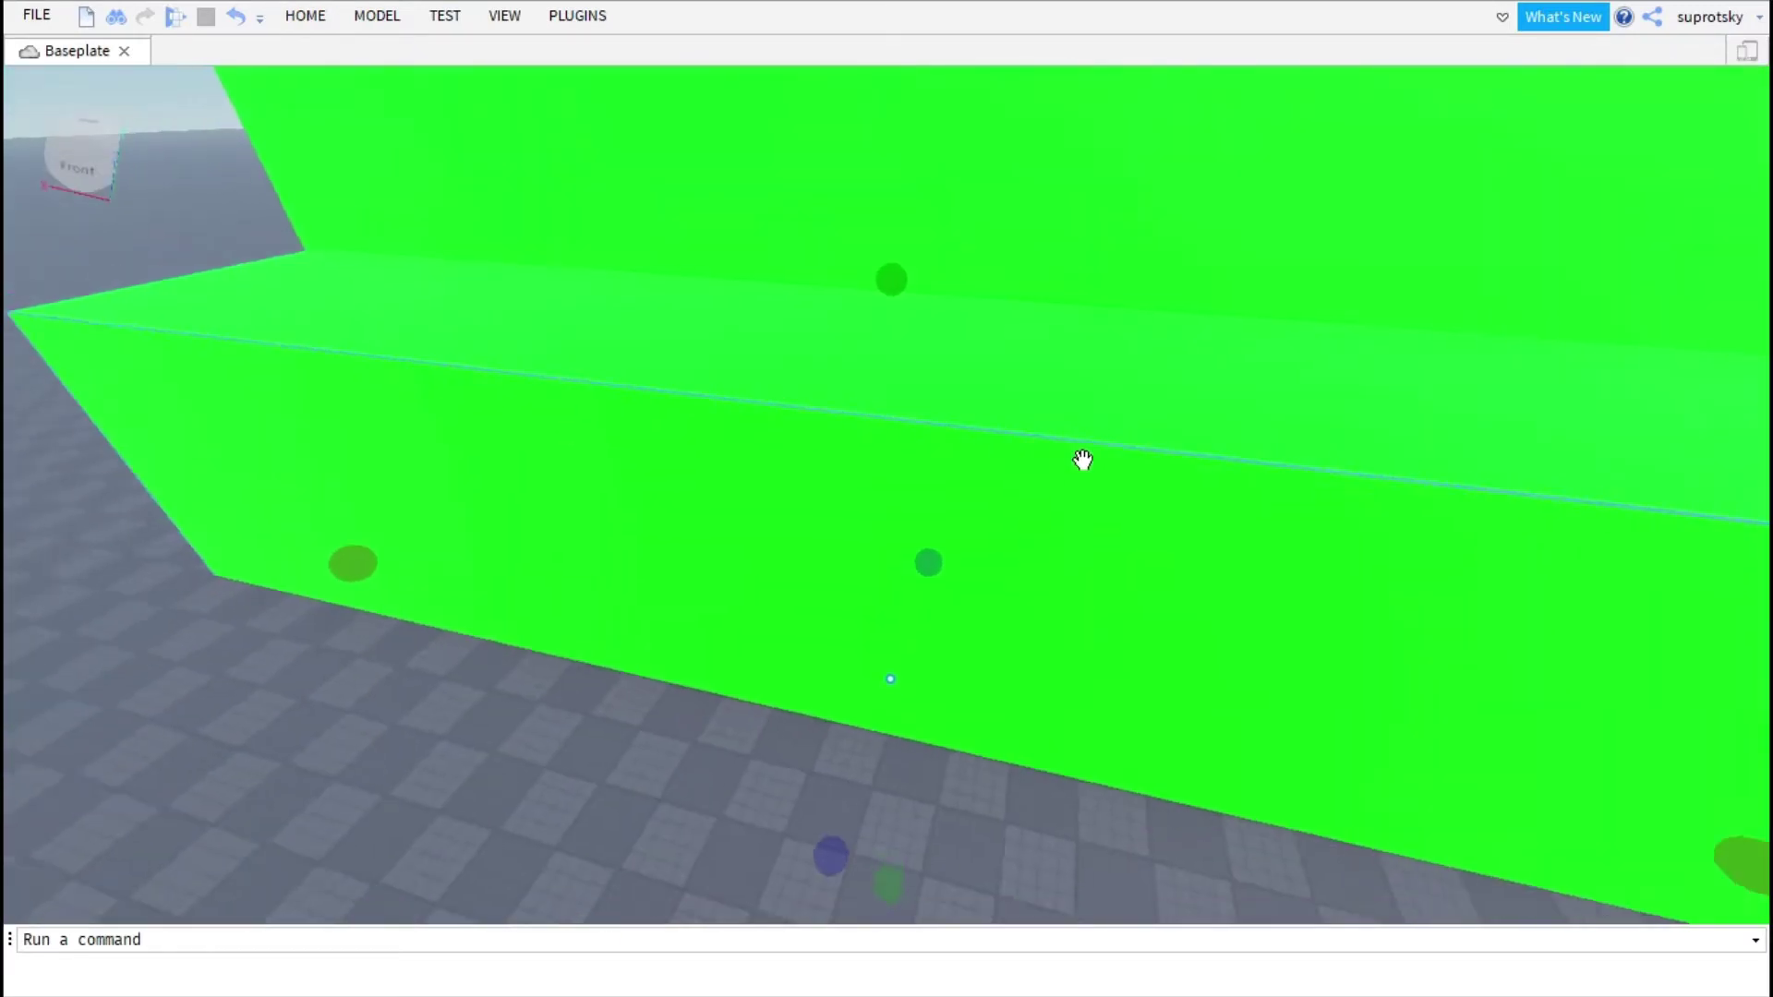
right_click(966, 556)
key("d")
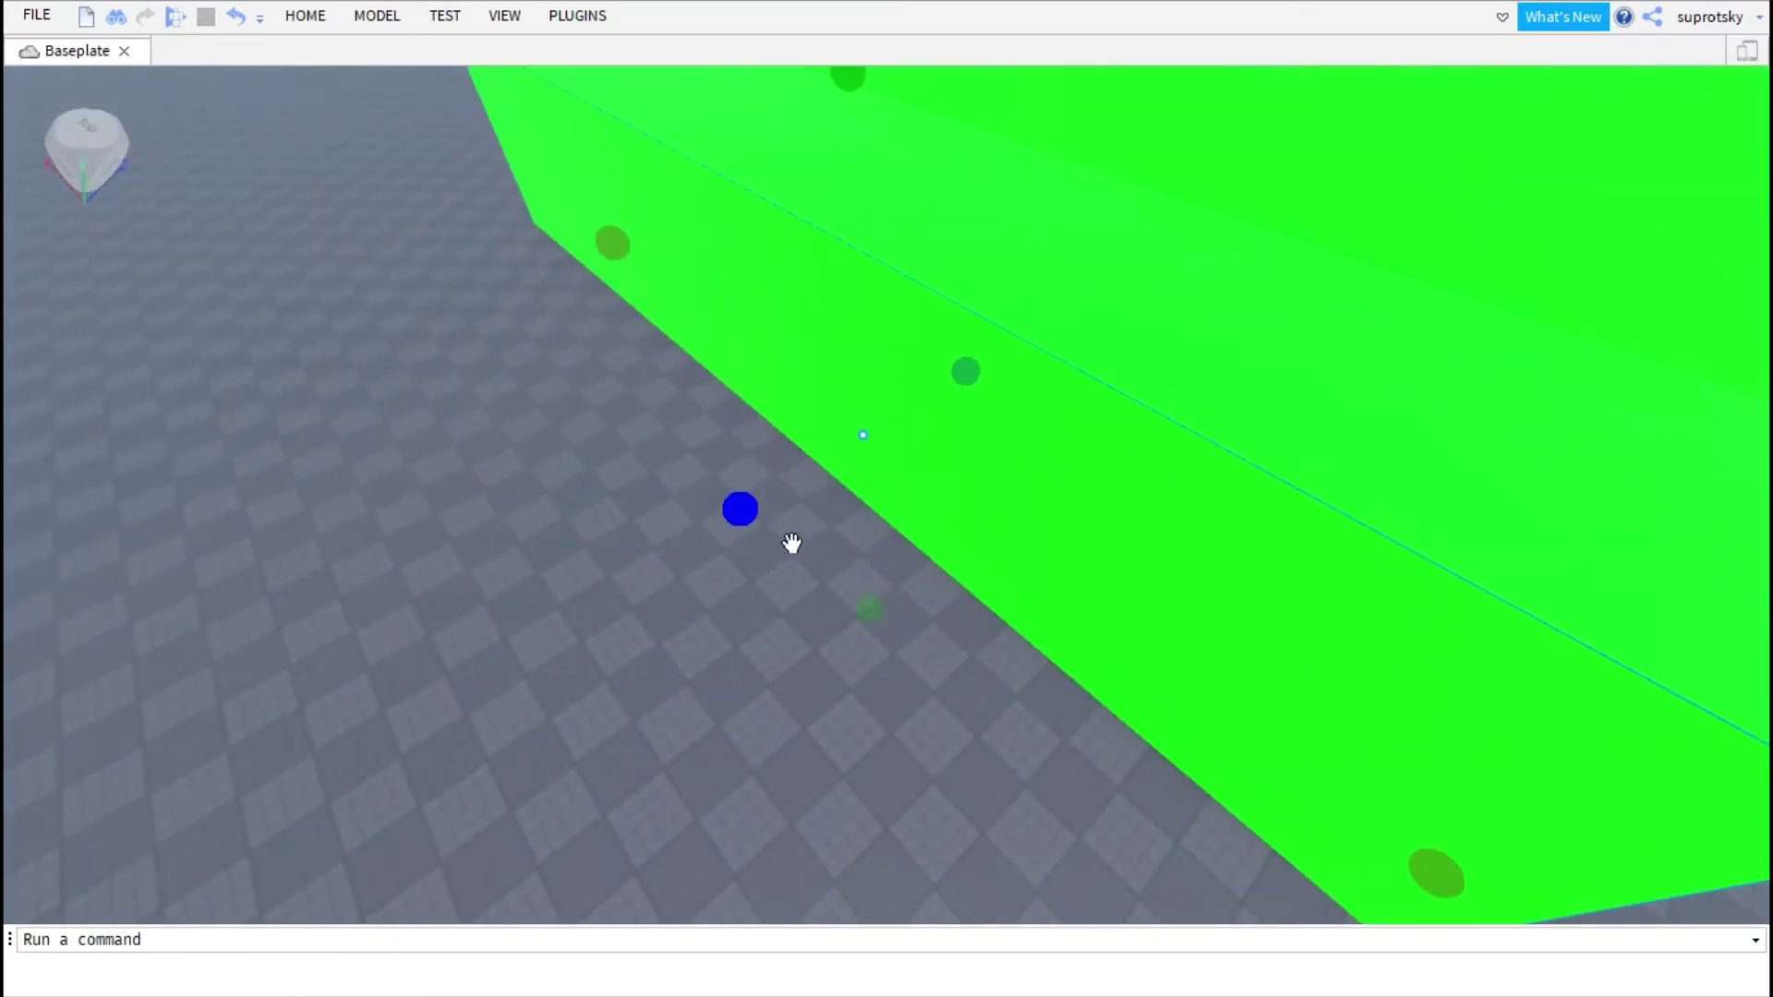
key("s")
left_click_drag(791, 545, 495, 601)
Step: Open the Load Character plugin in front of the green screen and replace the username with that of the avatar's owner
right_click(620, 591)
key("w")
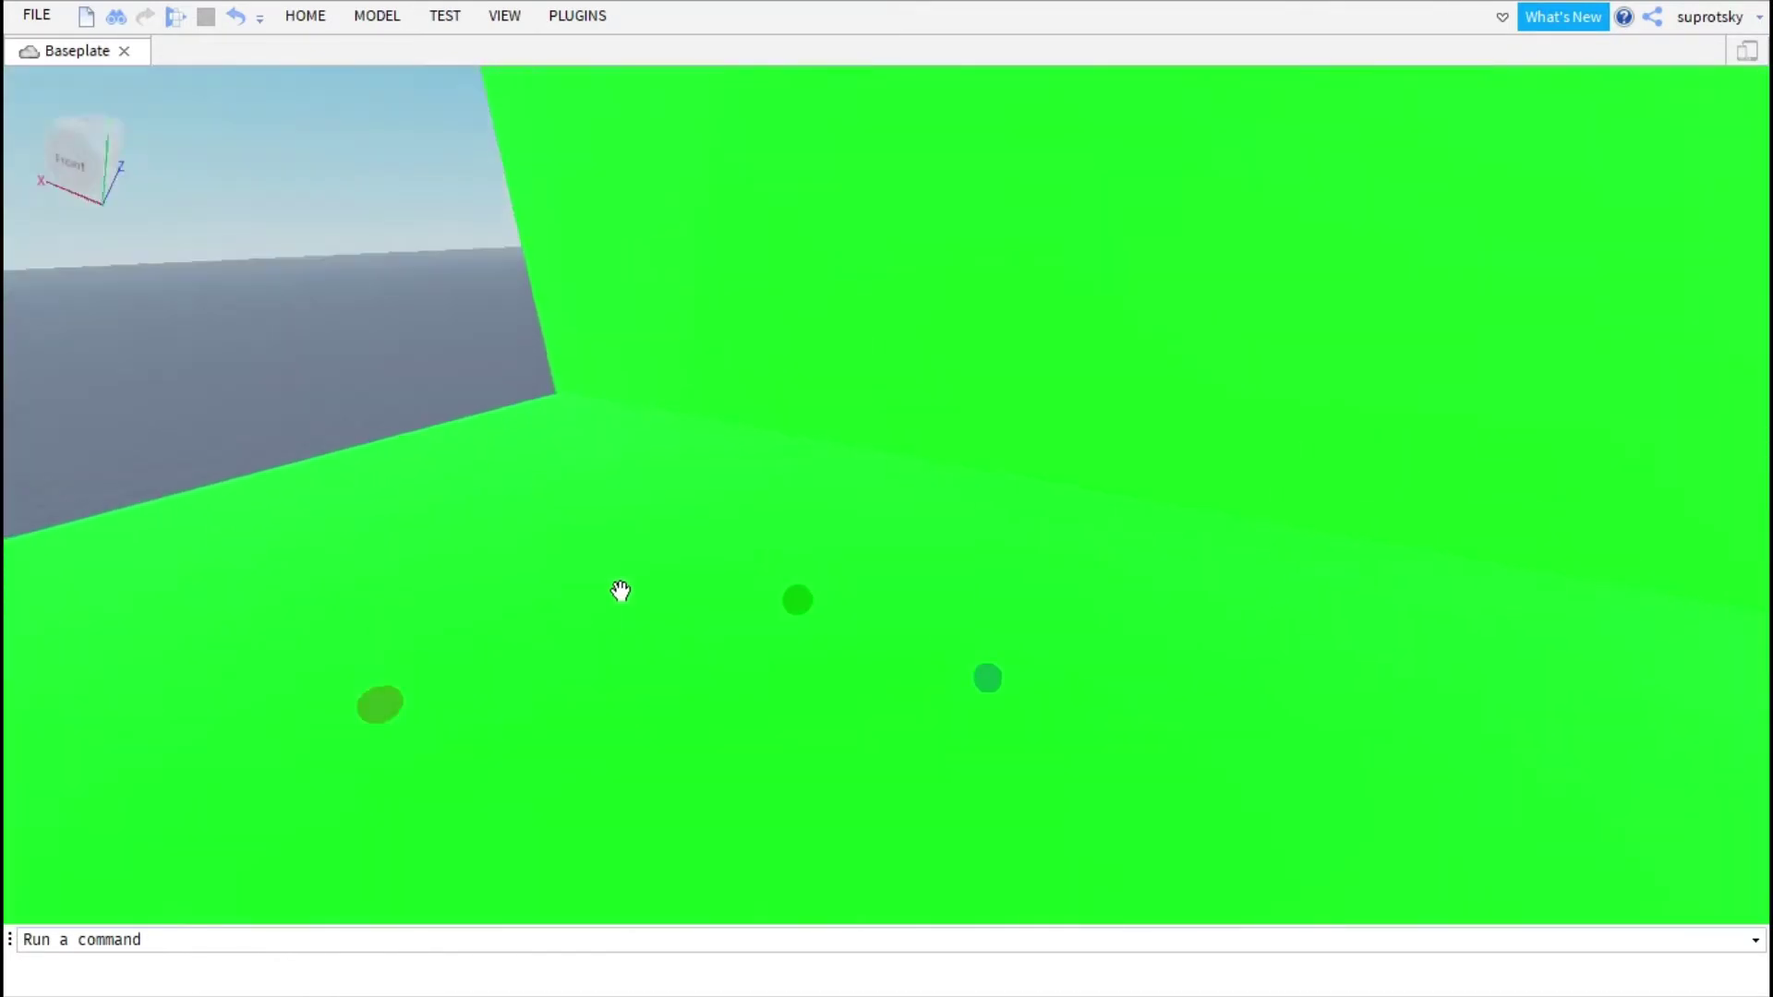
right_click(620, 591)
right_click(619, 591)
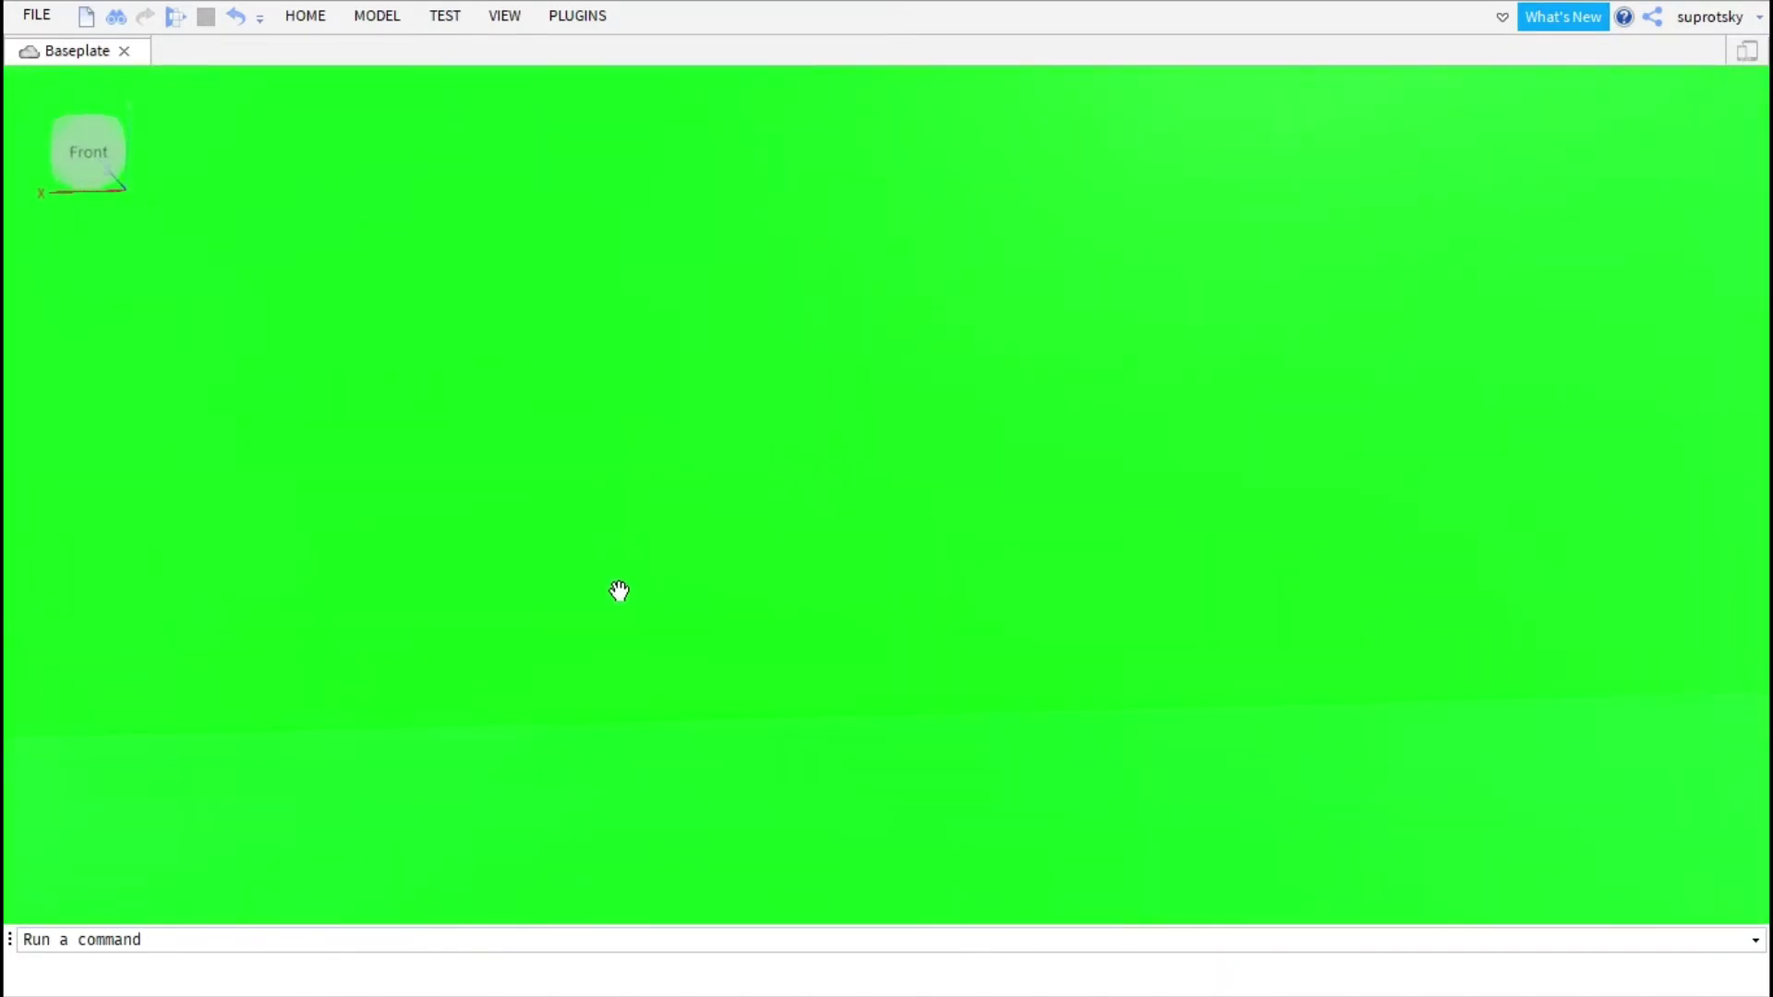
left_click(513, 17)
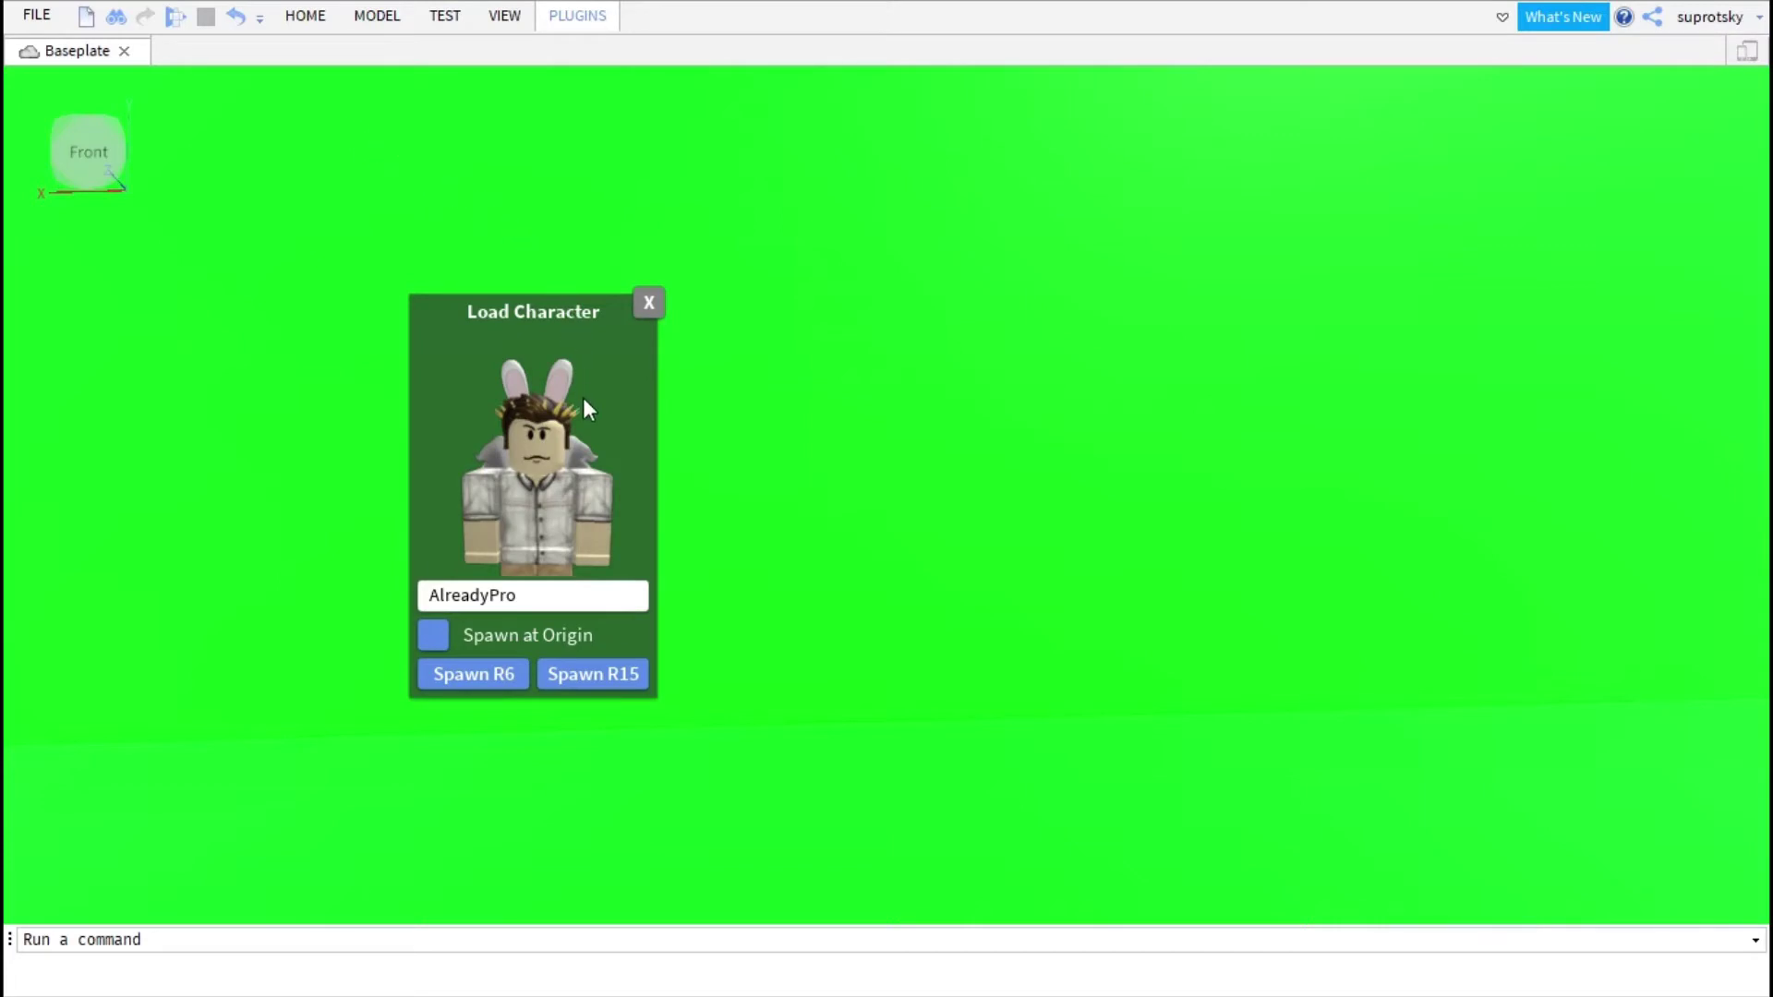
key("BackSpace")
key("BackSpace")
key("BackSpace")
key("BackSpace")
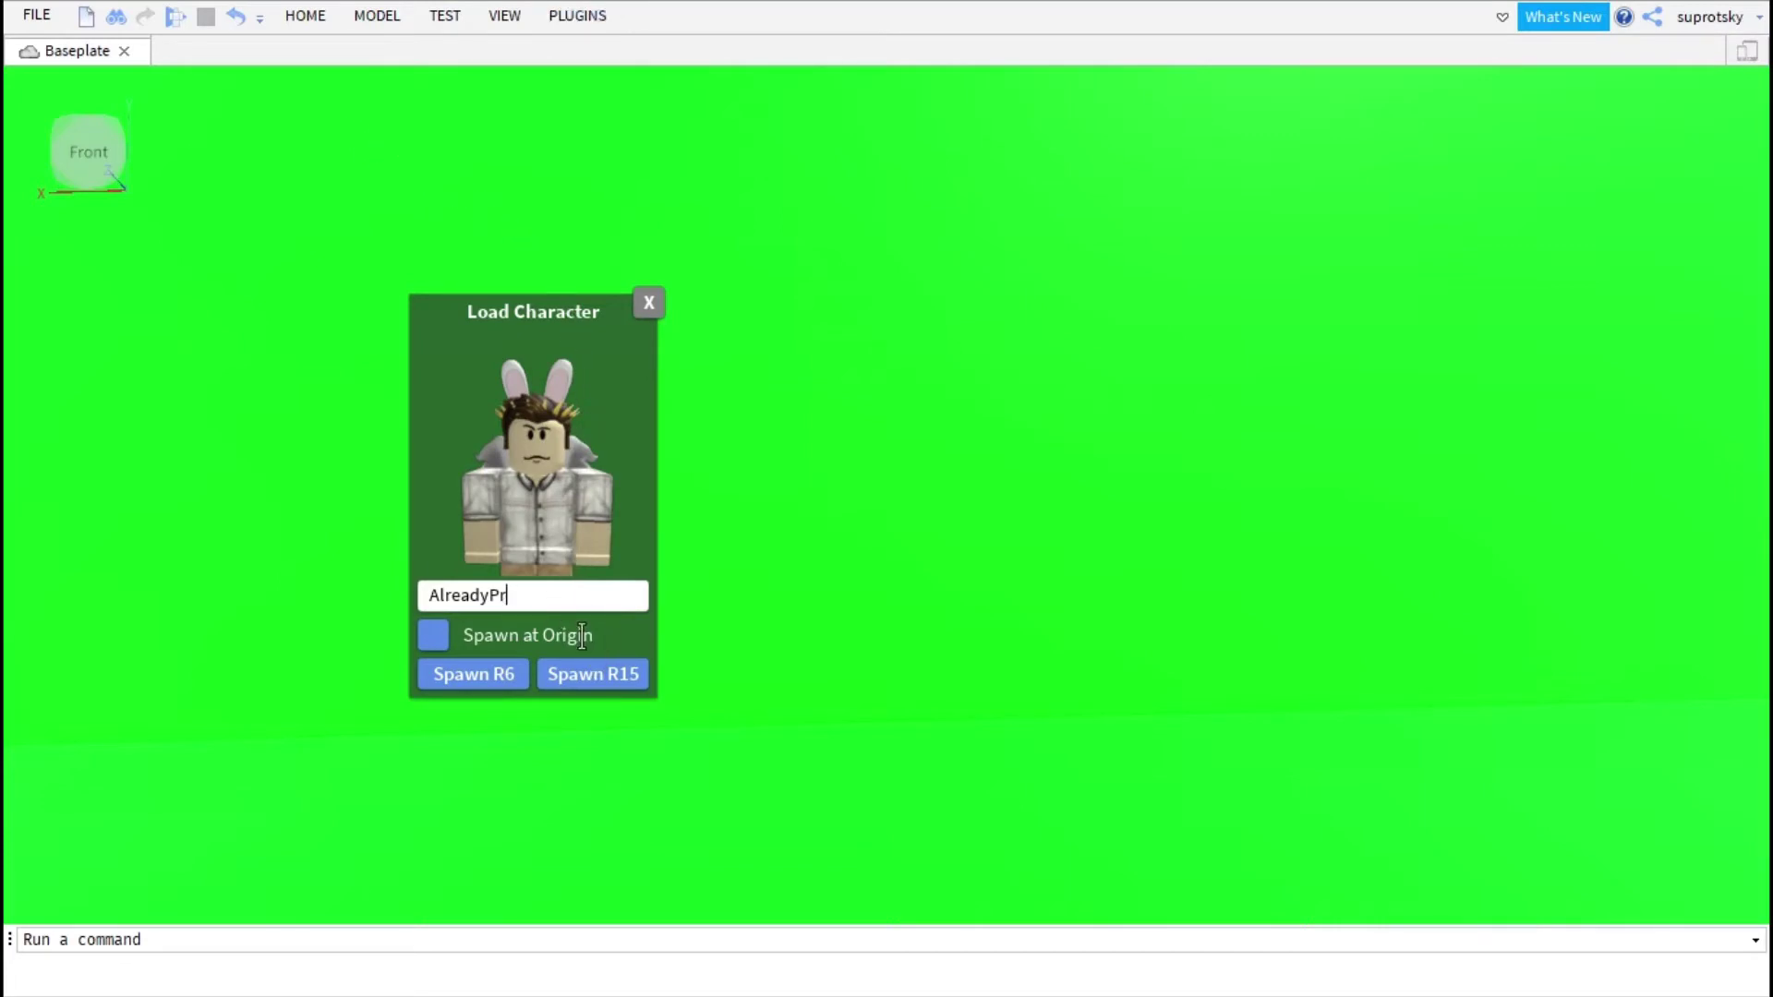
key("BackSpace")
type("s")
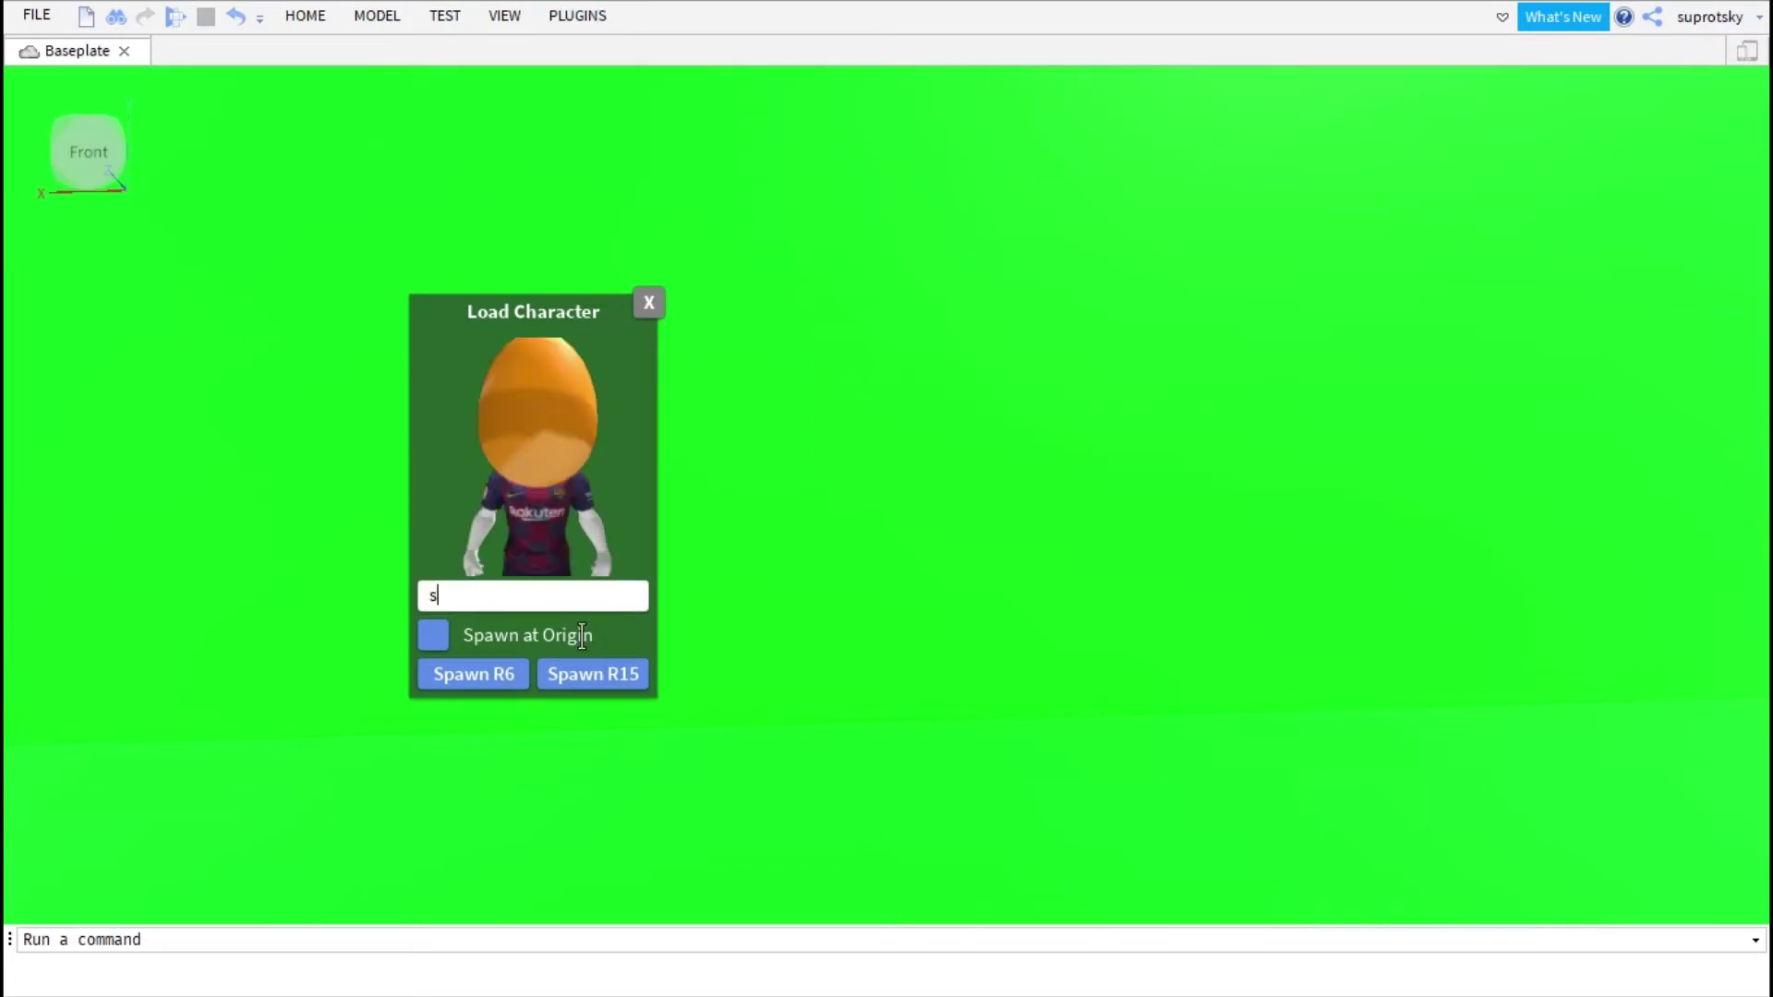
type("uprotsky")
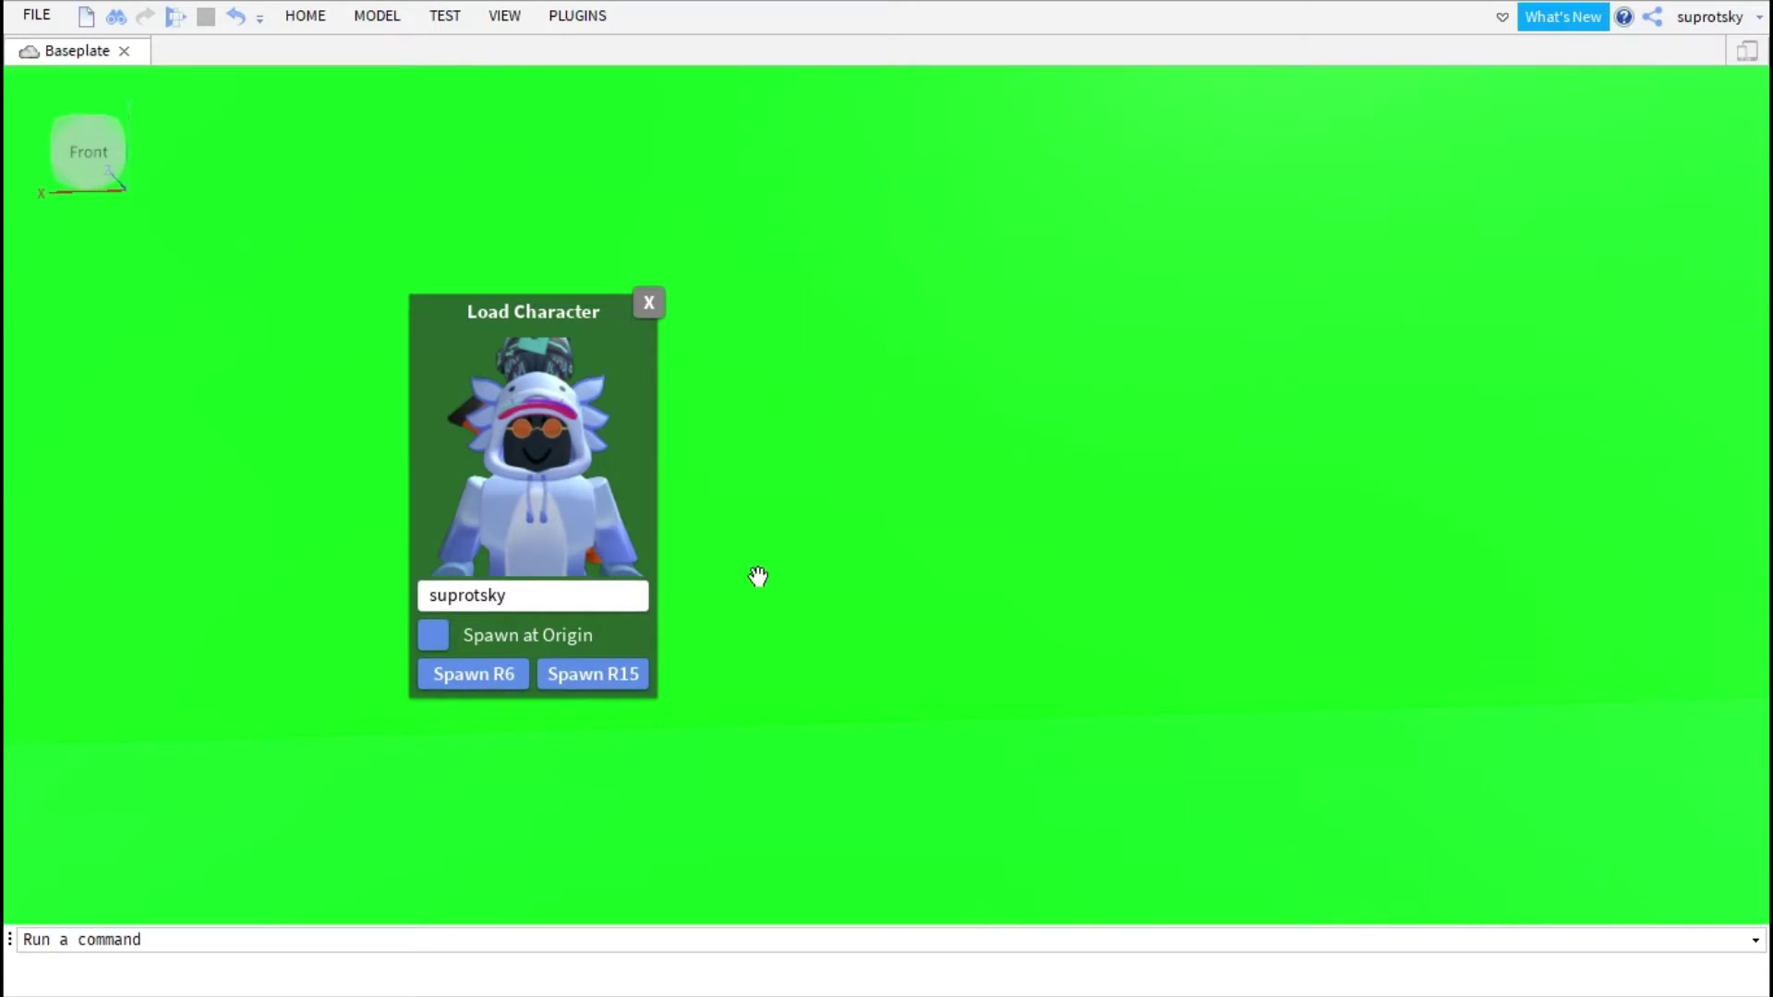
Step: Spawn the loaded character in front of the green backdrop
right_click(1161, 318)
scroll(1042, 402, "up", 3)
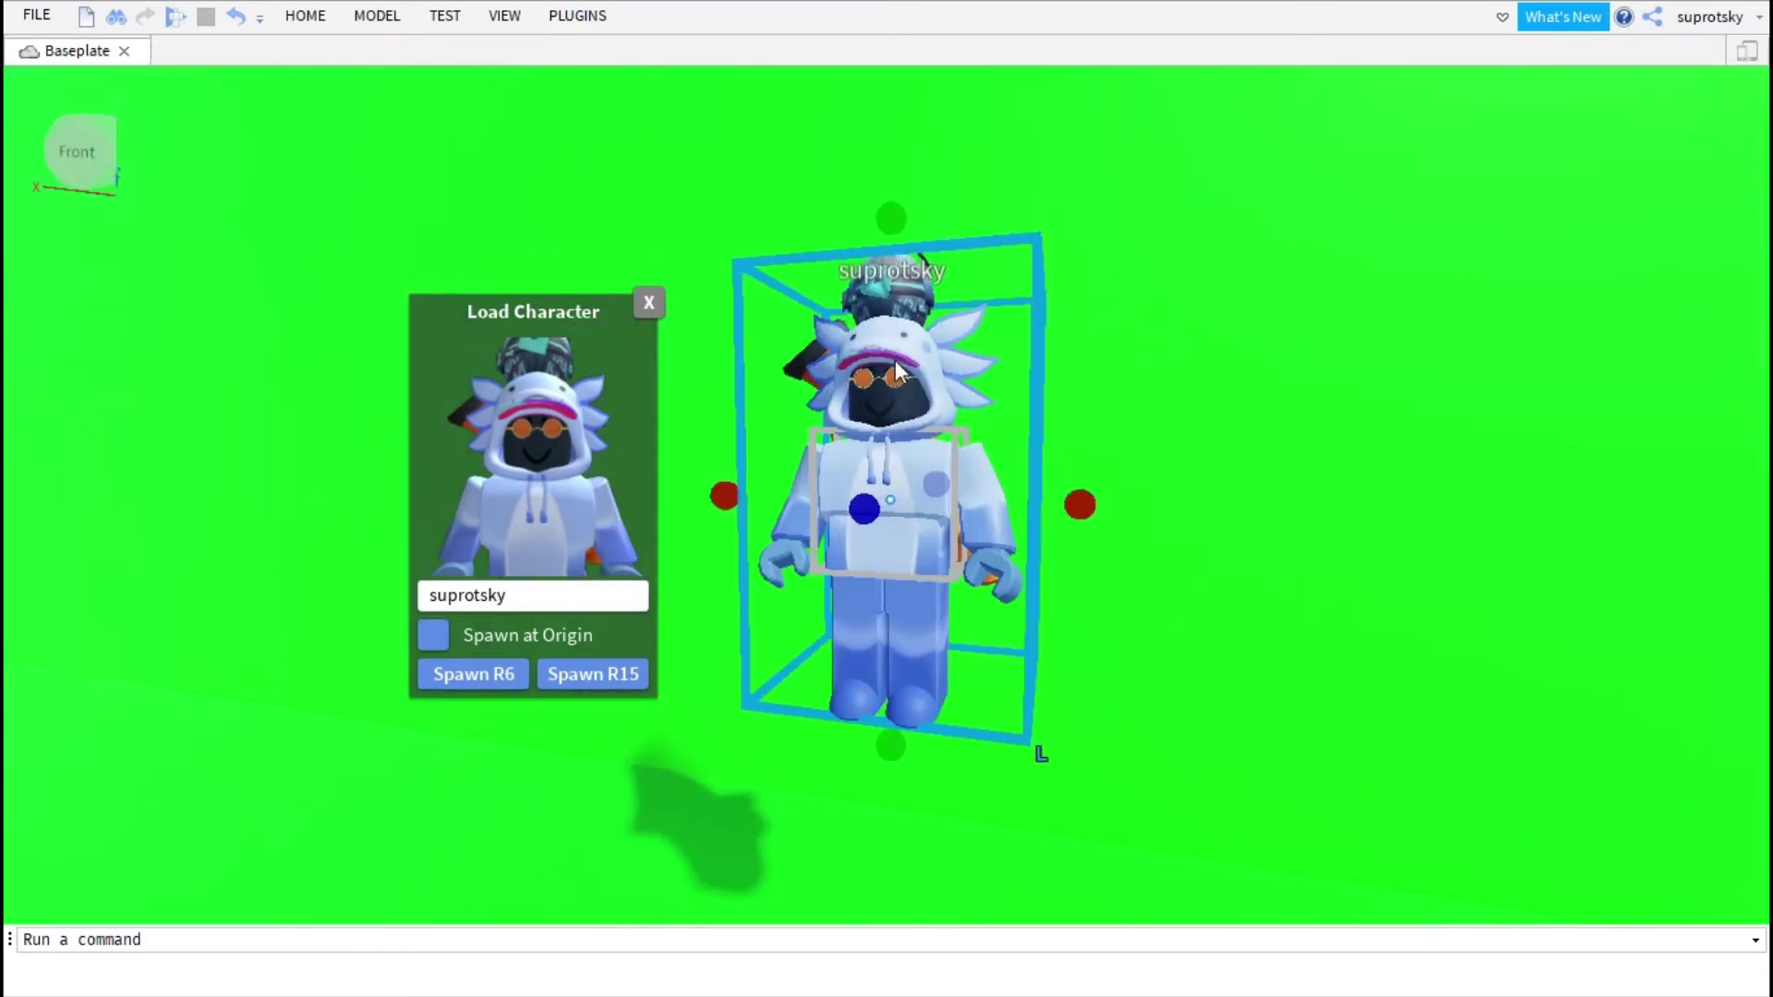
scroll(812, 334, "down", 3)
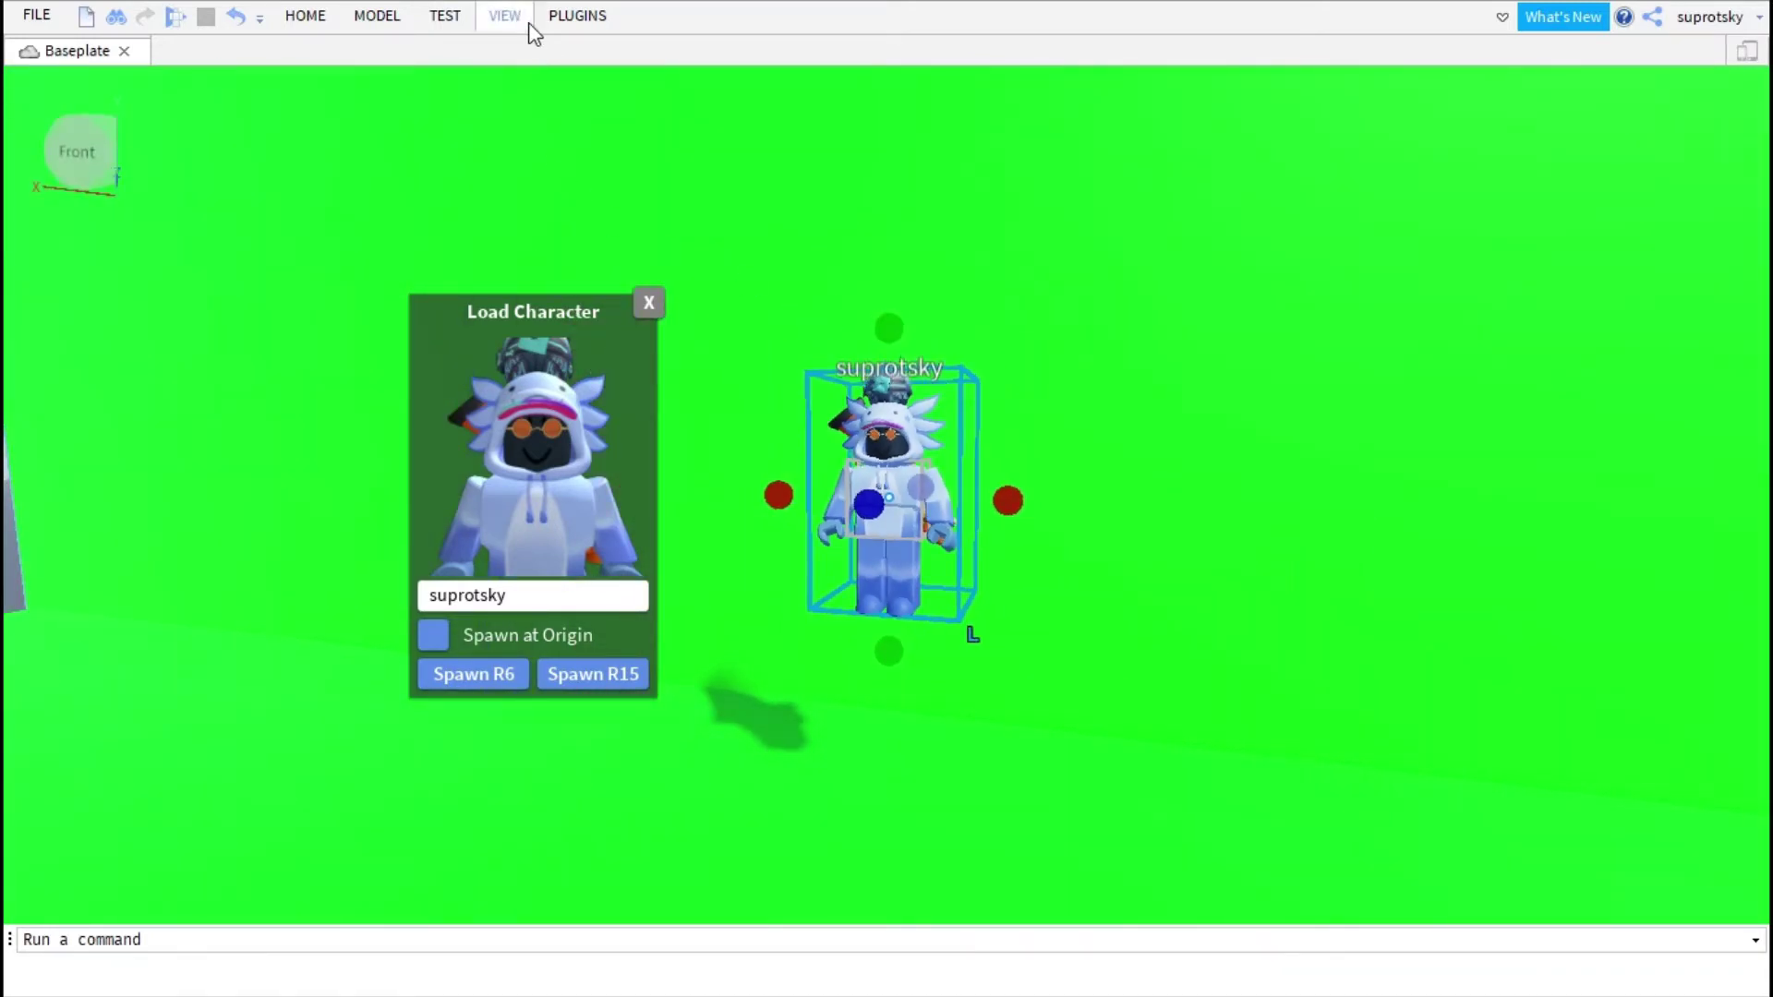
Step: Show the Properties of the character model and replace its name with a blank one
left_click(505, 16)
left_click(139, 76)
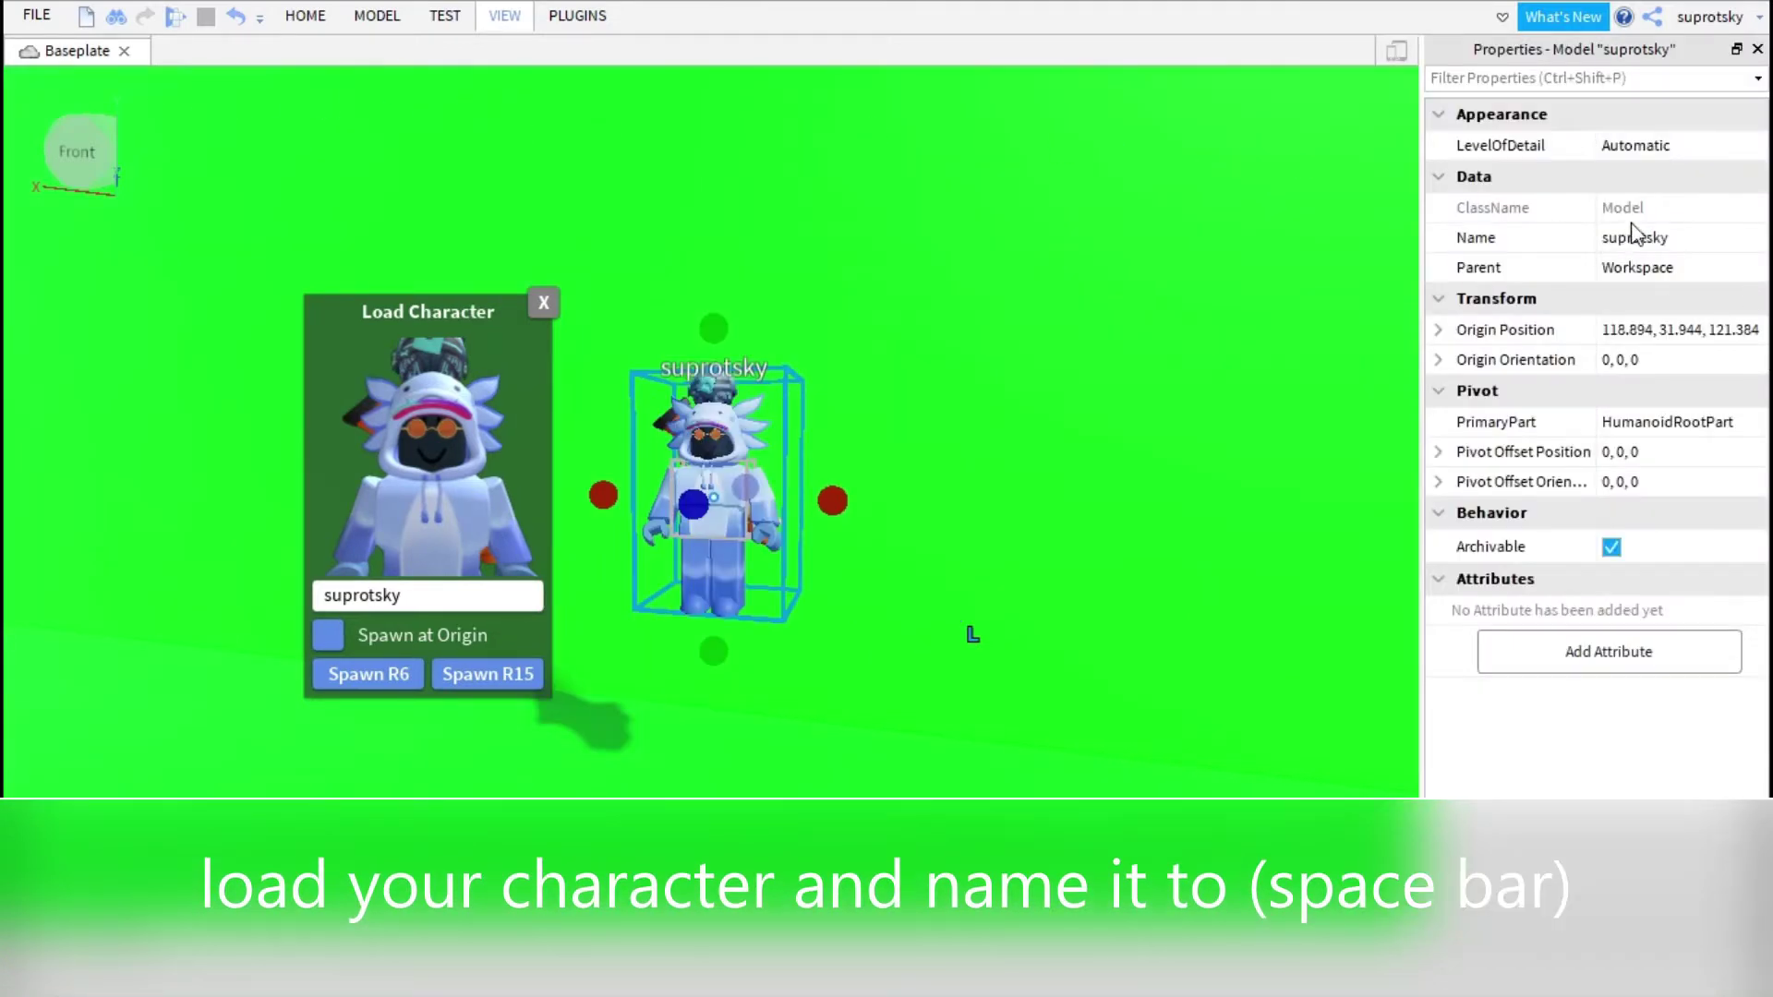
left_click(1686, 248)
left_click(1679, 250)
key("BackSpace")
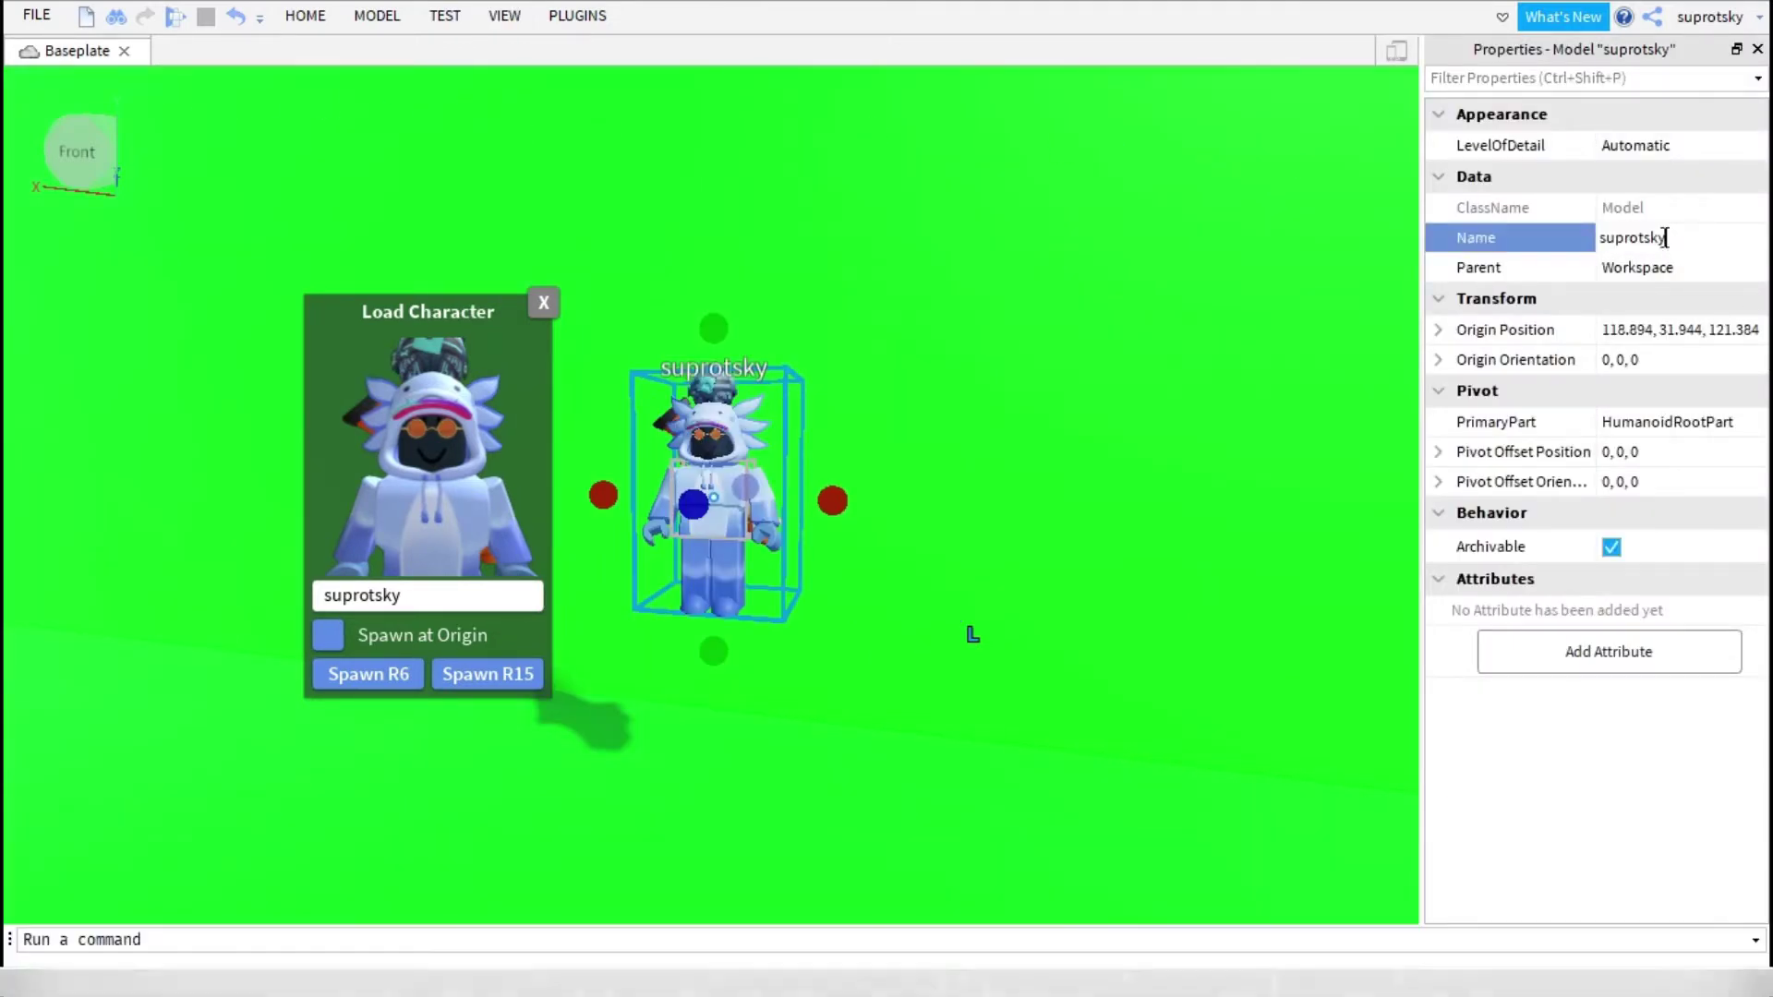
key("BackSpace")
key("BackSpace")
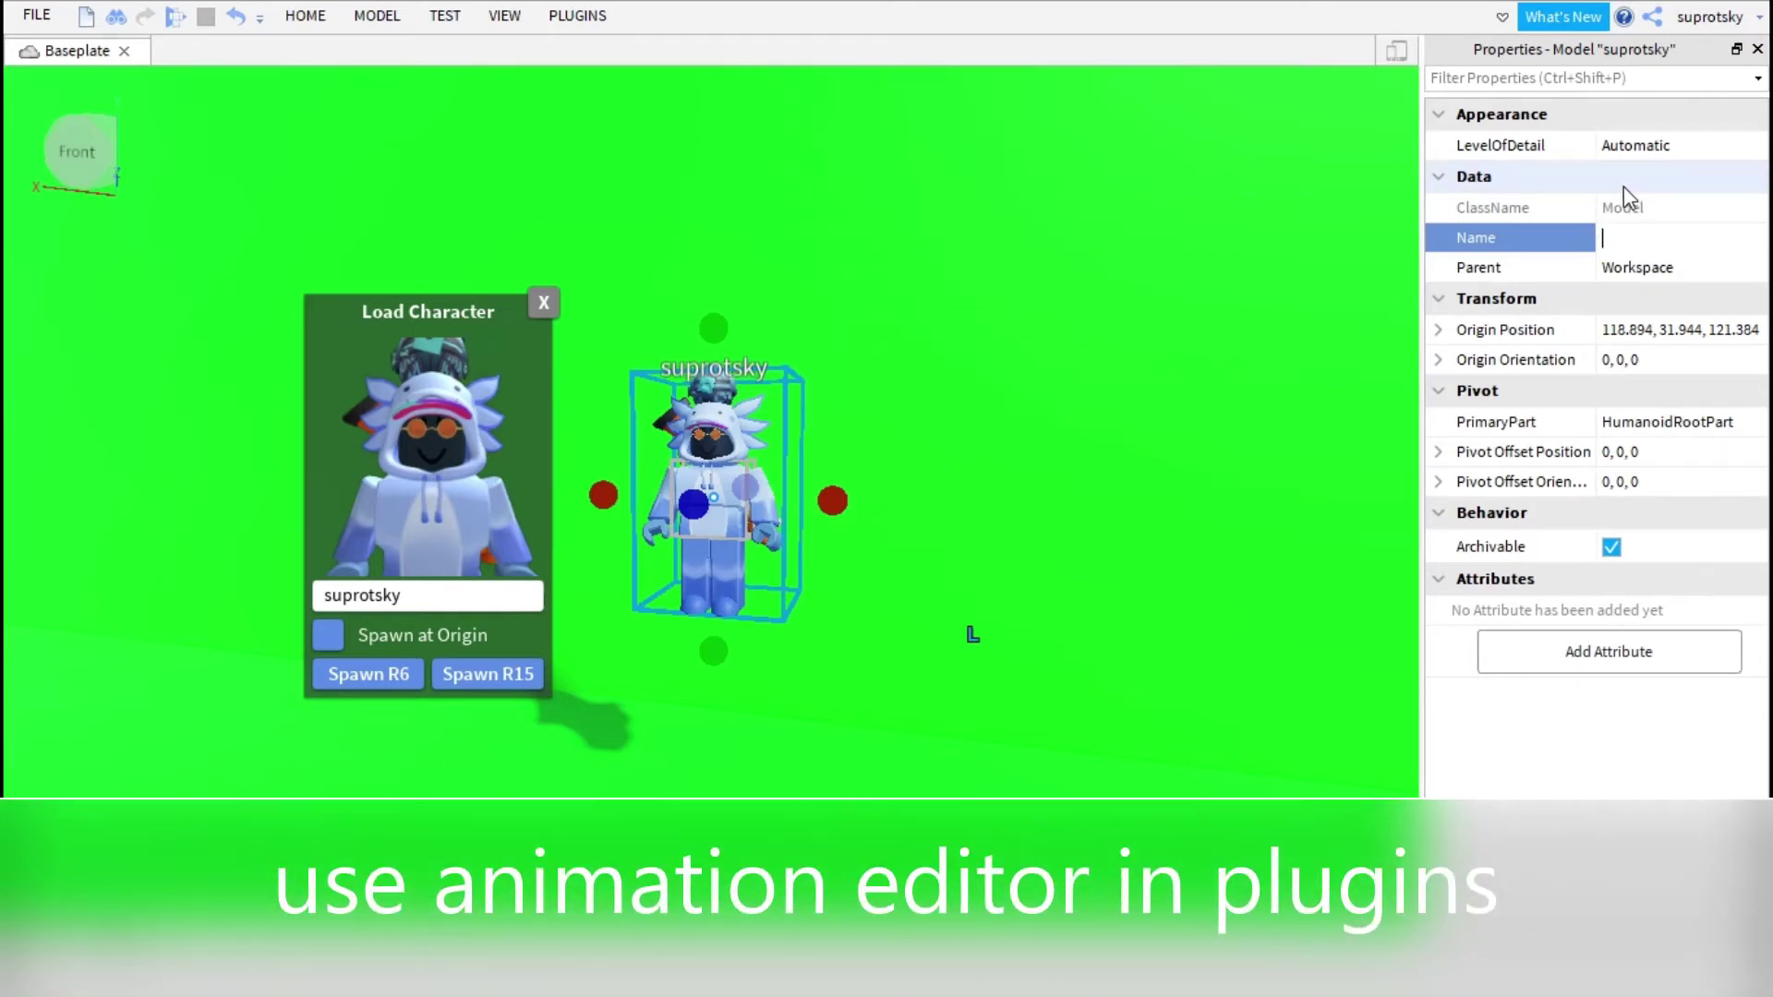
key("Return")
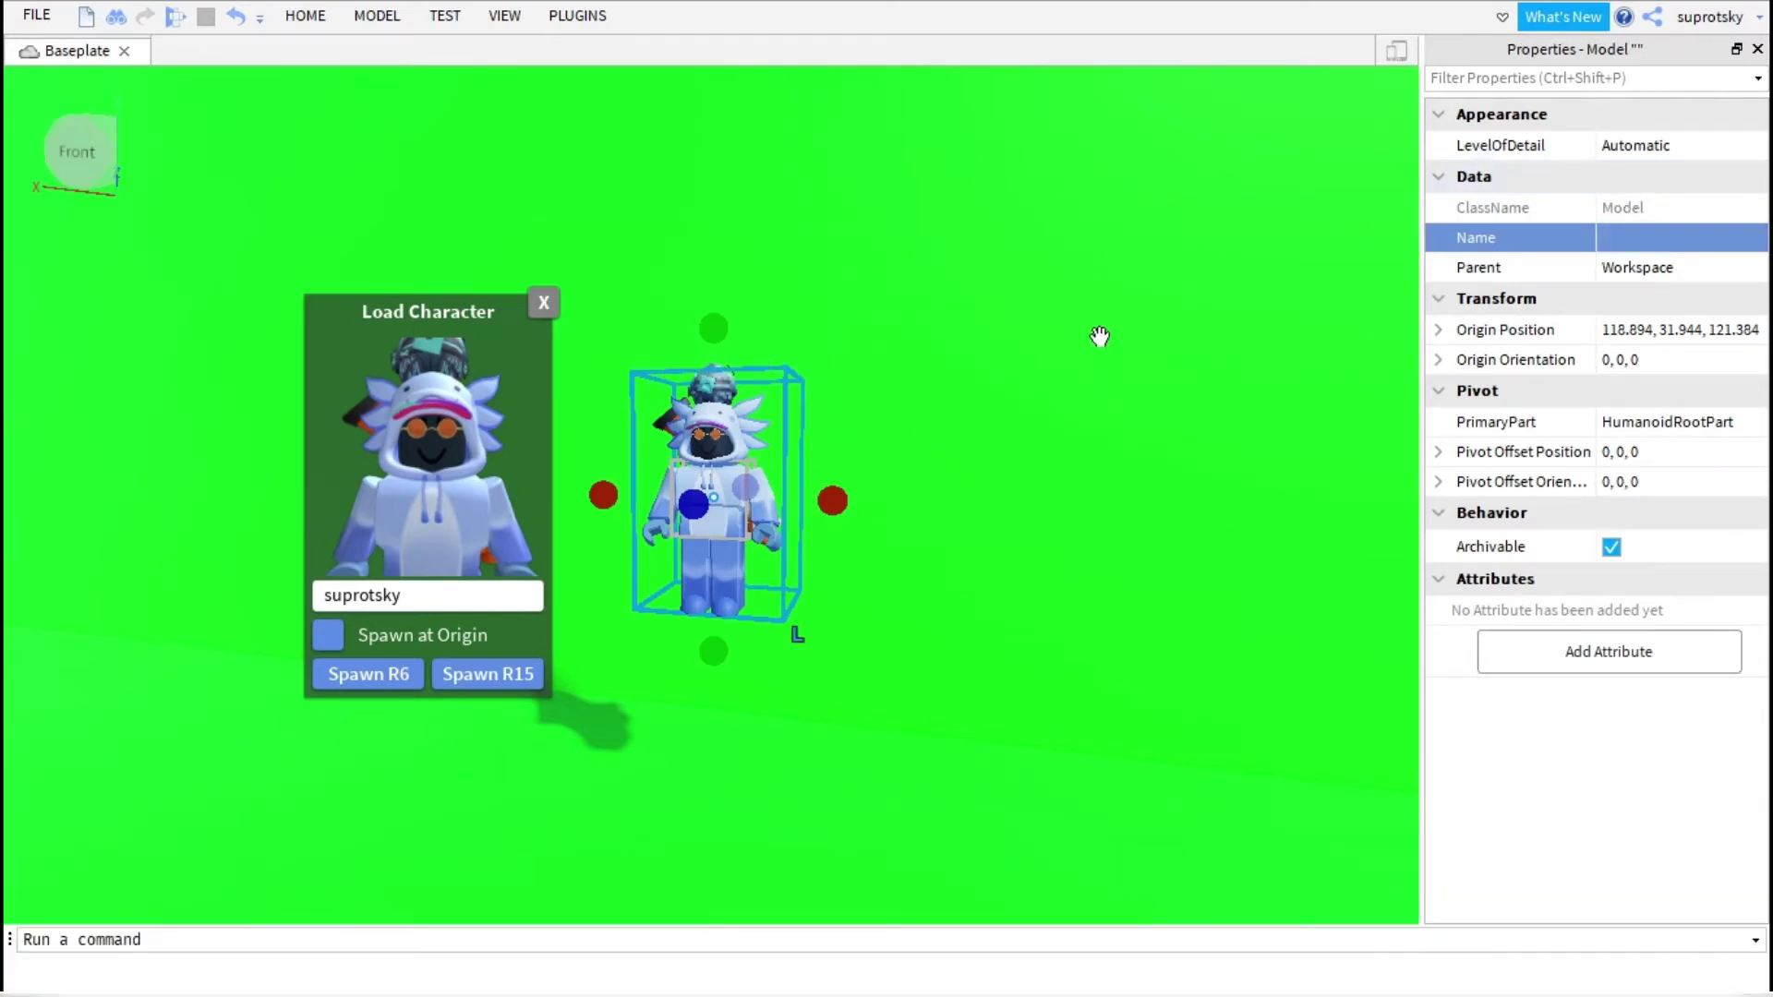
Step: Close the Load Character window and hide the Properties pane
left_click(1054, 344)
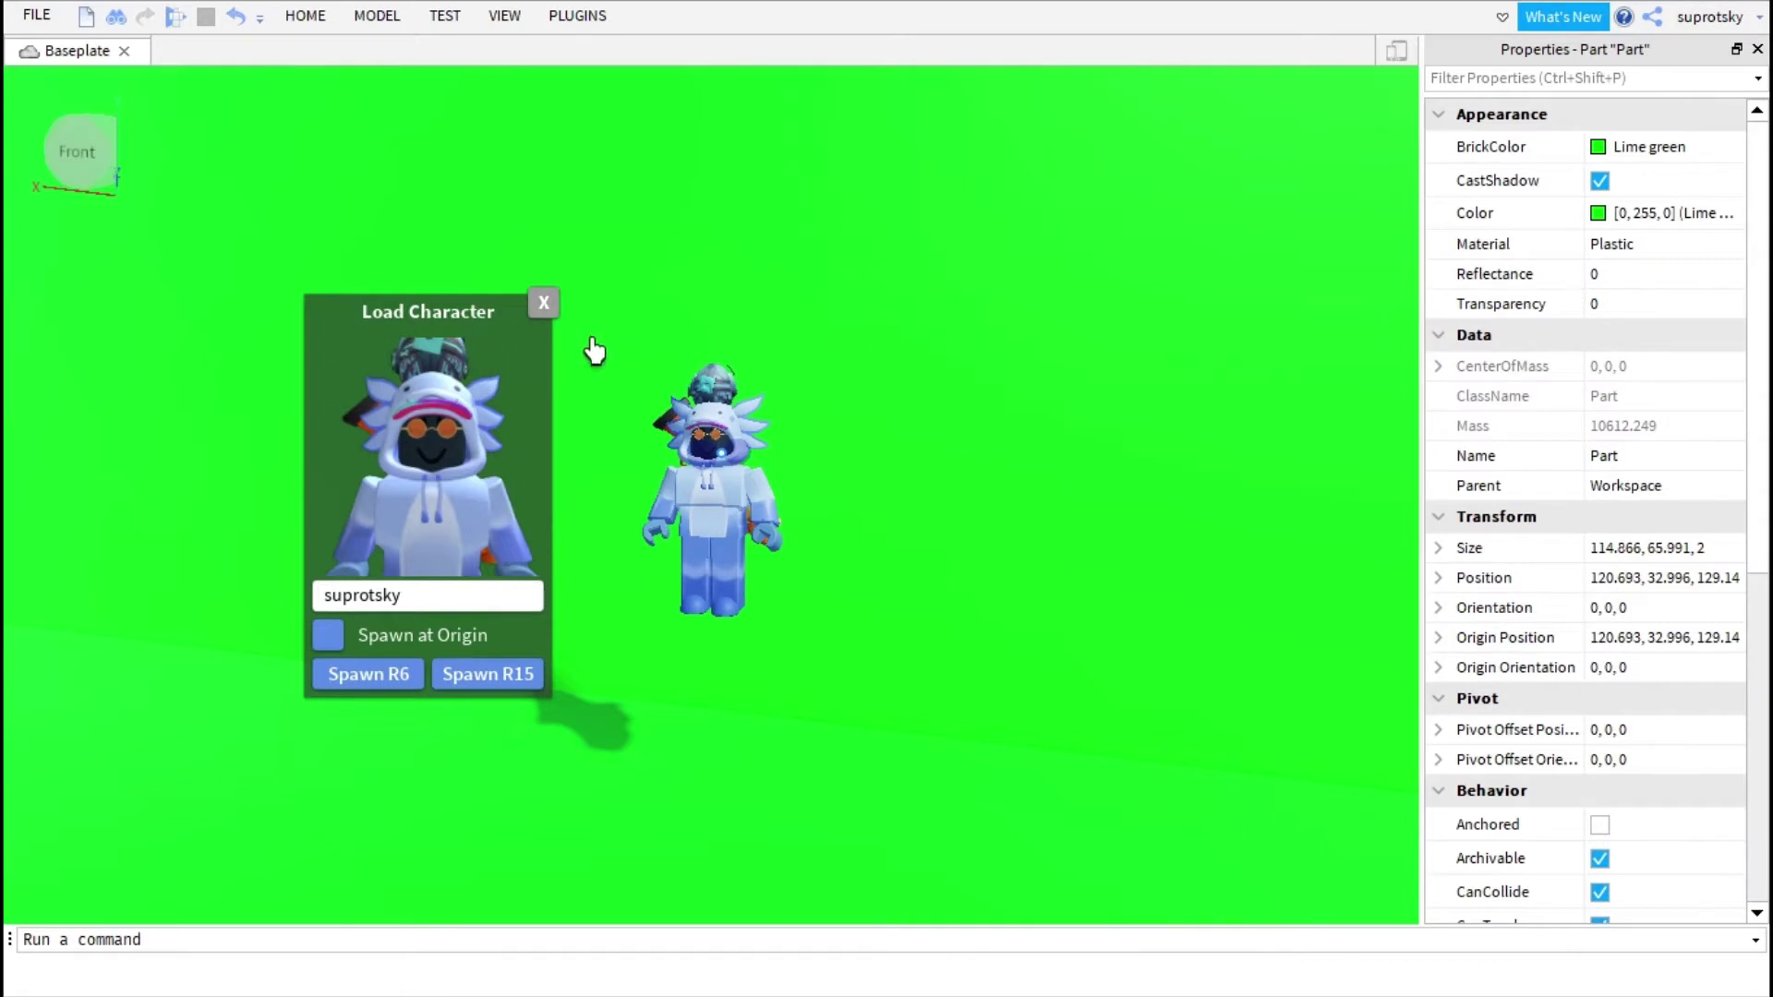
left_click(544, 303)
left_click(152, 72)
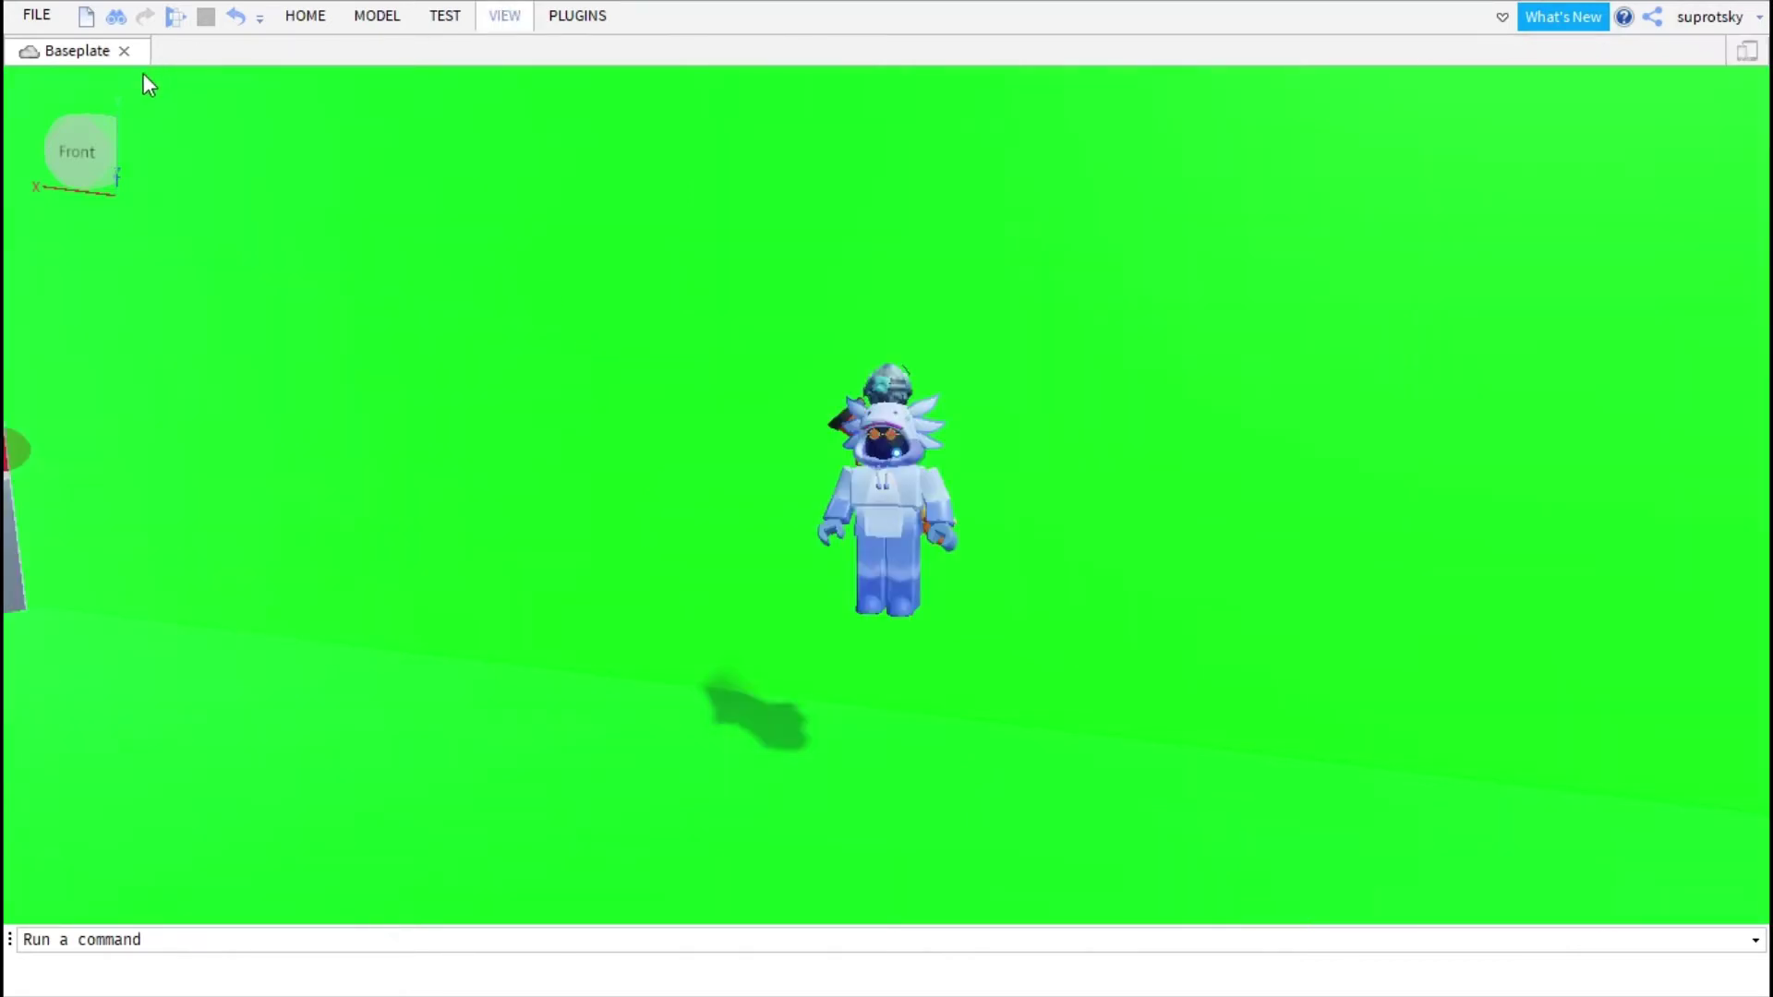
Step: Move the character down so it stands on the green floor against the backdrop wall
left_click(978, 254)
left_click_drag(1065, 334, 1176, 348)
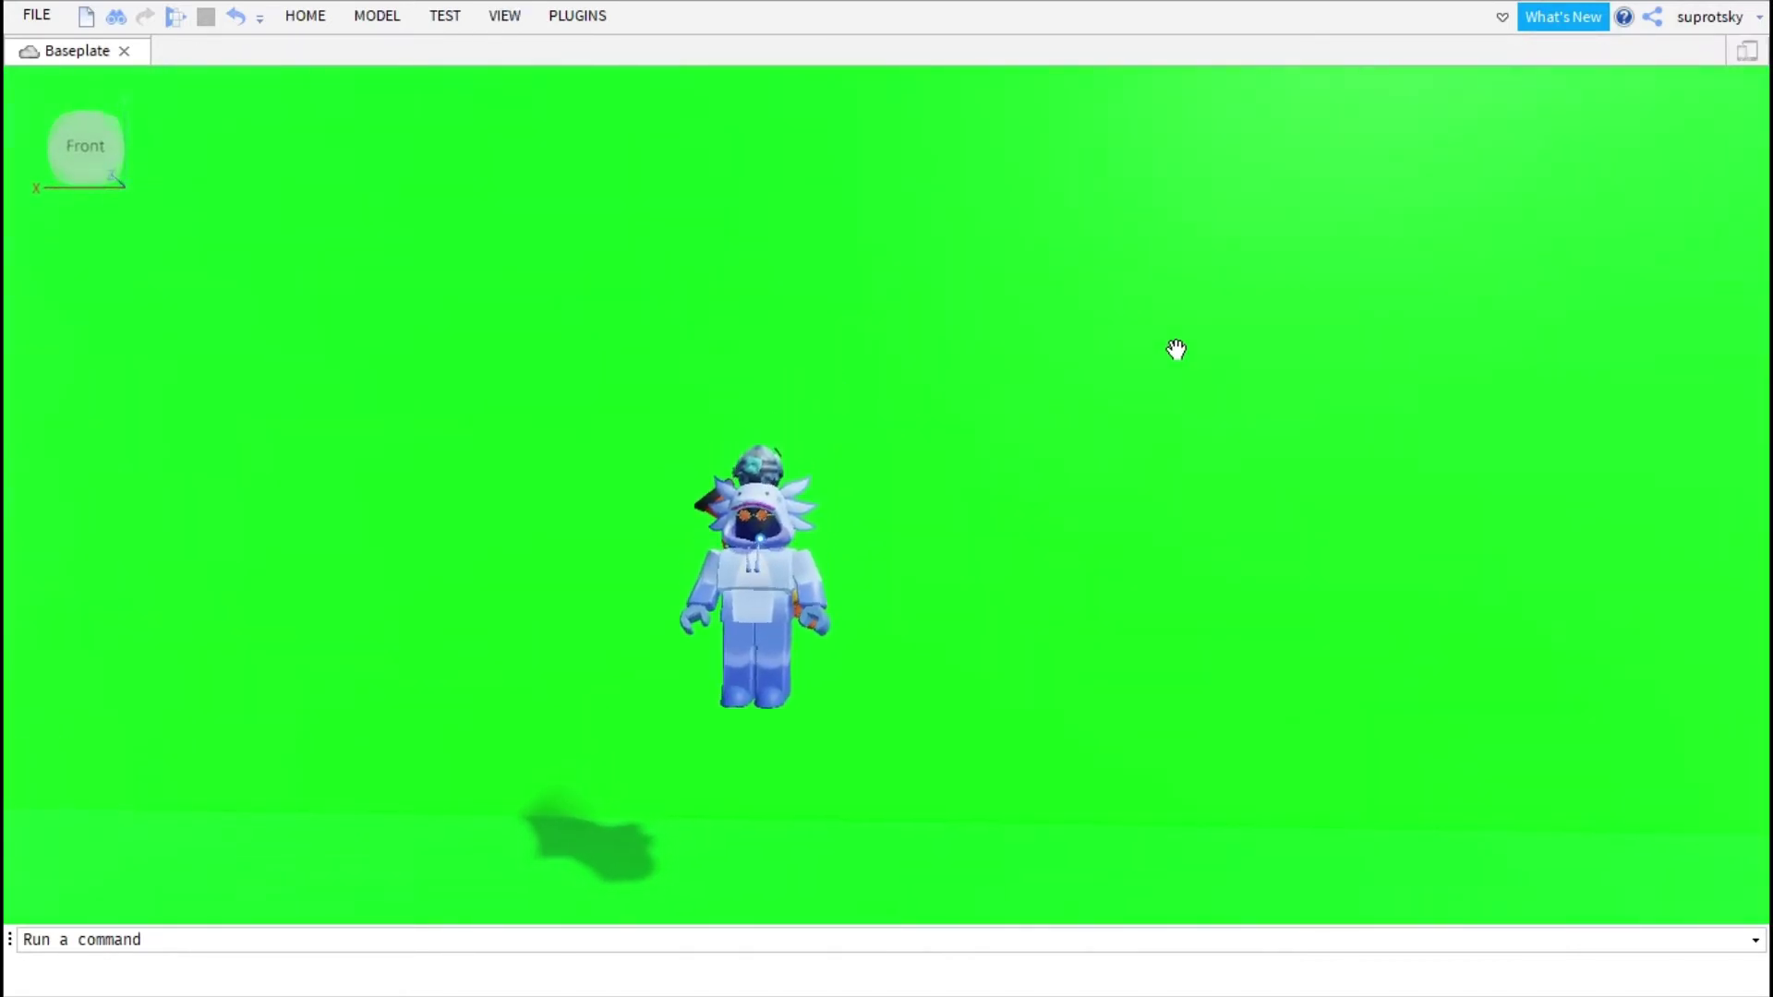
scroll(1175, 348, "down", 2)
scroll(1175, 349, "up", 3)
key("a")
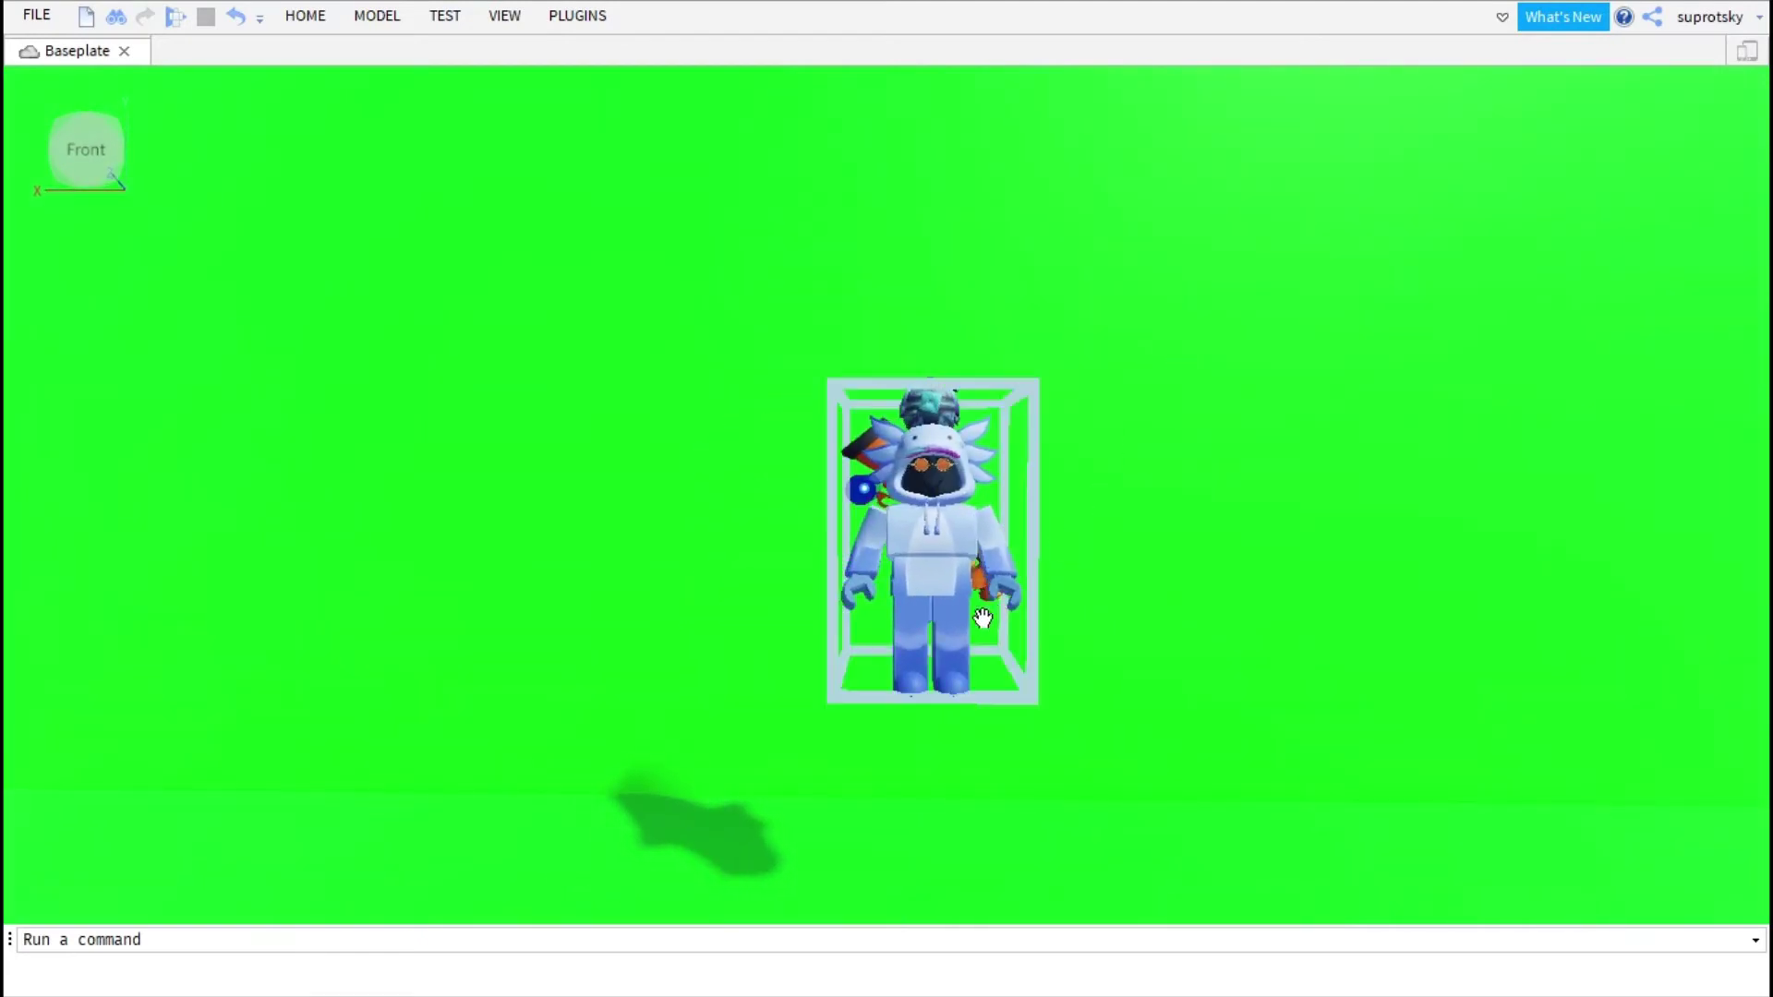
left_click_drag(982, 621, 956, 806)
scroll(956, 806, "up", 4)
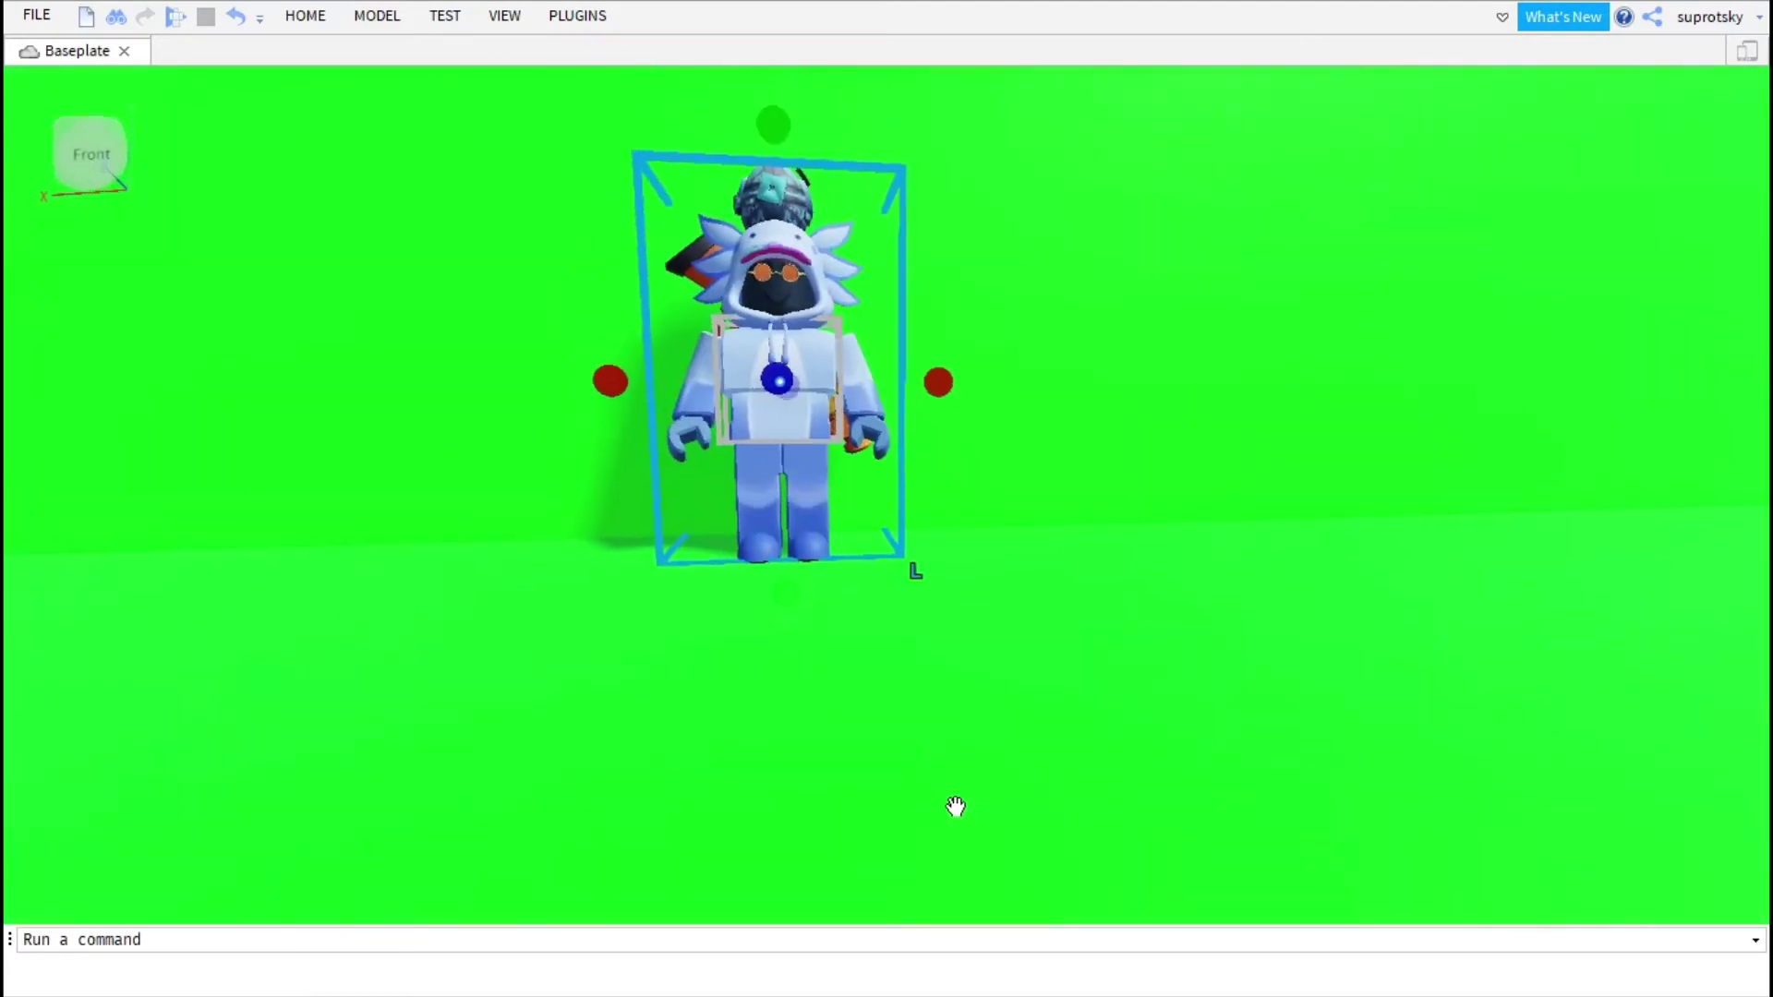
scroll(956, 807, "down", 2)
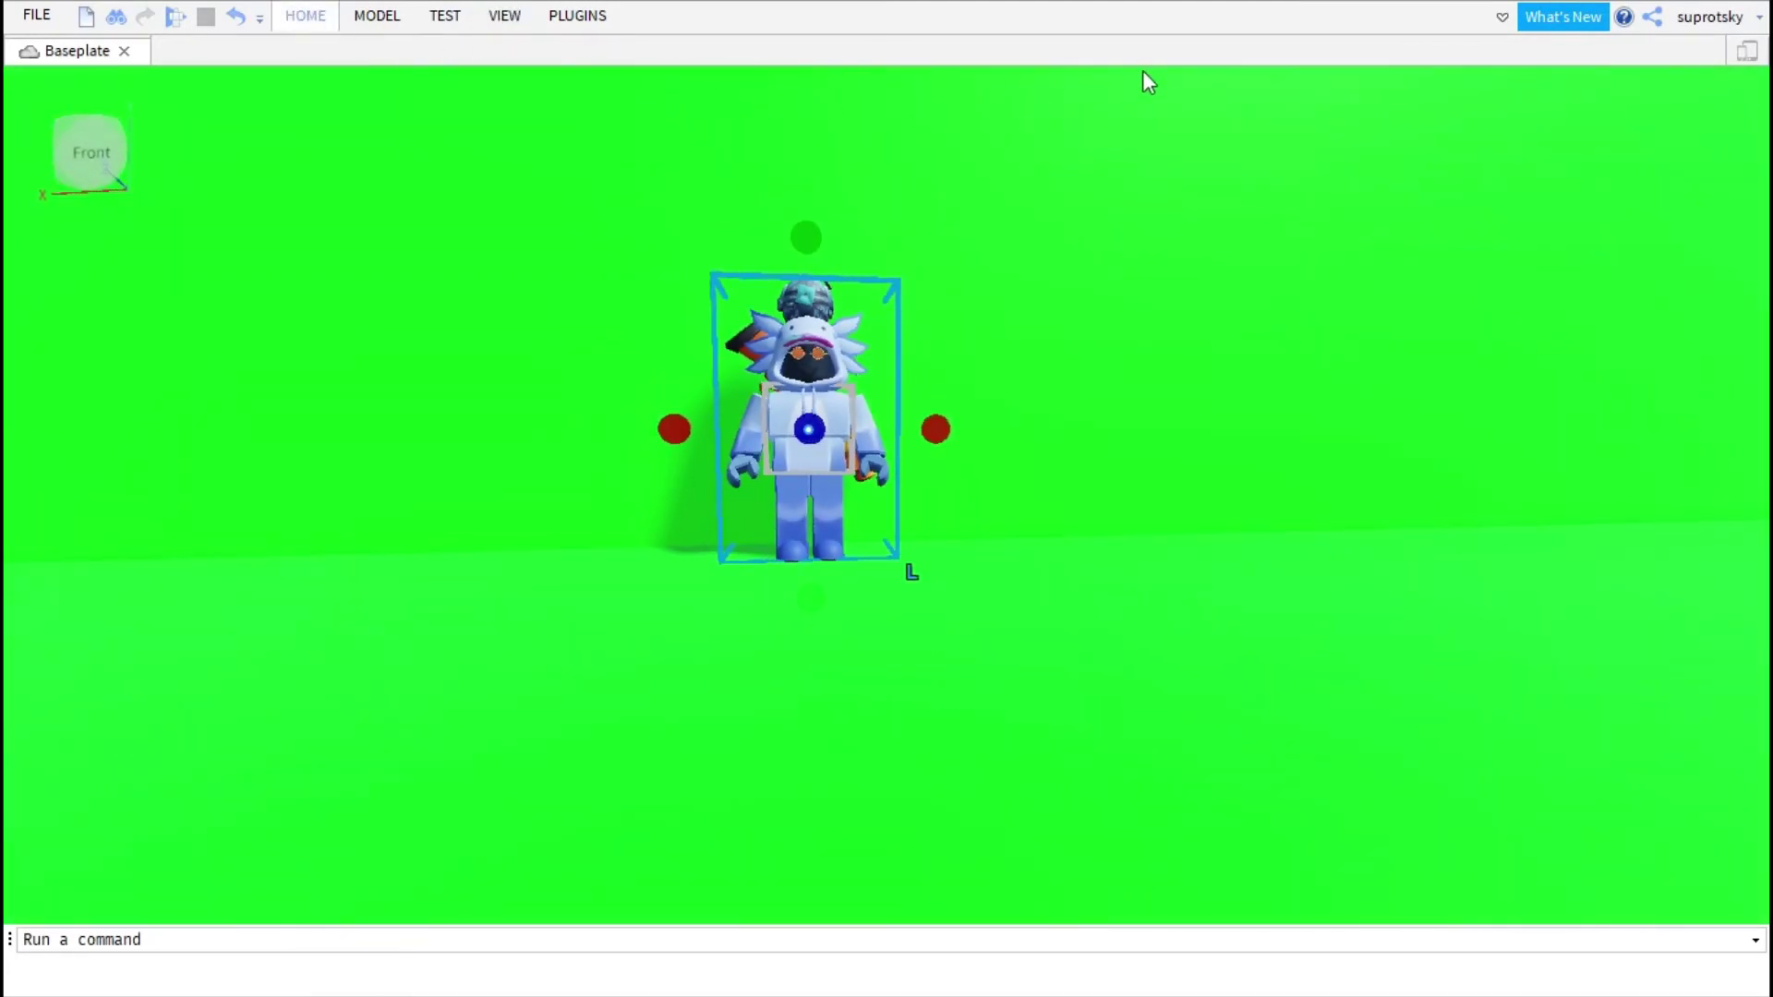
Step: Open the Animation Editor on the character and create an animation named Untitled Animation Clip
left_click(572, 20)
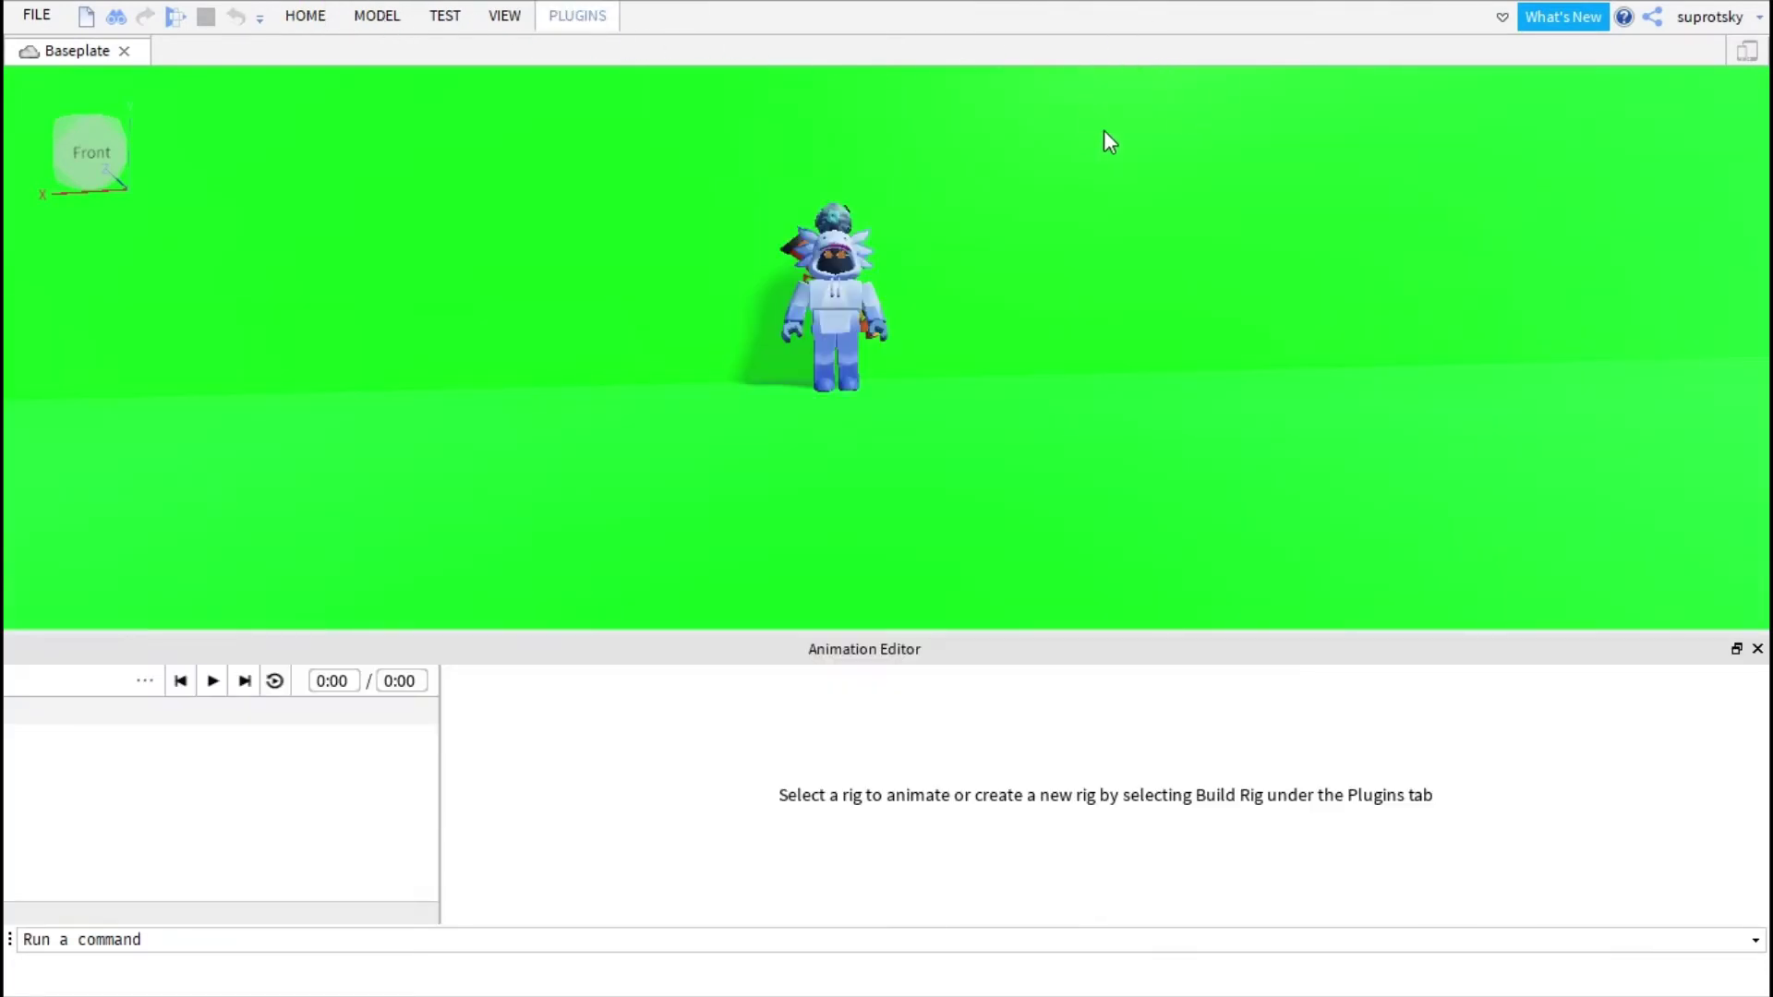
left_click(889, 343)
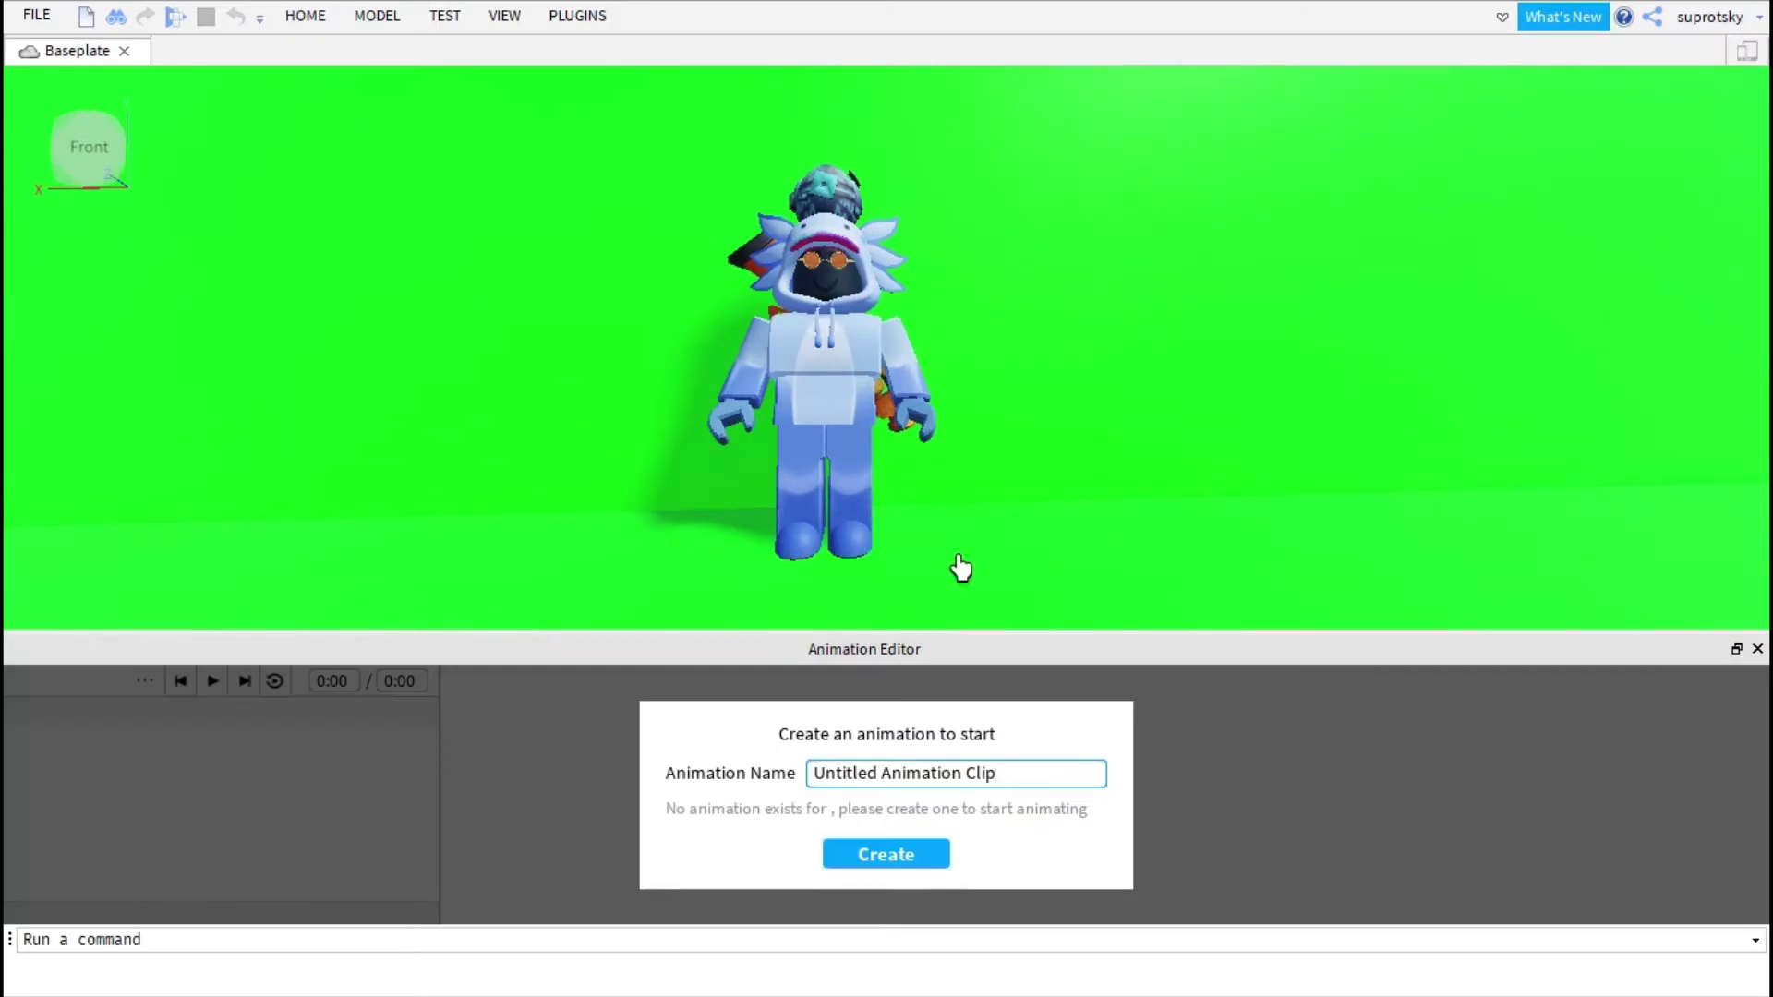
left_click(919, 851)
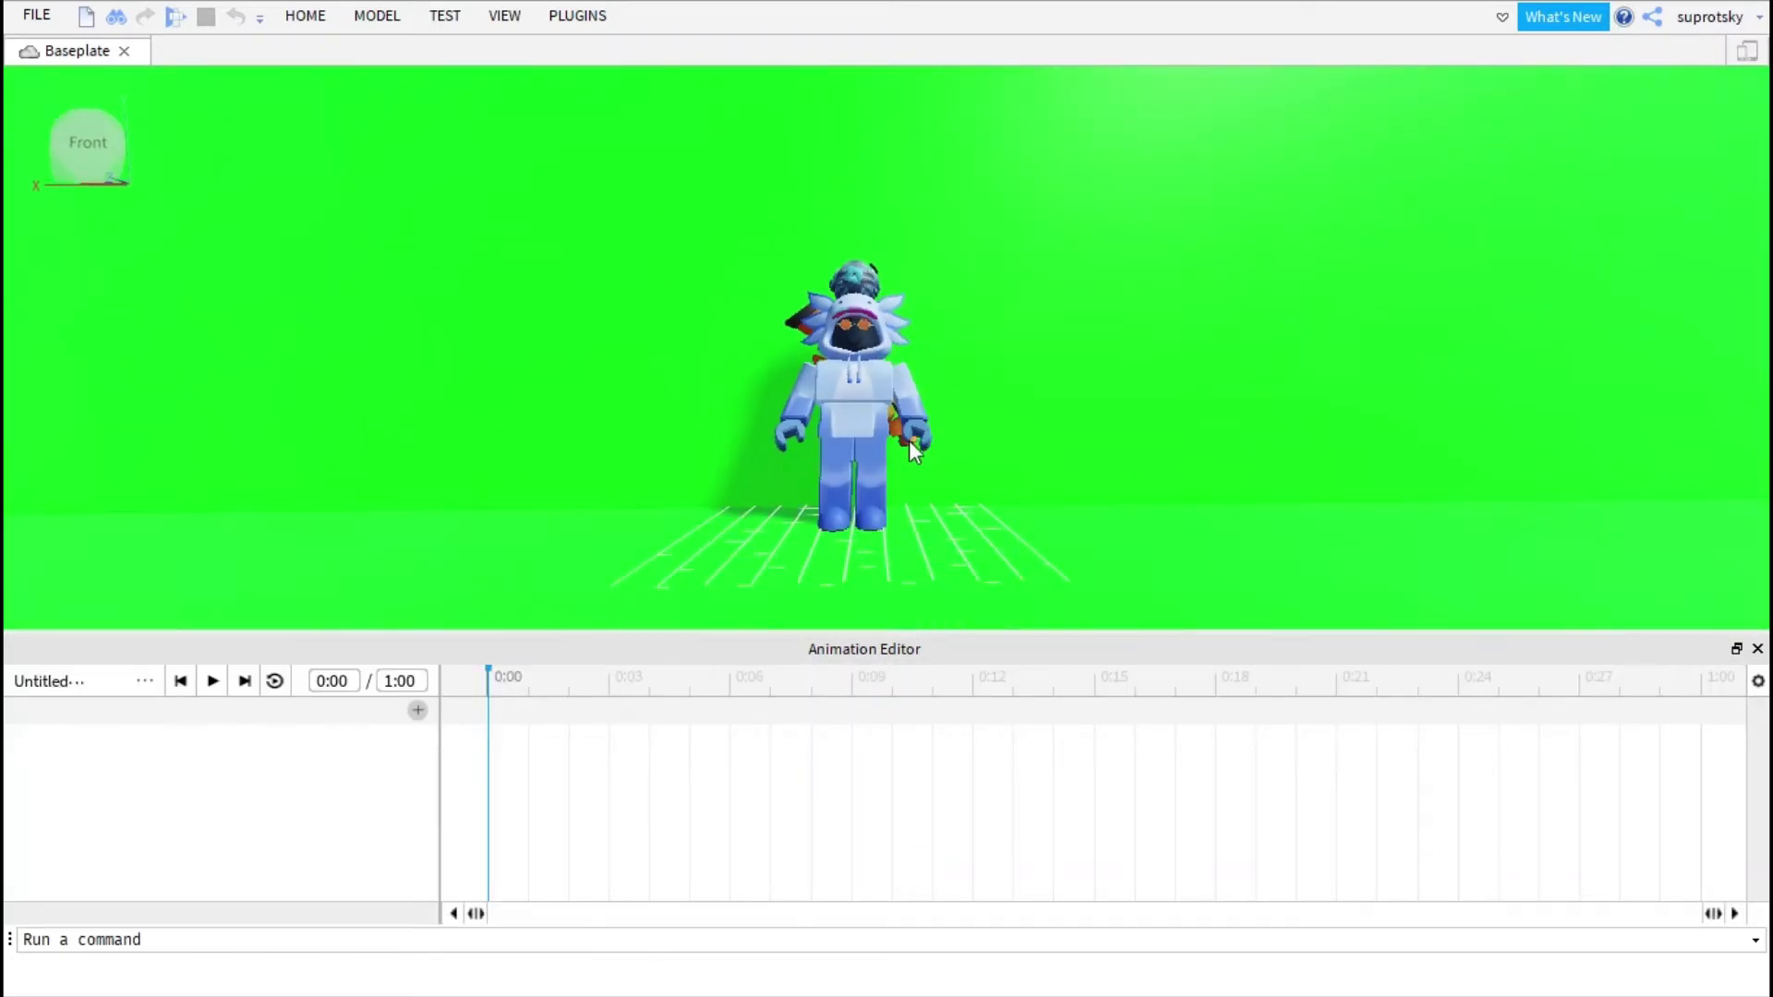
scroll(1010, 407, "up", 3)
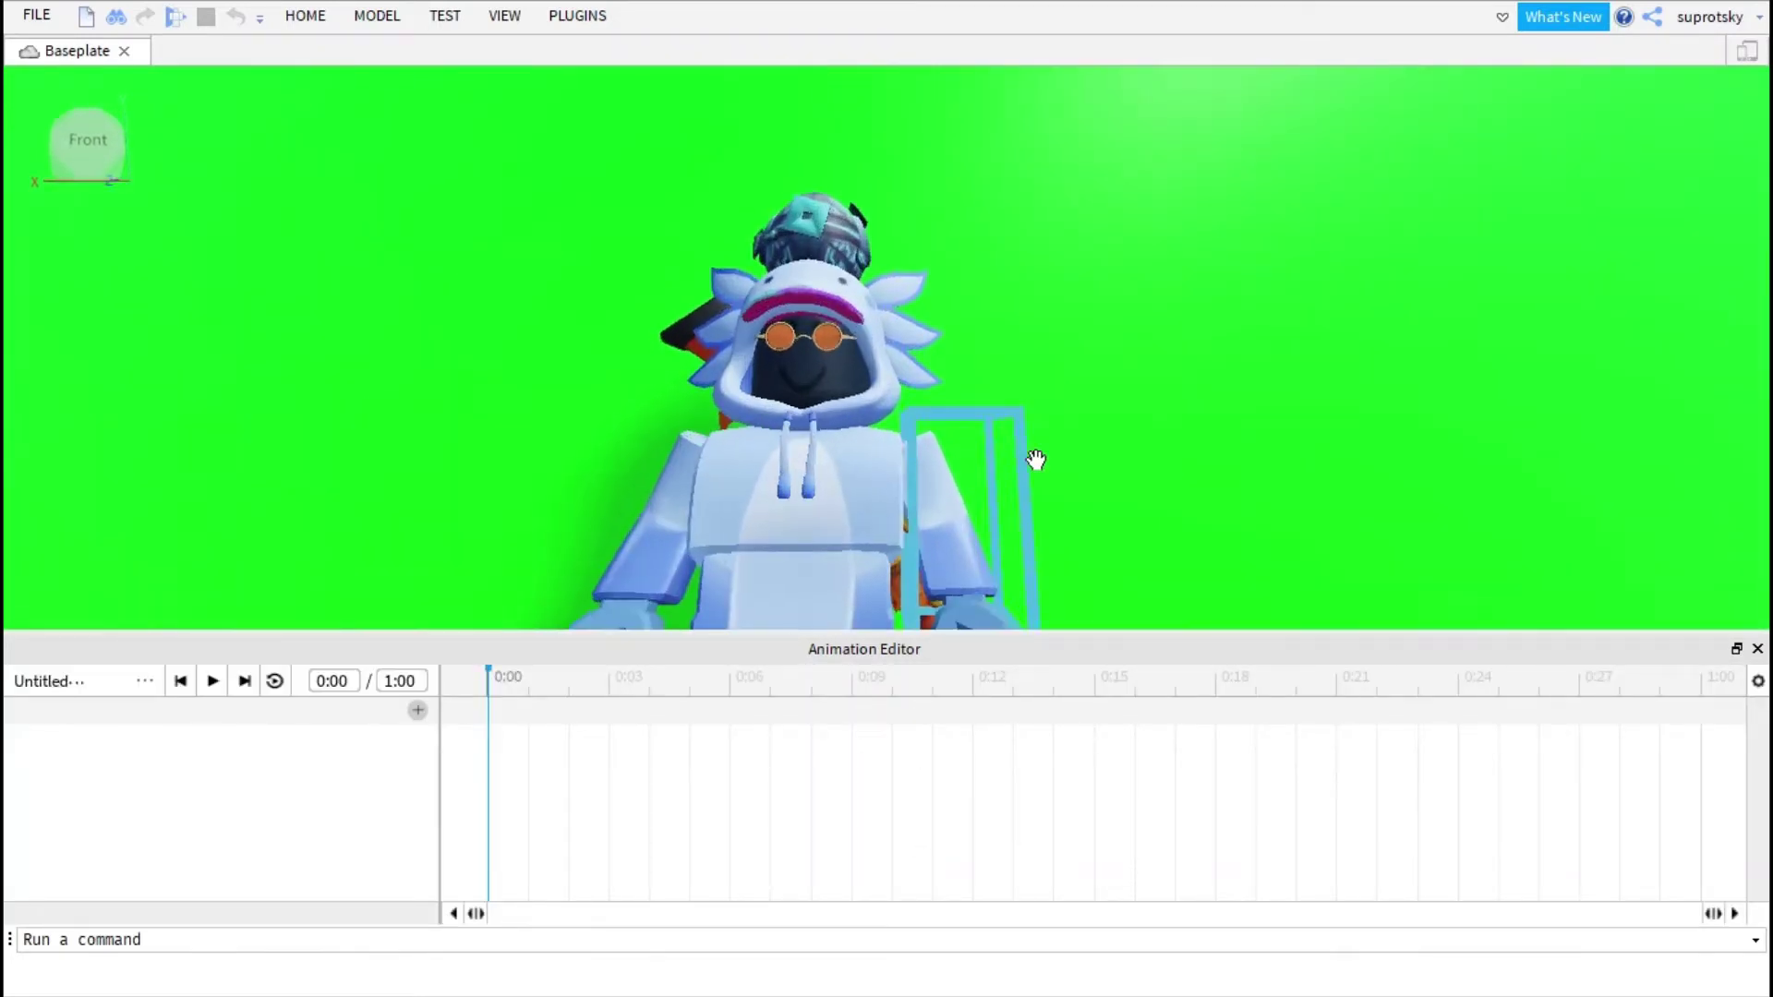
scroll(998, 431, "down", 3)
scroll(998, 431, "up", 3)
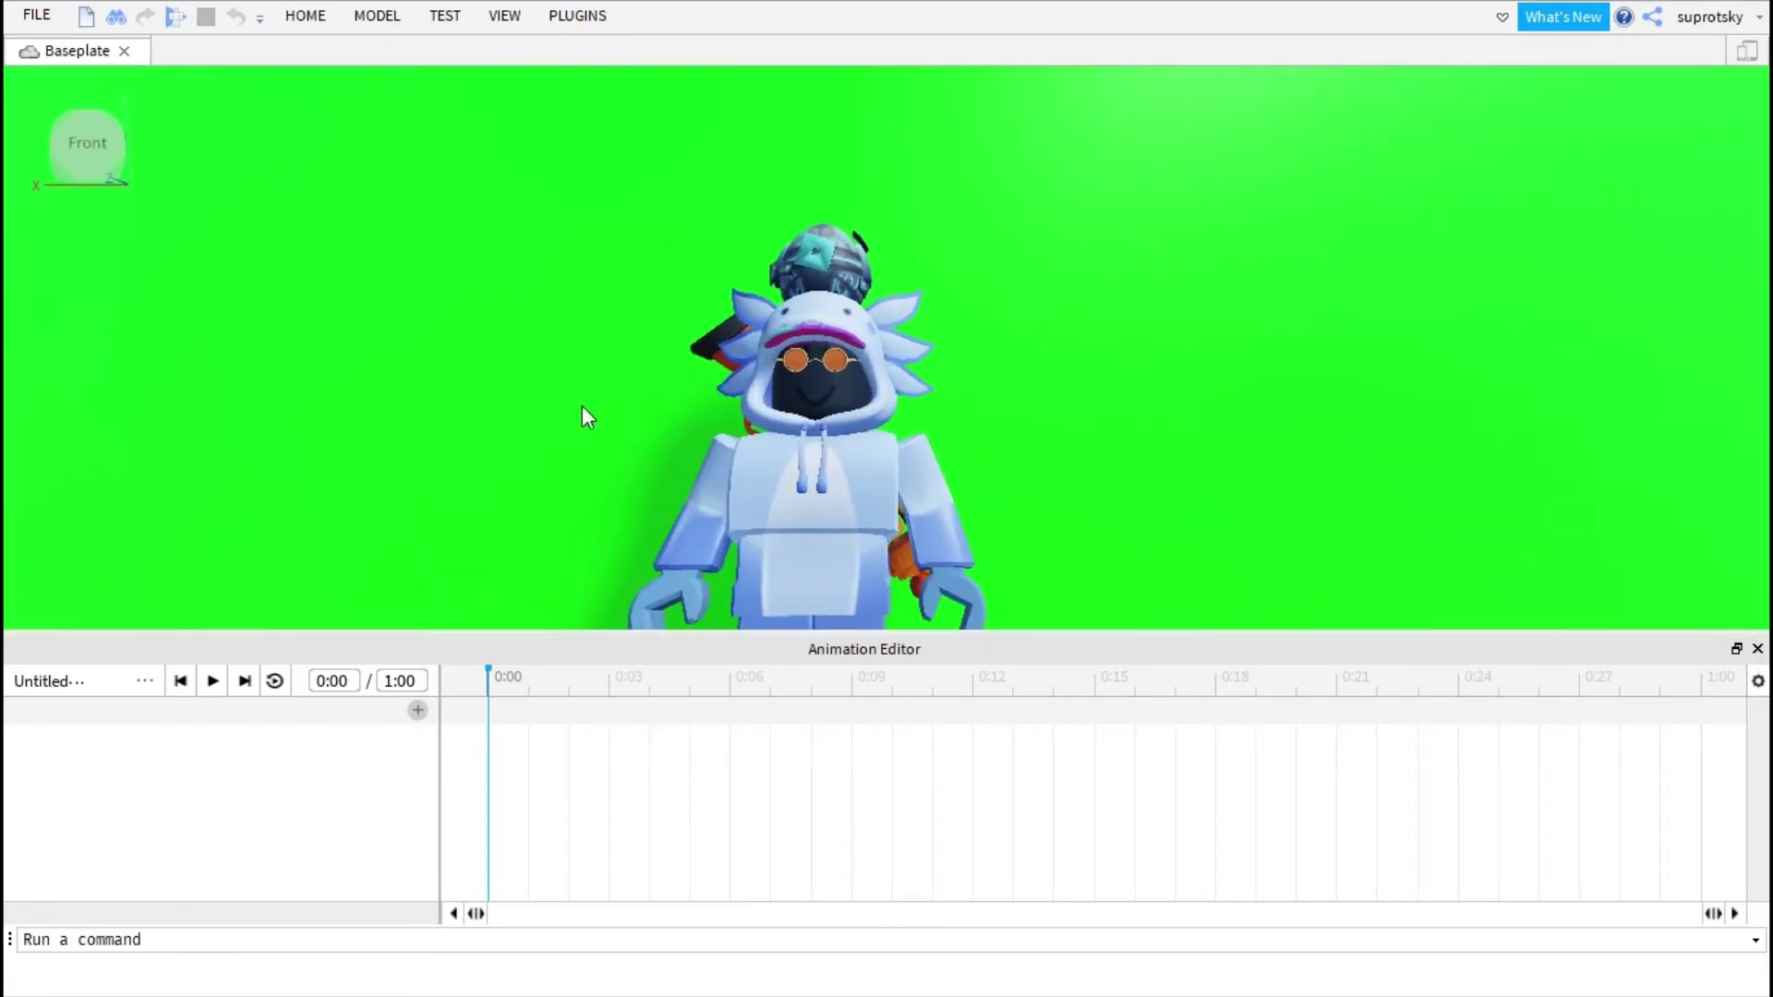
scroll(1007, 482, "down", 3)
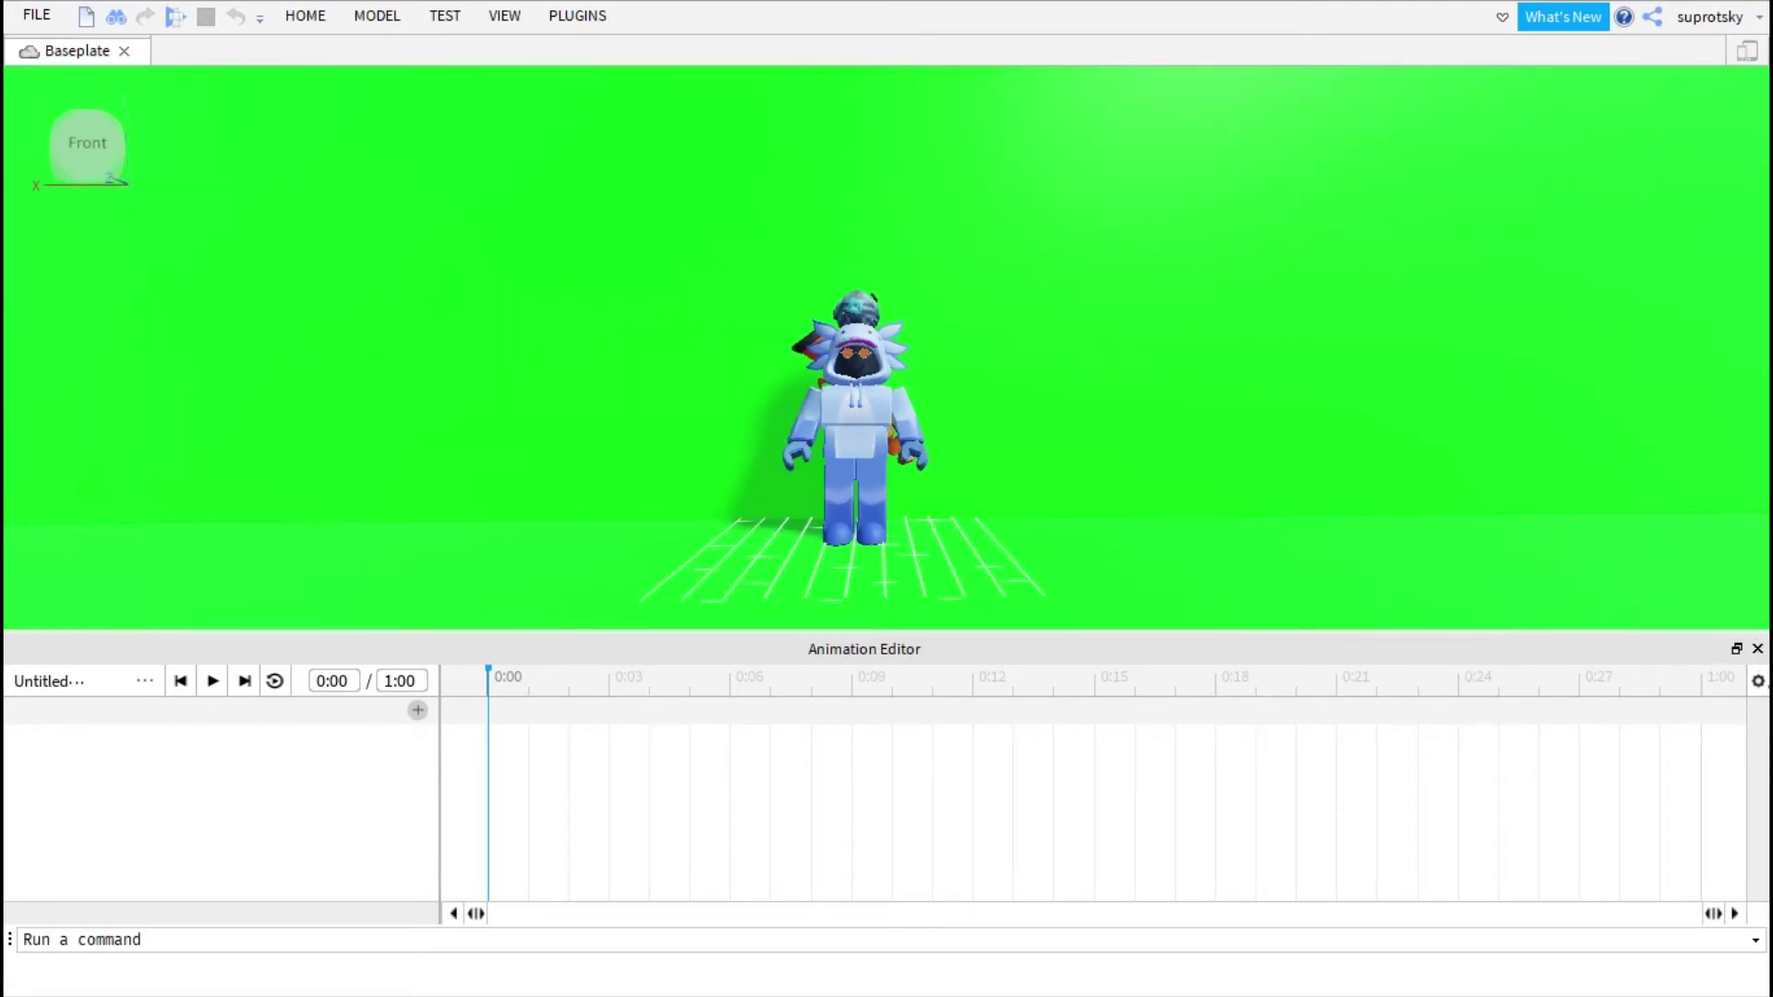
Step: Close the Animation Editor, then select the whole character with the Rotate tool and reopen its animation
left_click(1757, 649)
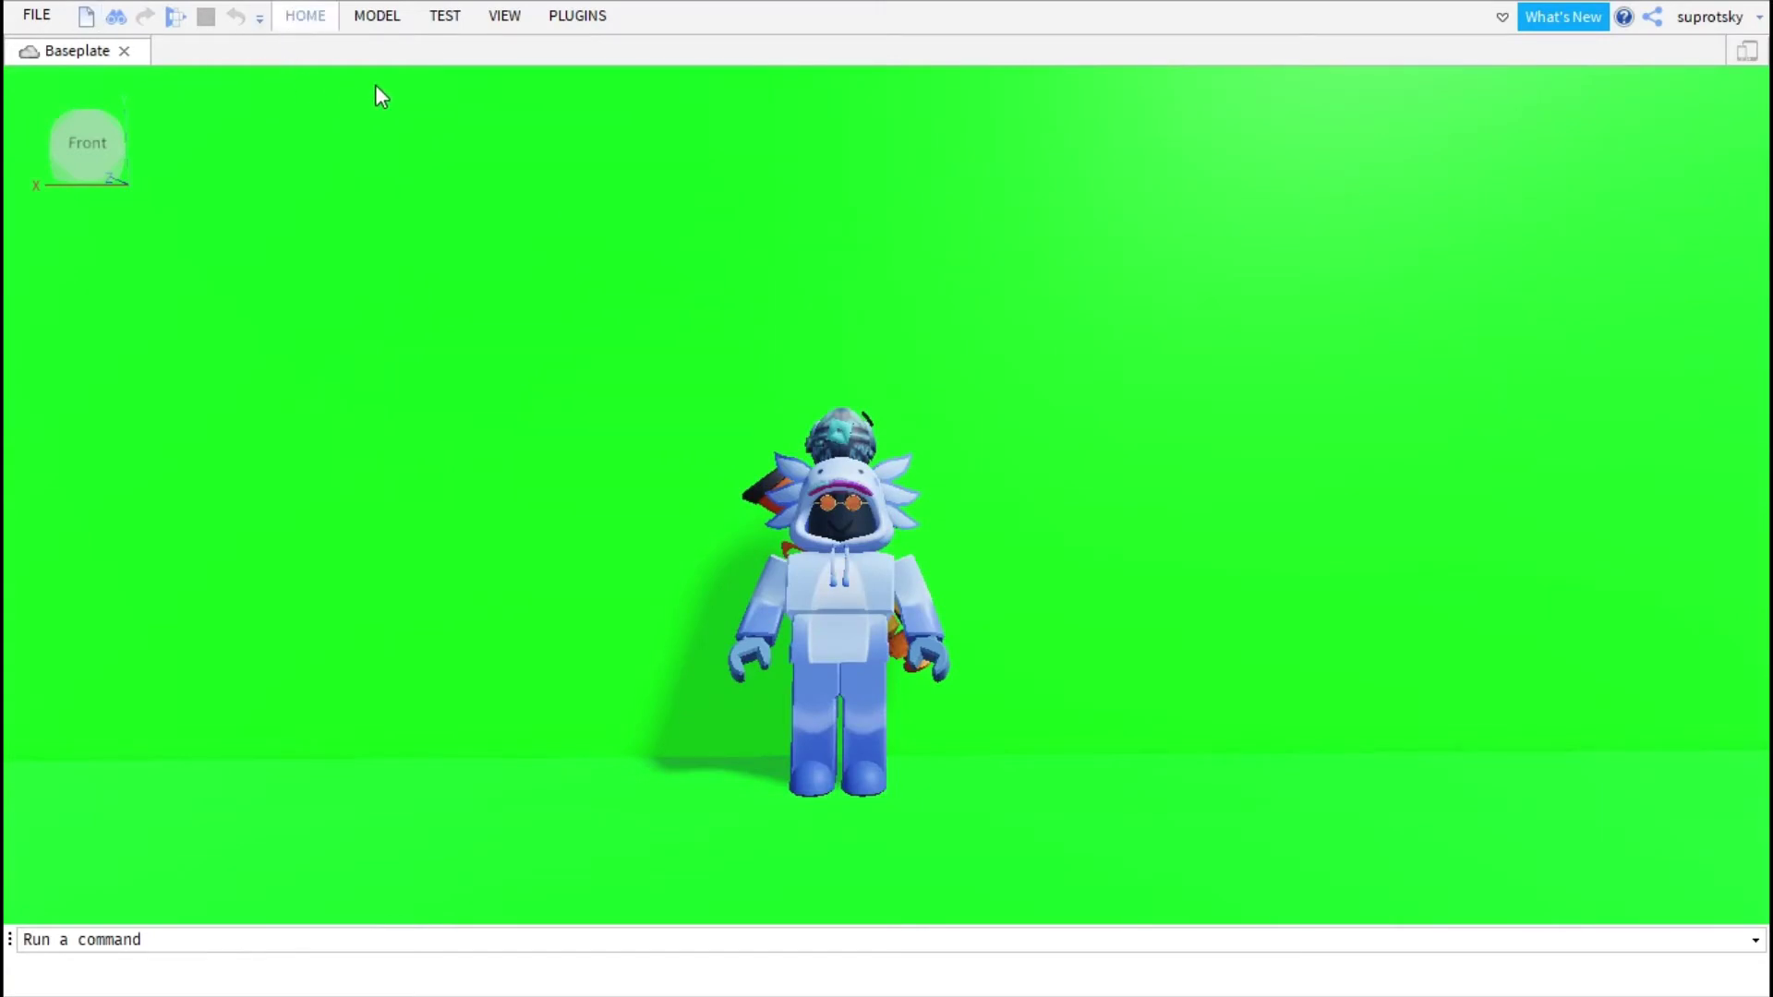
scroll(906, 507, "up", 3)
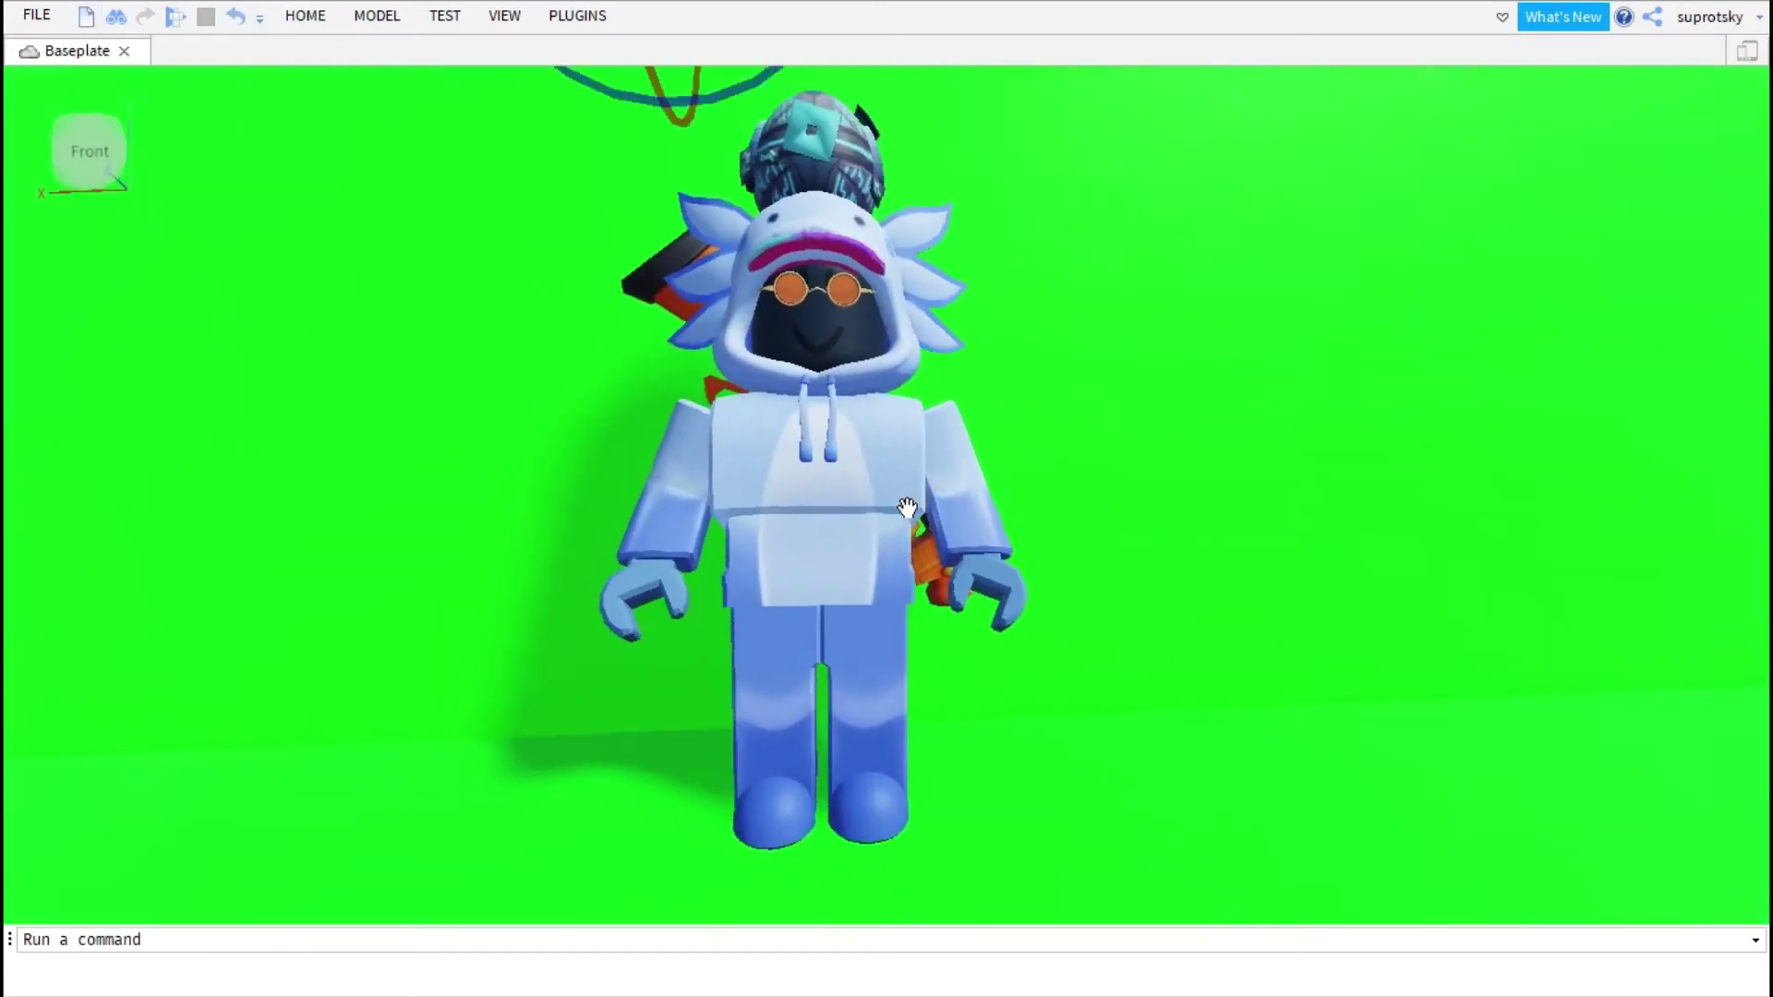
scroll(906, 507, "down", 3)
left_click(950, 522)
scroll(969, 540, "up", 2)
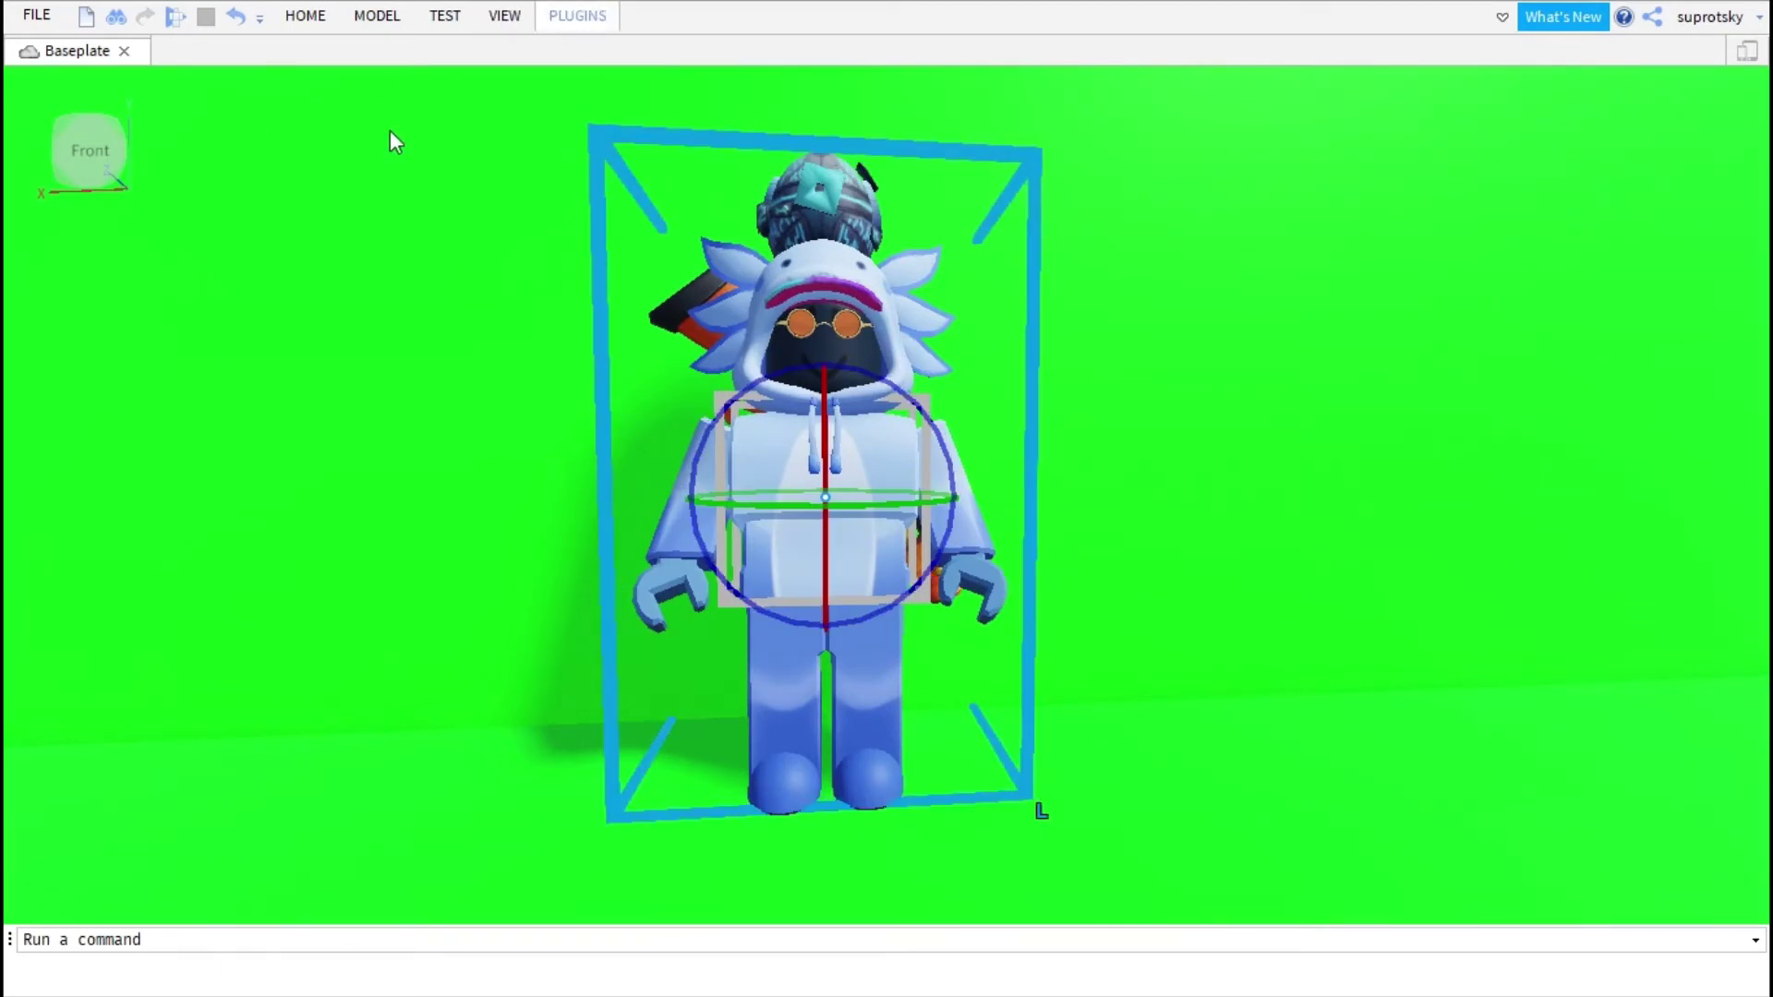
left_click(1158, 79)
Step: Rotate the character's left arm upward so the hand is raised beside the head
scroll(927, 327, "up", 4)
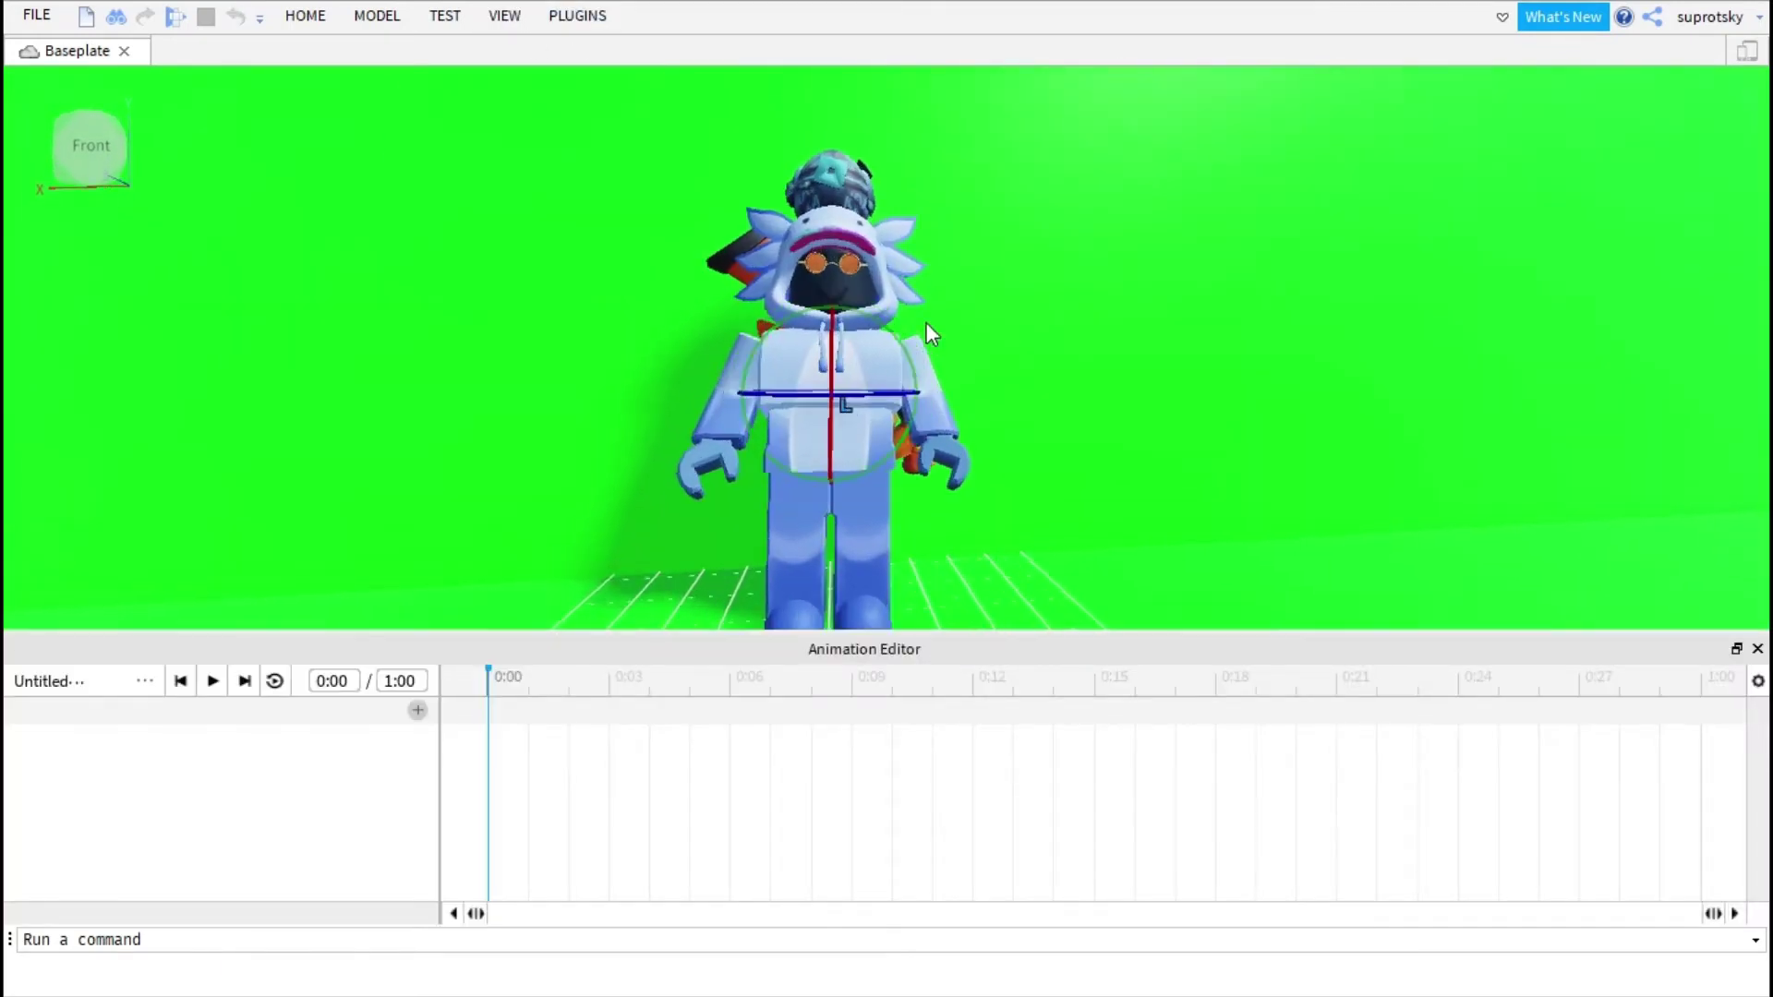
left_click(1027, 461)
key("d")
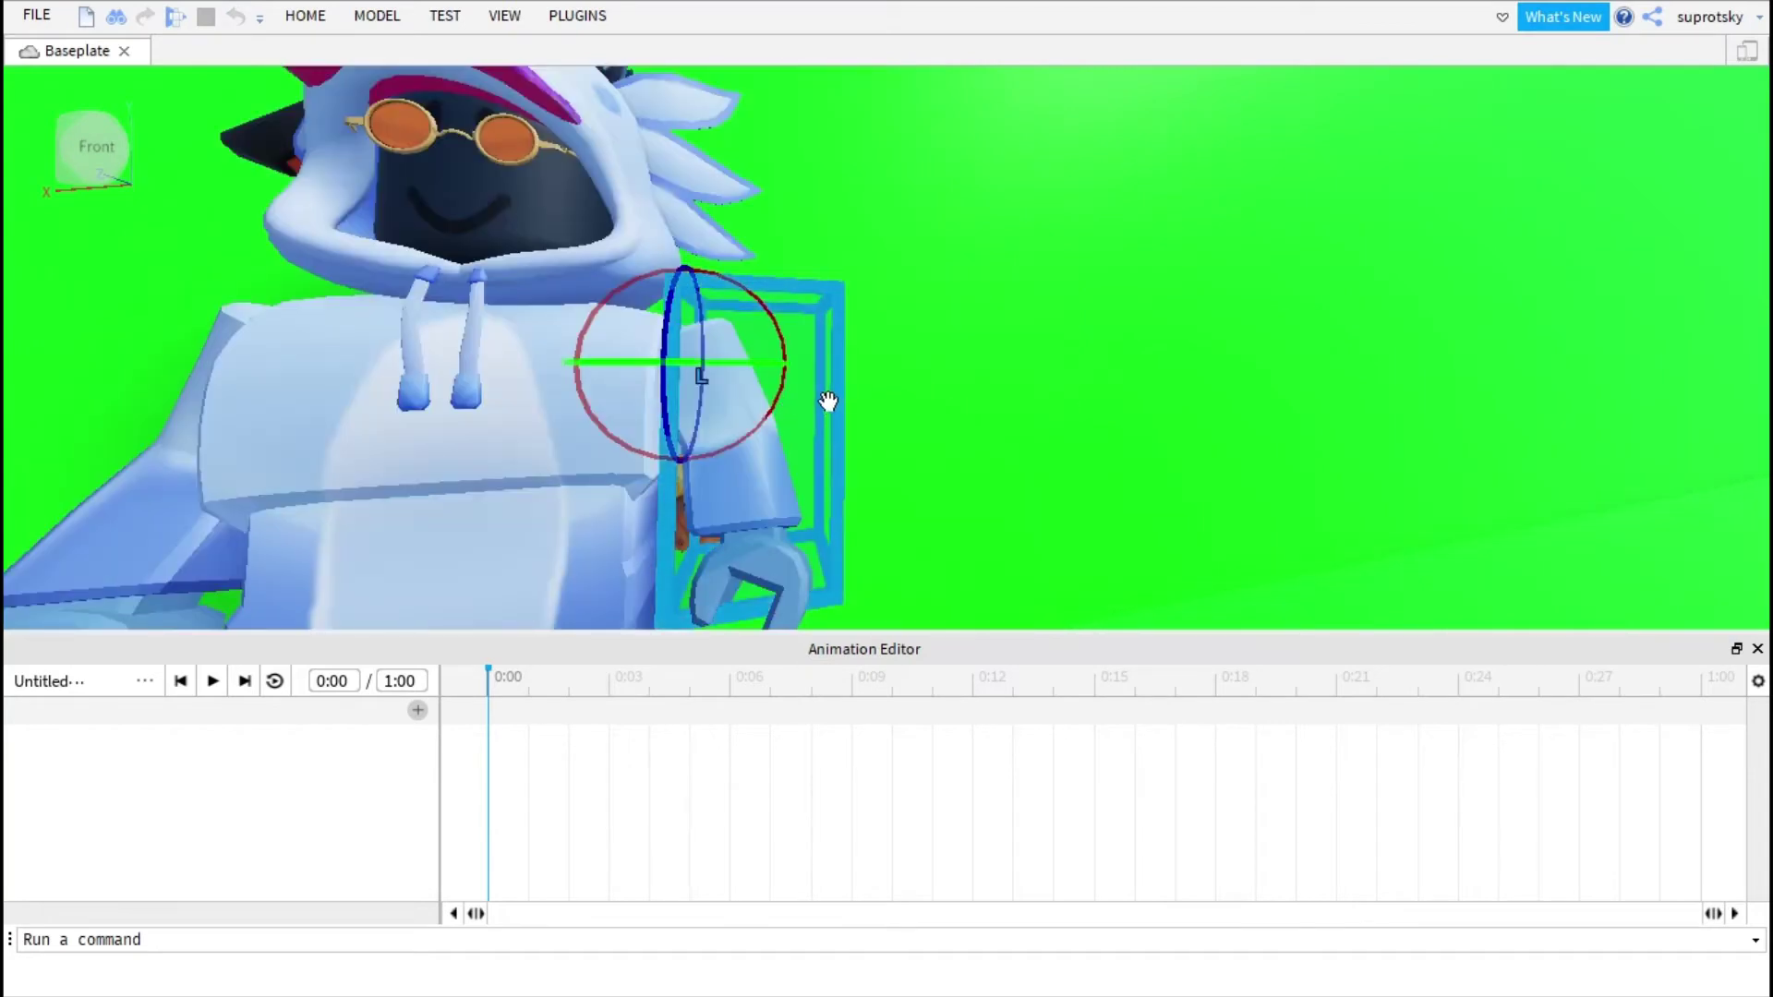
left_click_drag(786, 359, 602, 207)
scroll(665, 296, "down", 8)
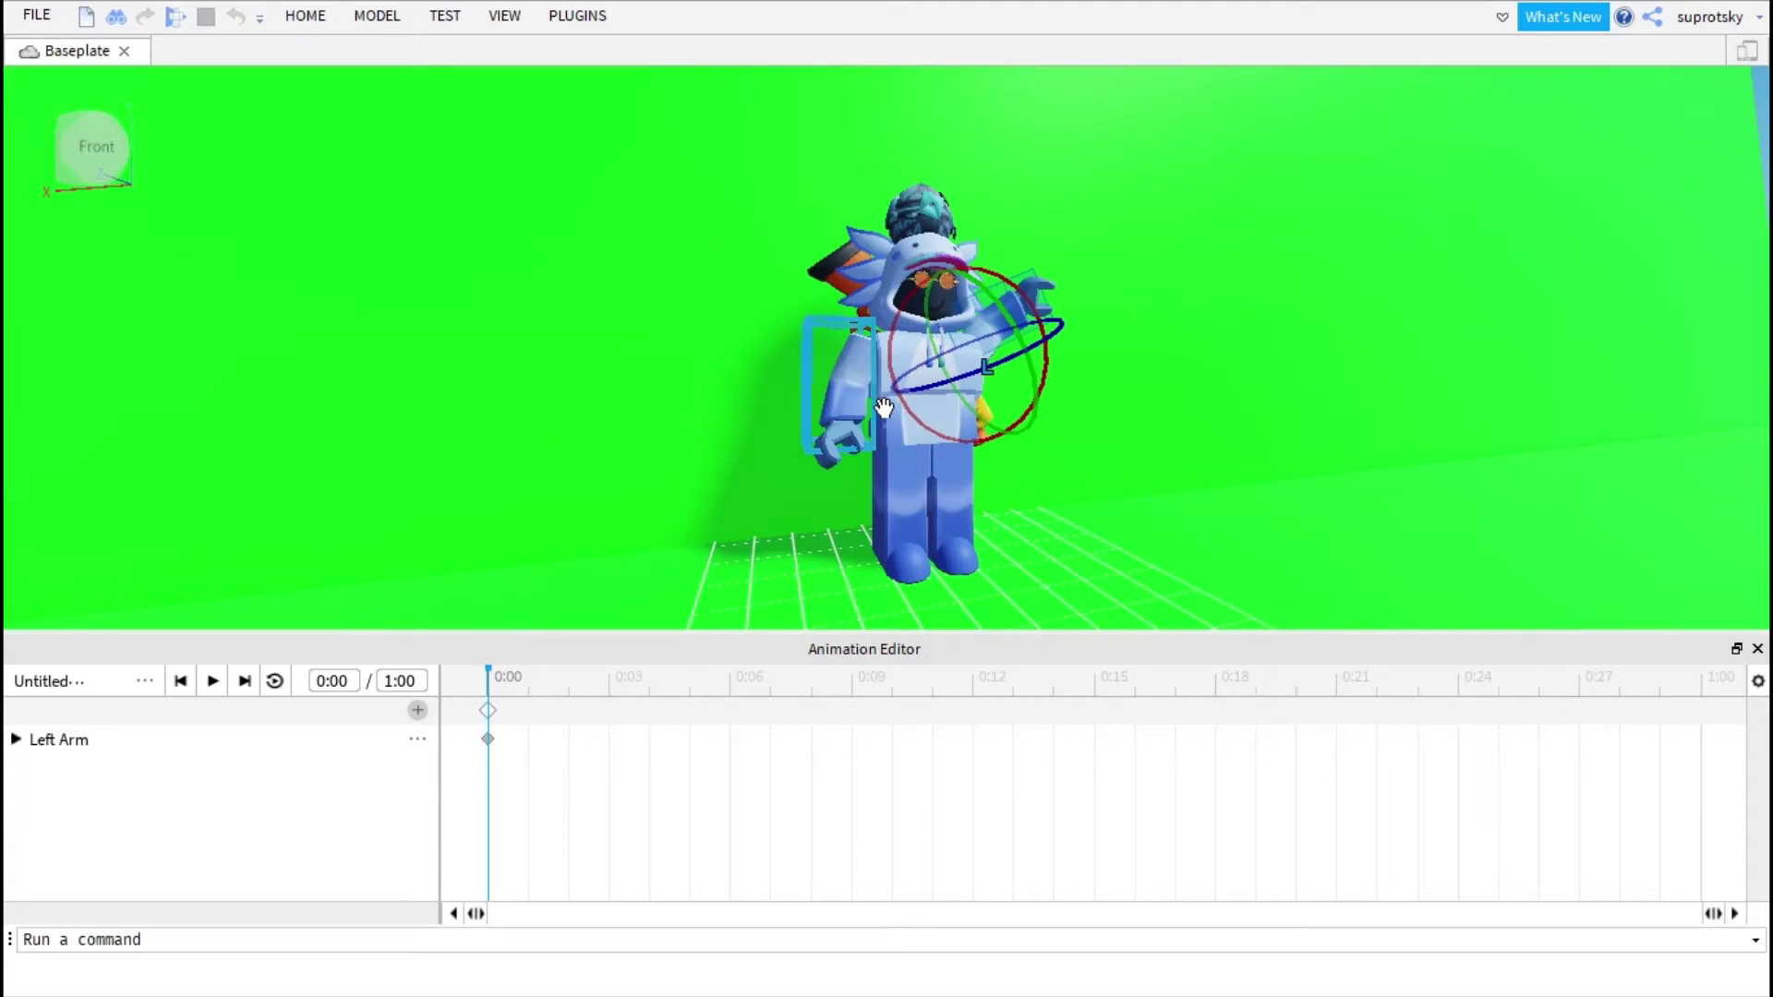
Step: Rotate the character's right arm upward to match the raised left arm
left_click(884, 407)
left_click_drag(925, 300, 903, 485)
key("d")
right_click(934, 418)
Step: Tilt the character's head backward so it looks up between the raised arms
left_click(914, 420)
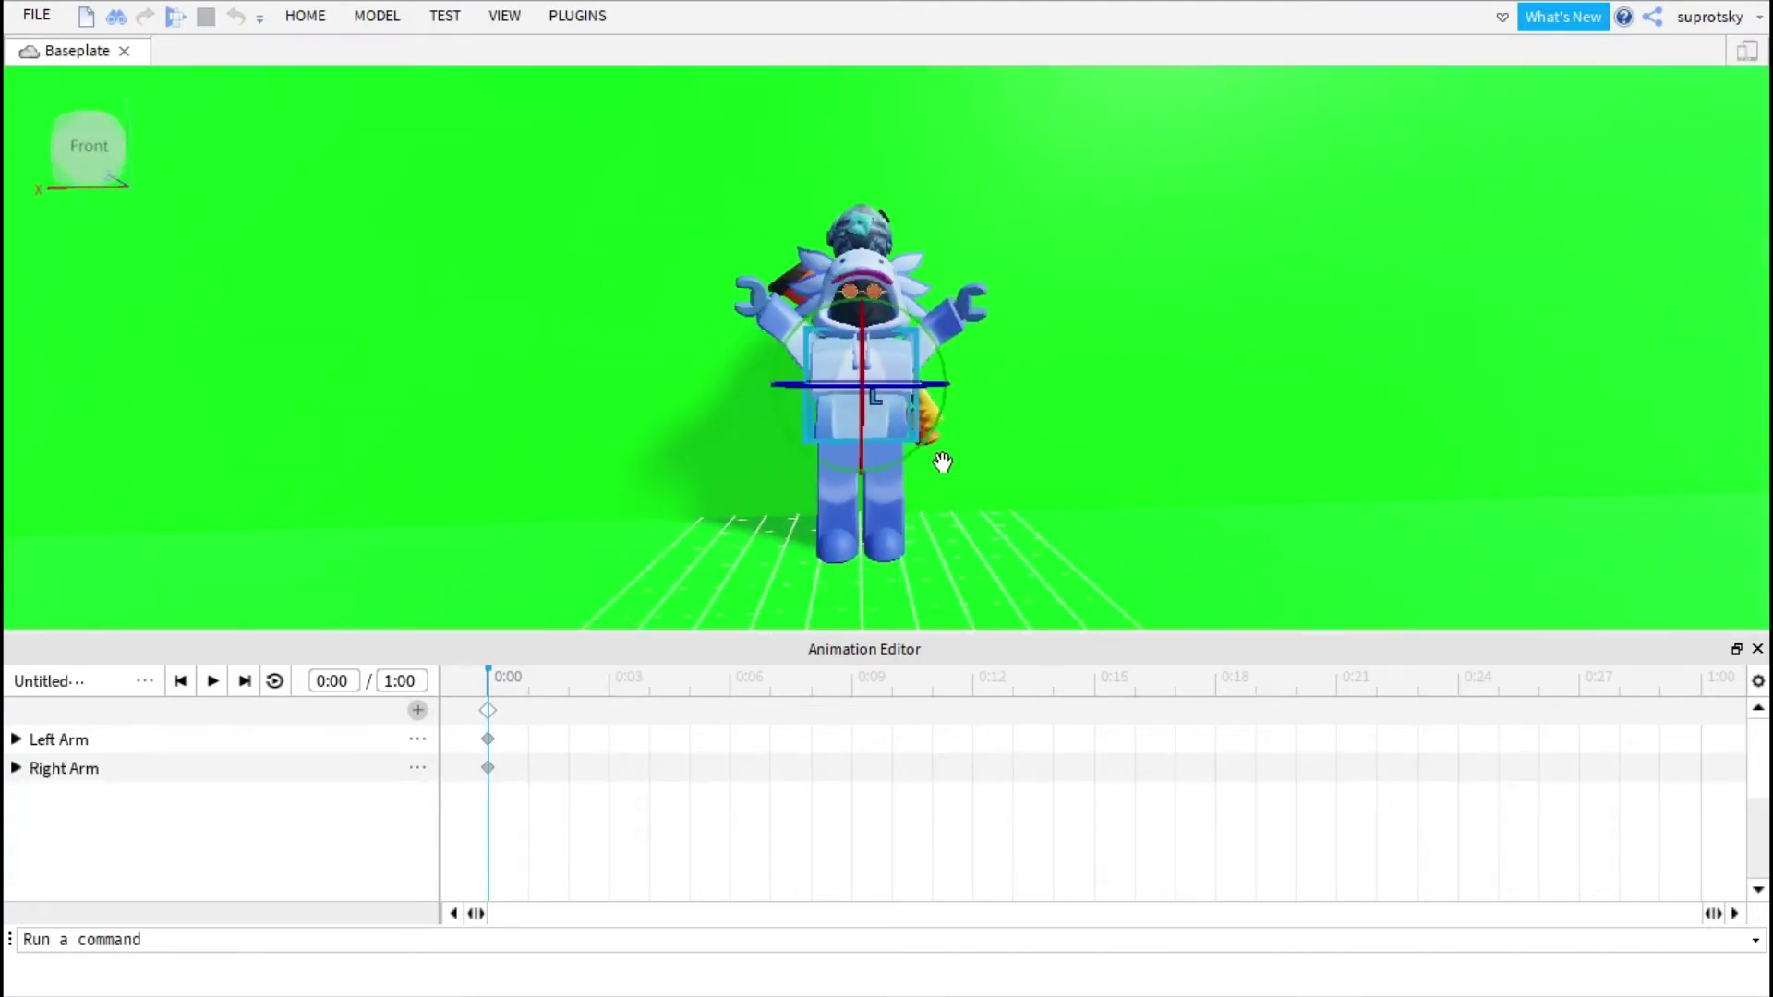
left_click(926, 423)
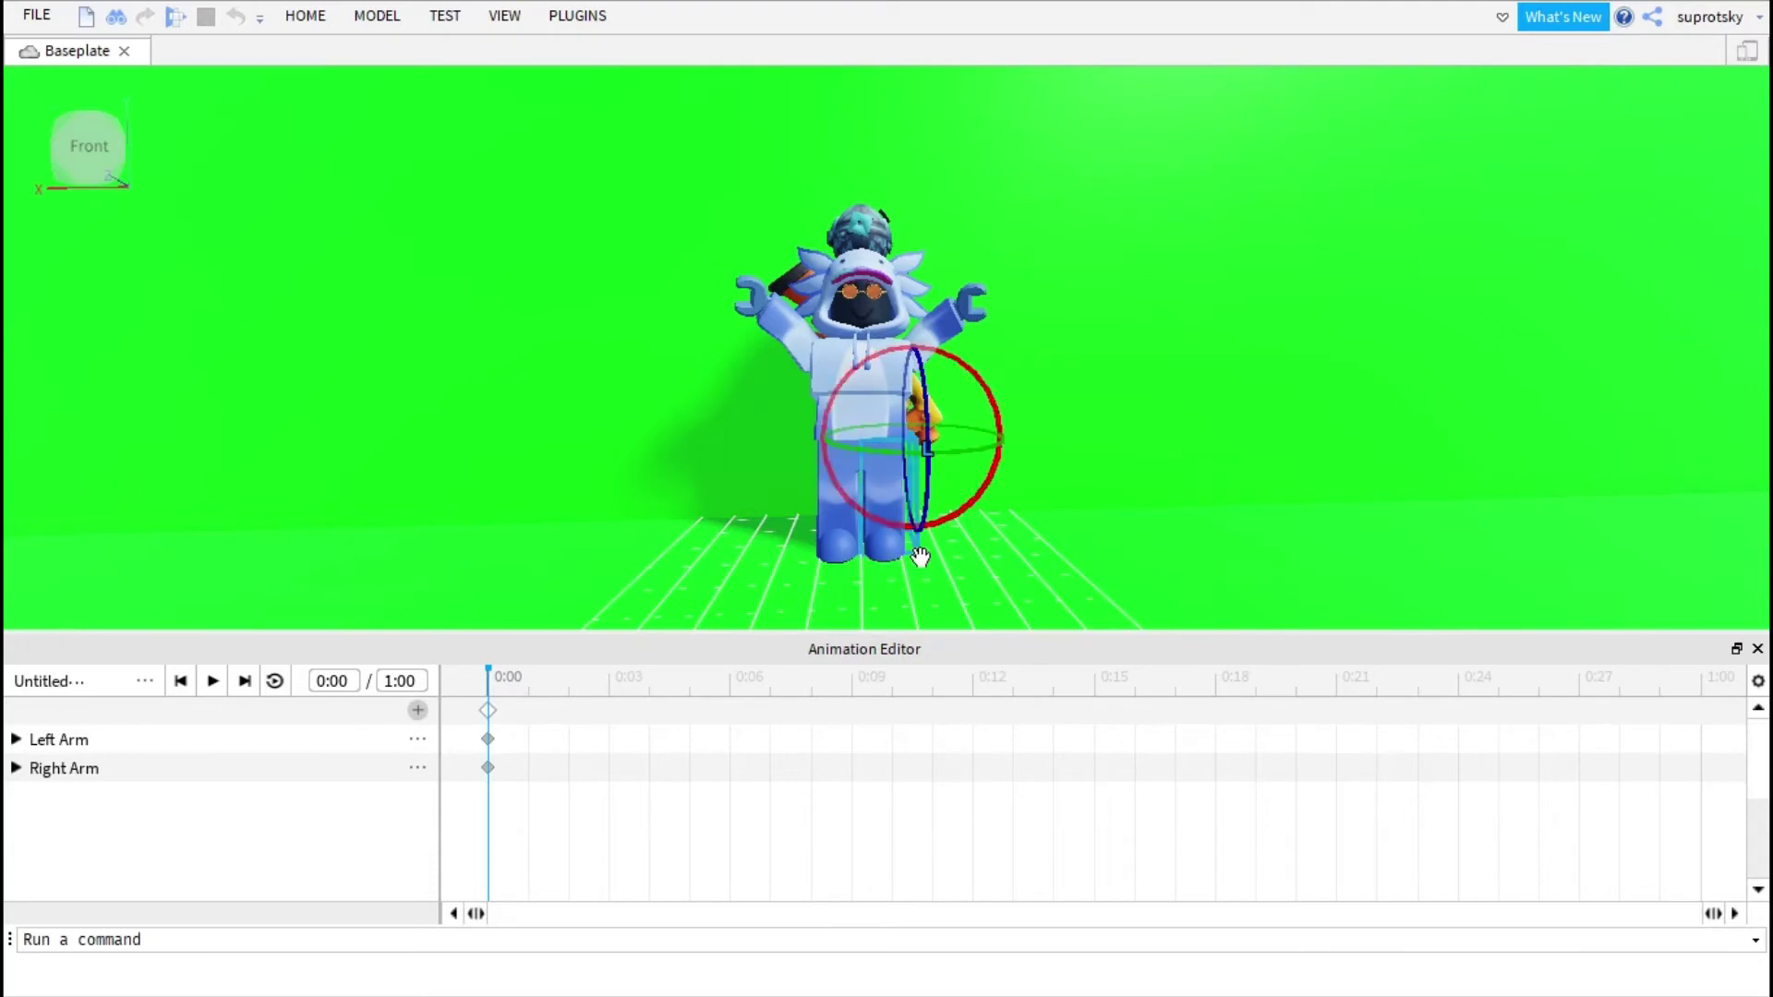
left_click(839, 499)
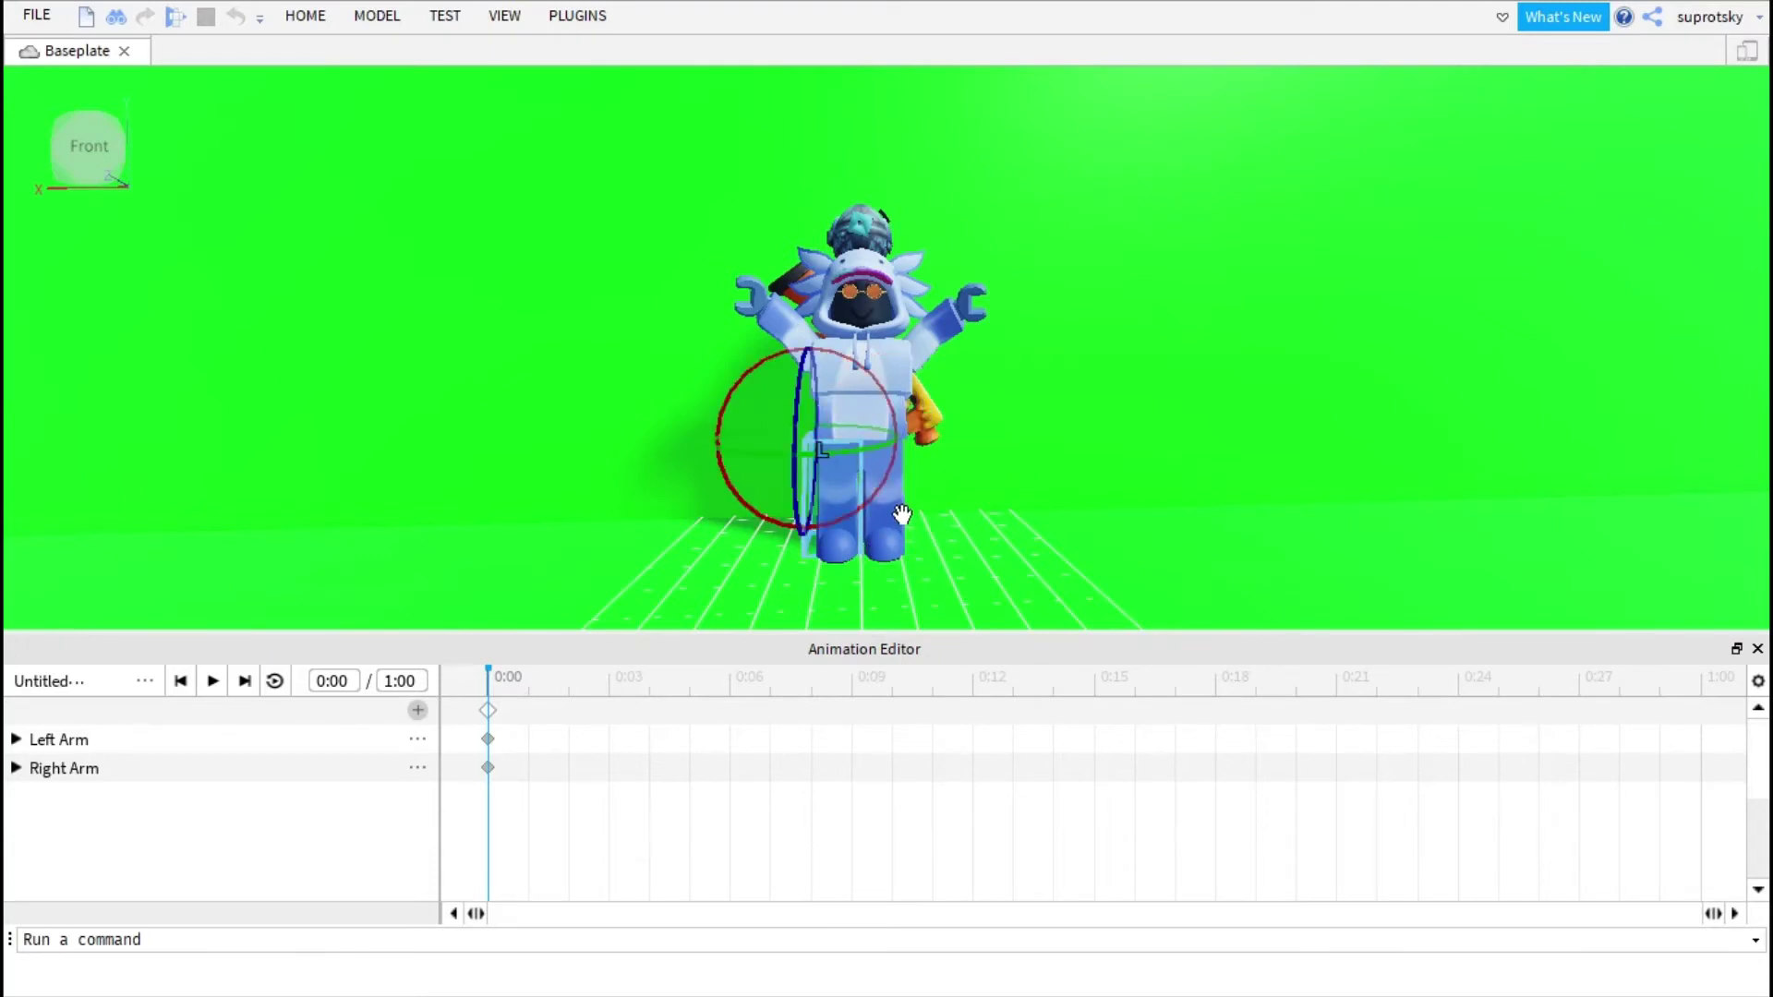
left_click(883, 317)
scroll(859, 294, "up", 4)
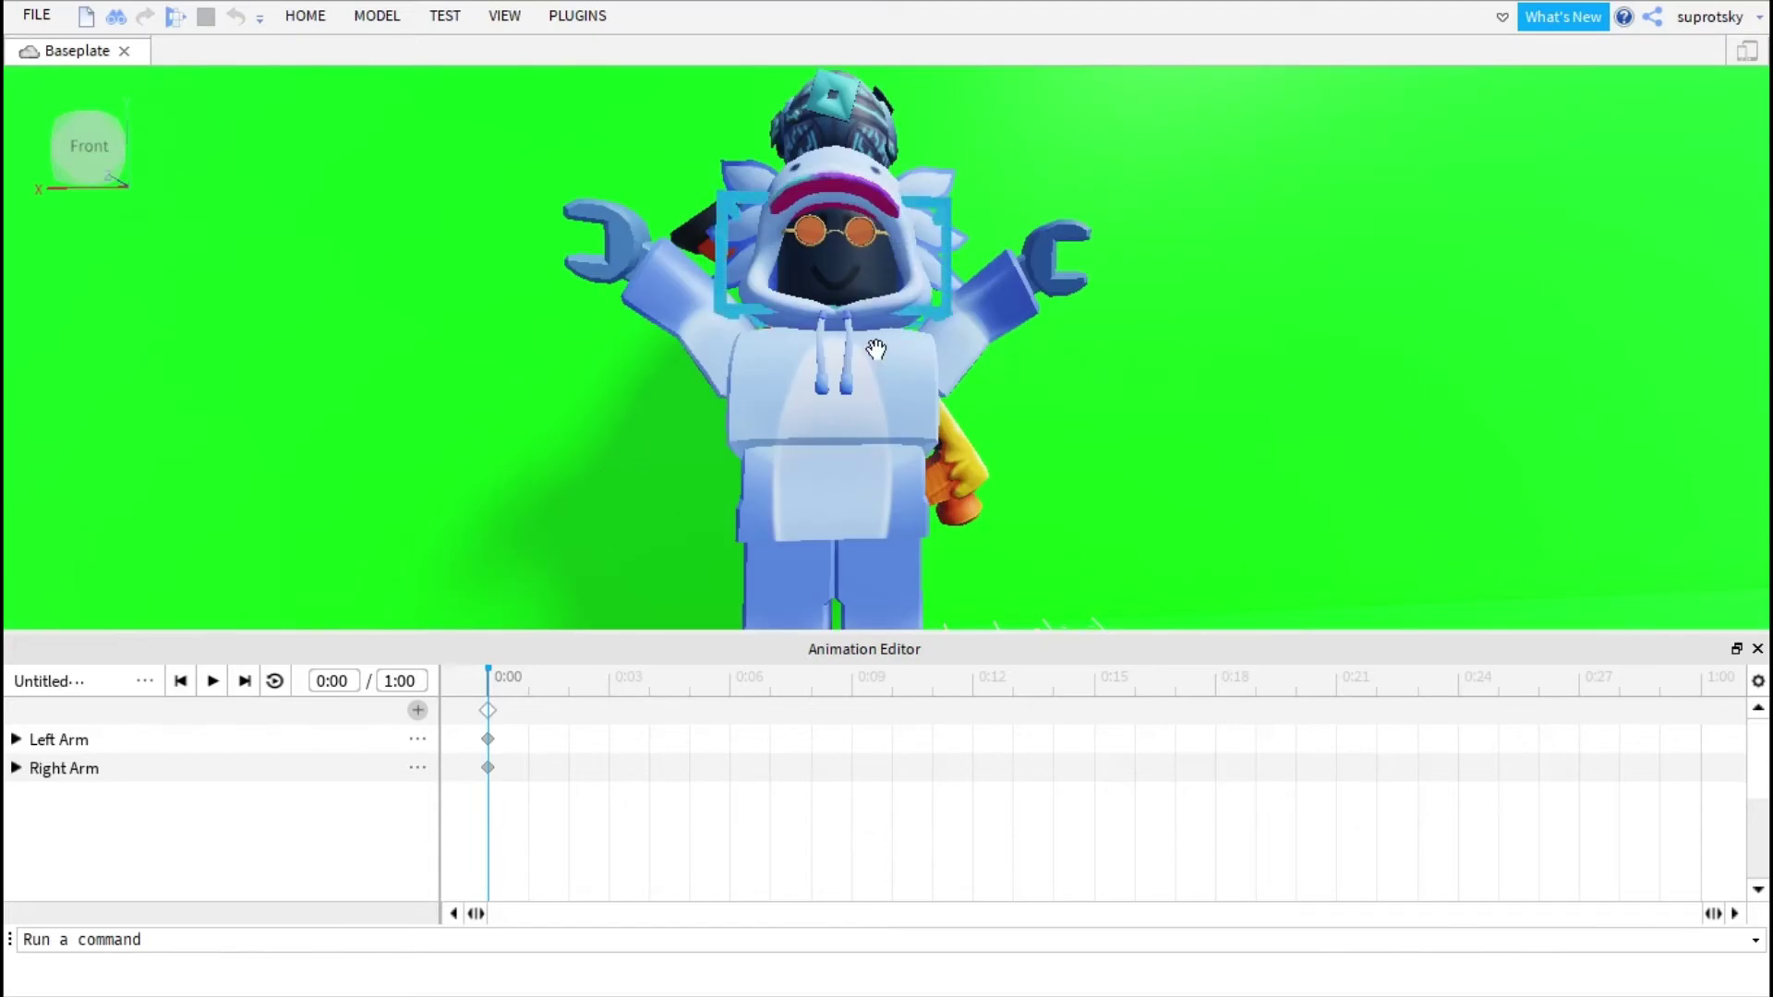
left_click(858, 265)
left_click_drag(857, 261, 847, 270)
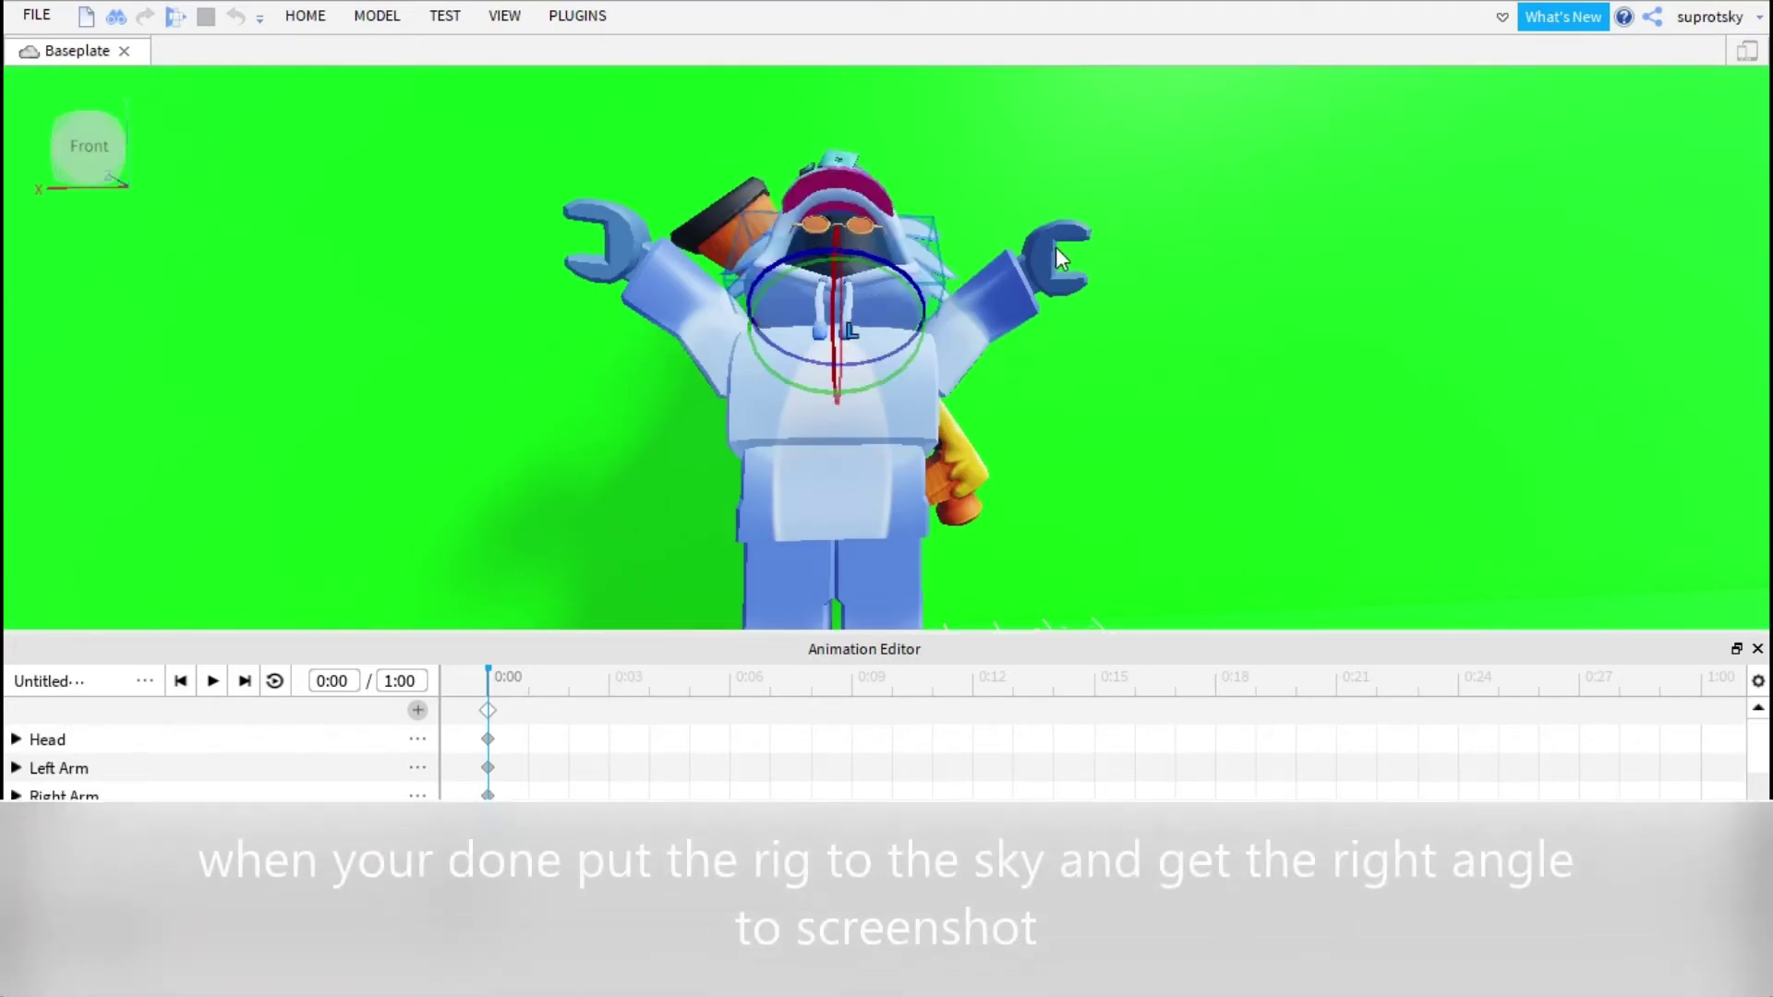
Step: Move the torso straight up so the whole posed rig floats high above the green floor
scroll(1062, 340, "down", 5)
left_click(1062, 340)
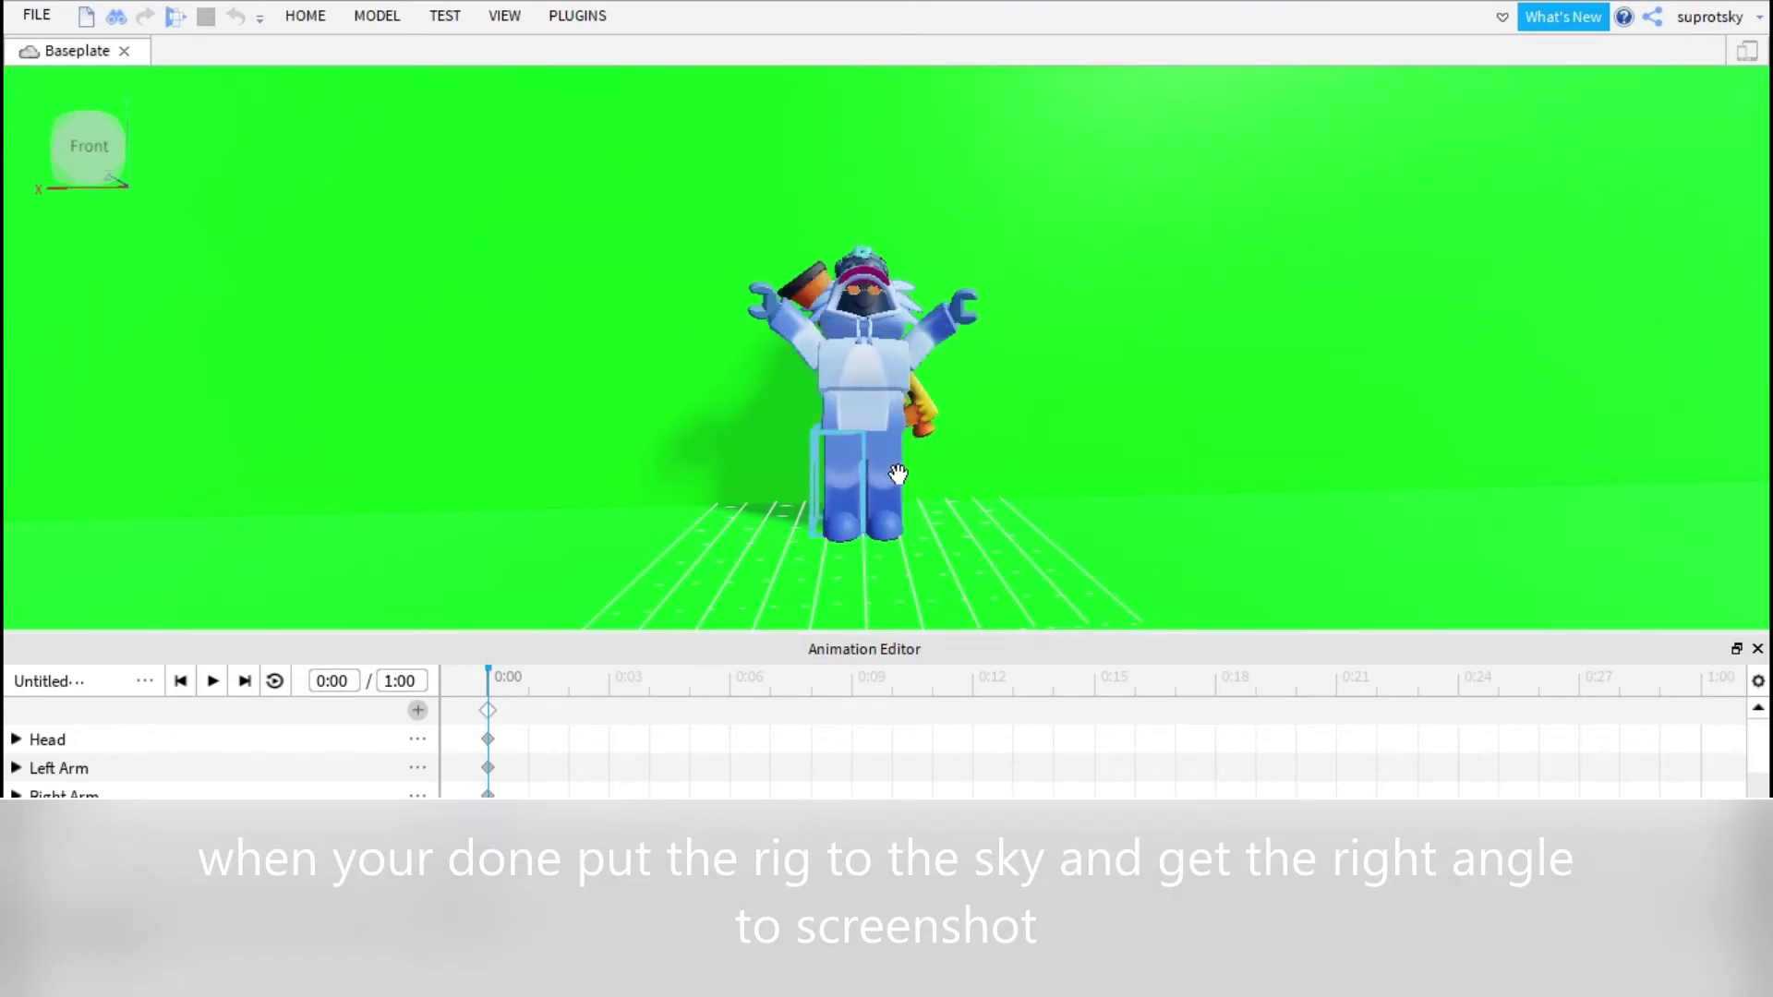
left_click(894, 421)
key("r")
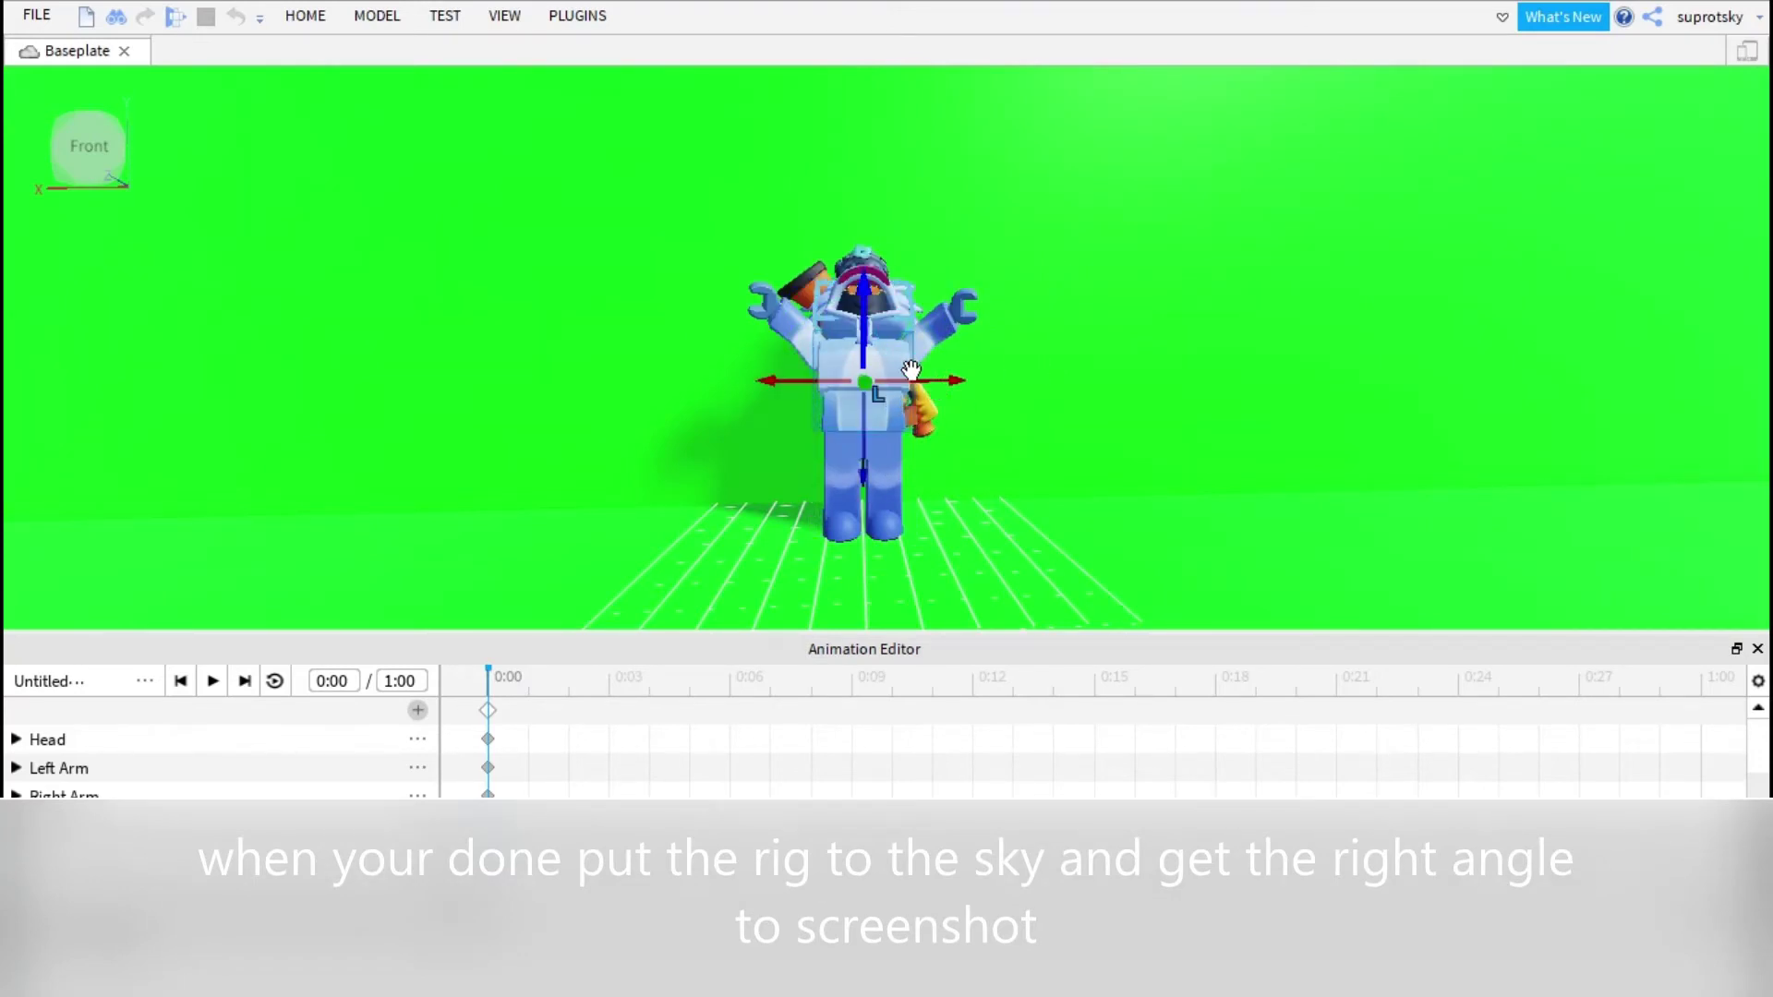
left_click_drag(882, 342, 889, 172)
key("q")
key("e")
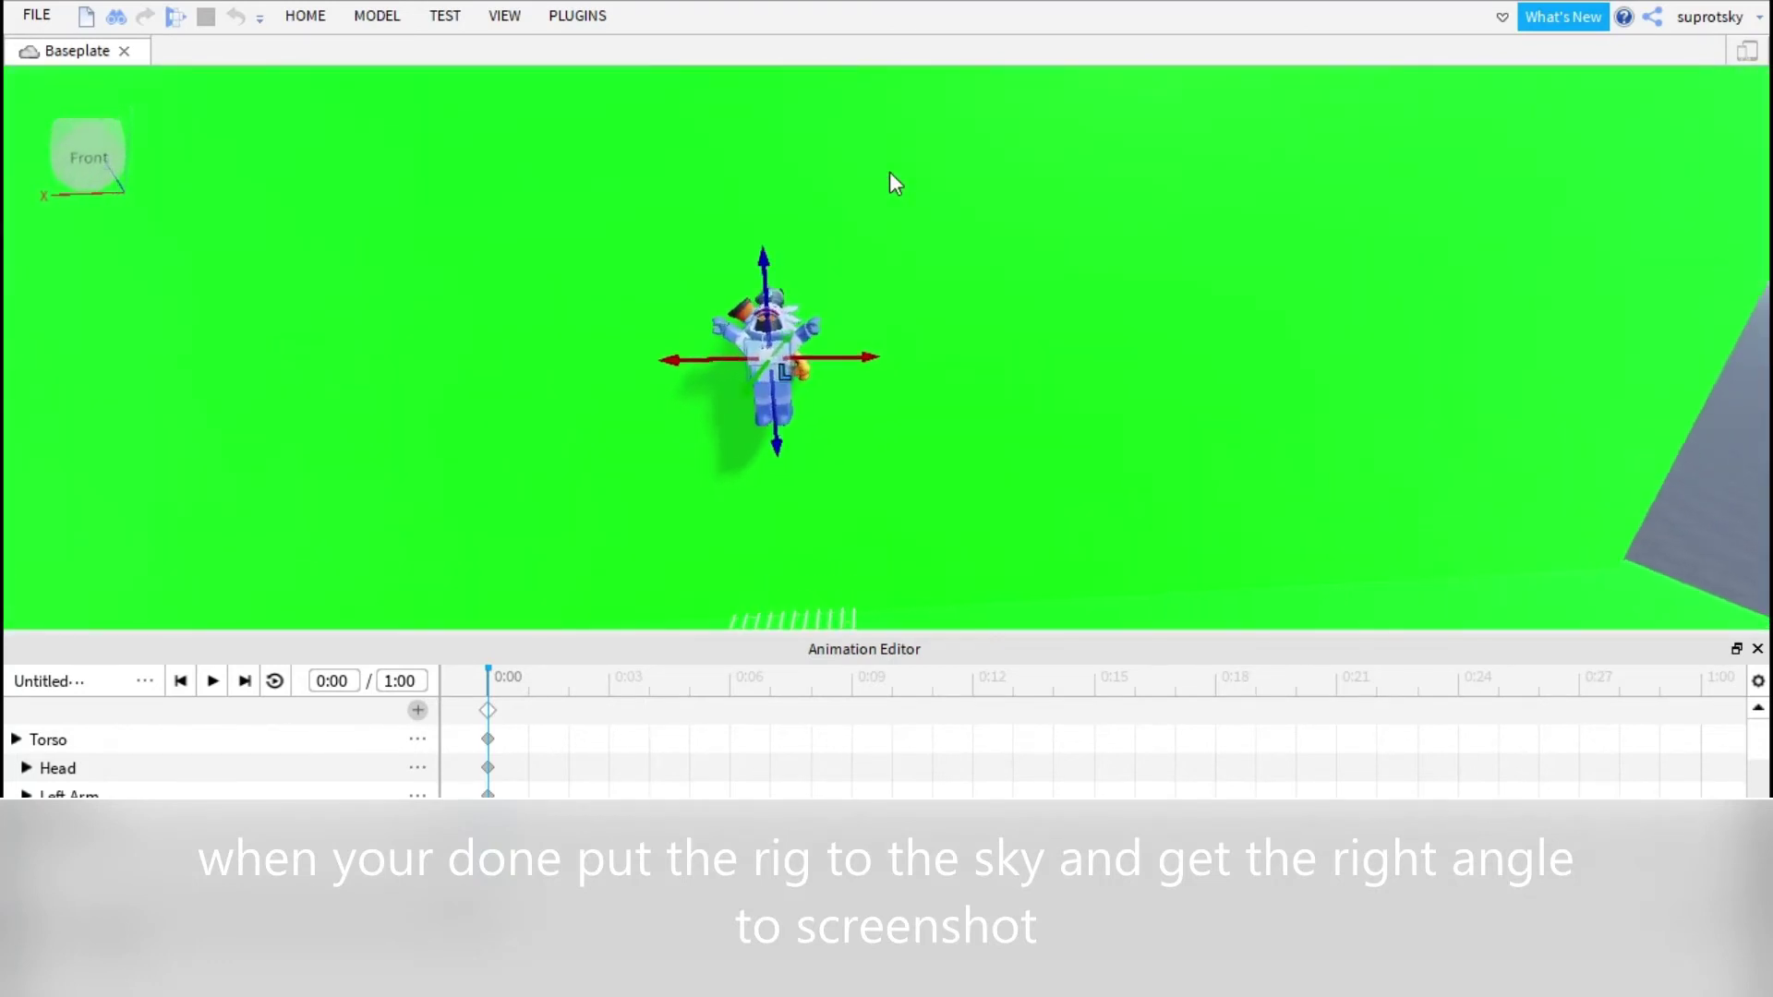
Step: Deselect the rig and frame the full posed character from the front against plain green for a screenshot
key("w")
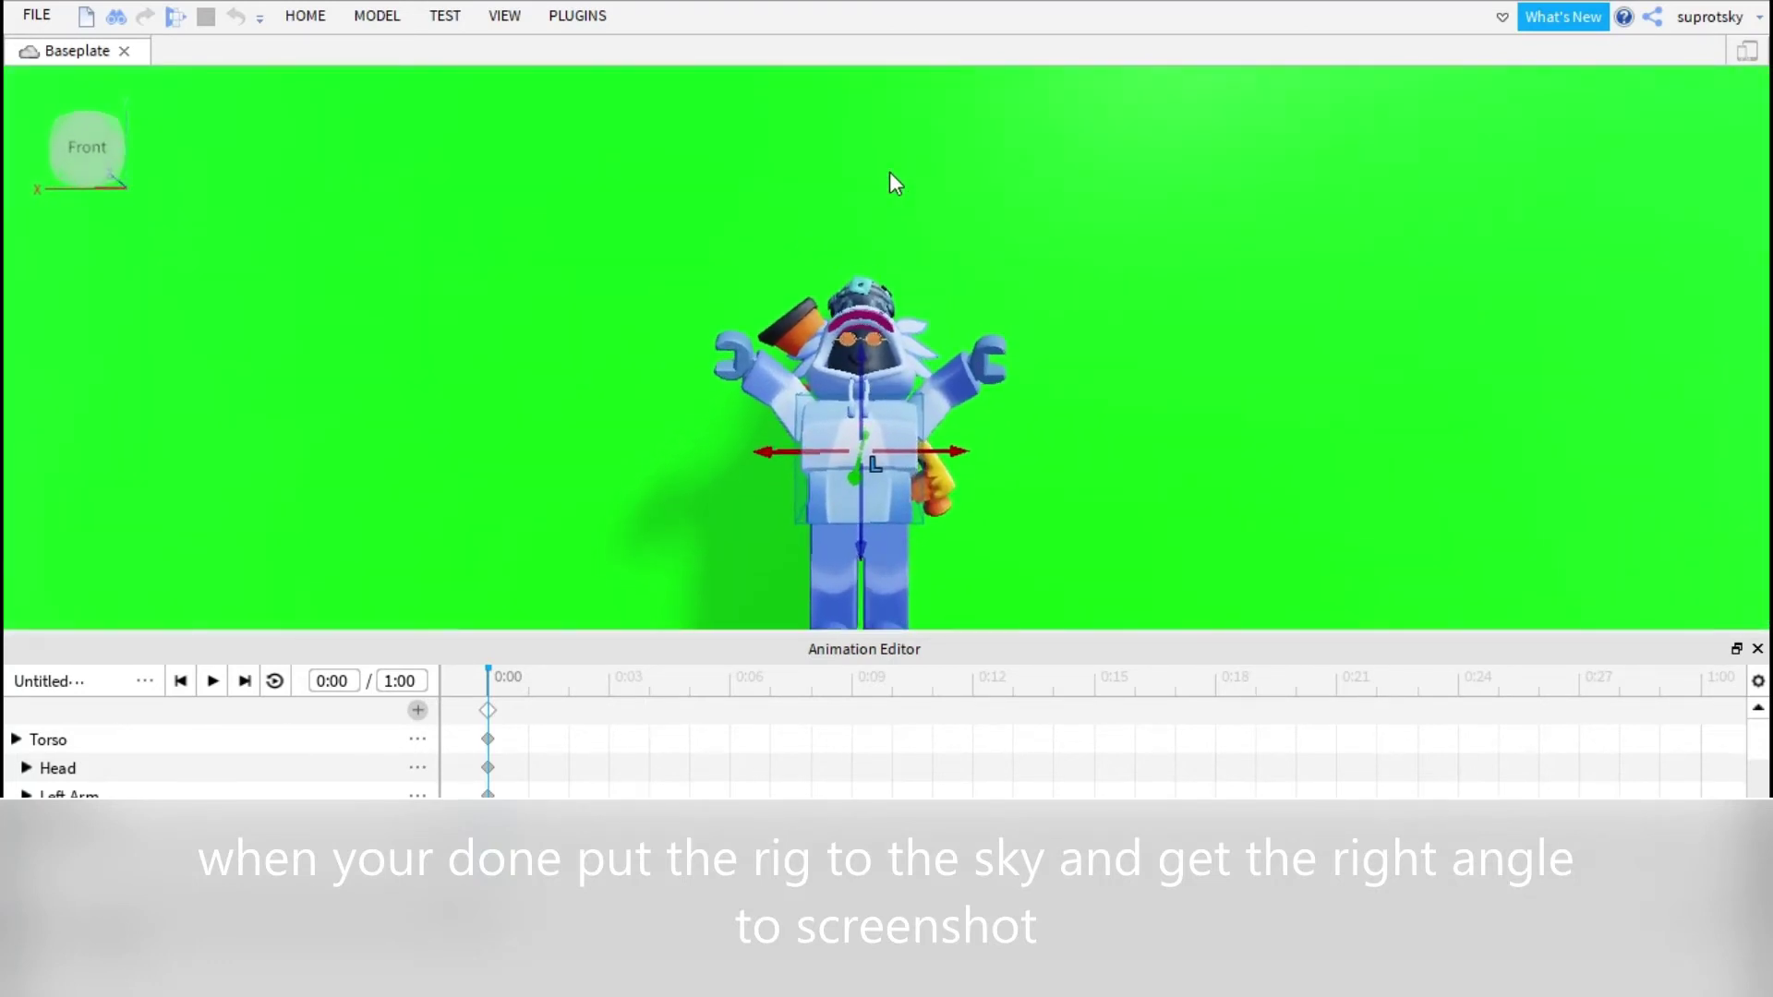
key("s")
key("w")
key("s")
key("w")
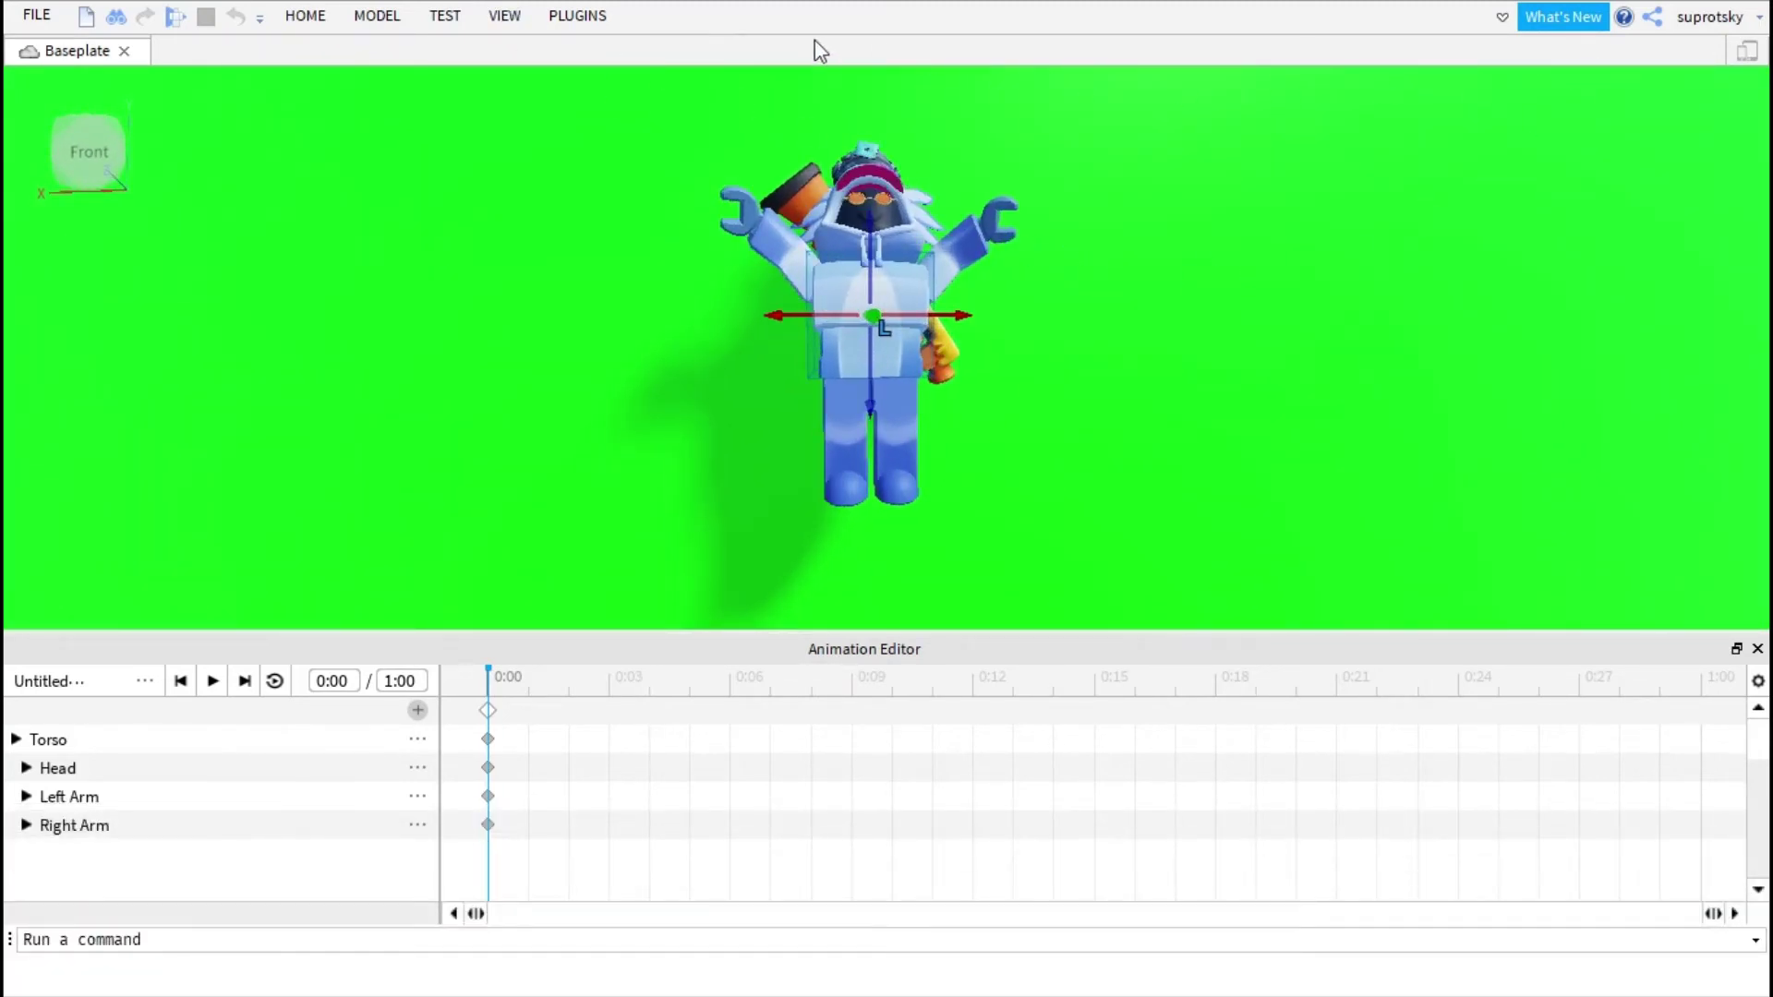
left_click(854, 237)
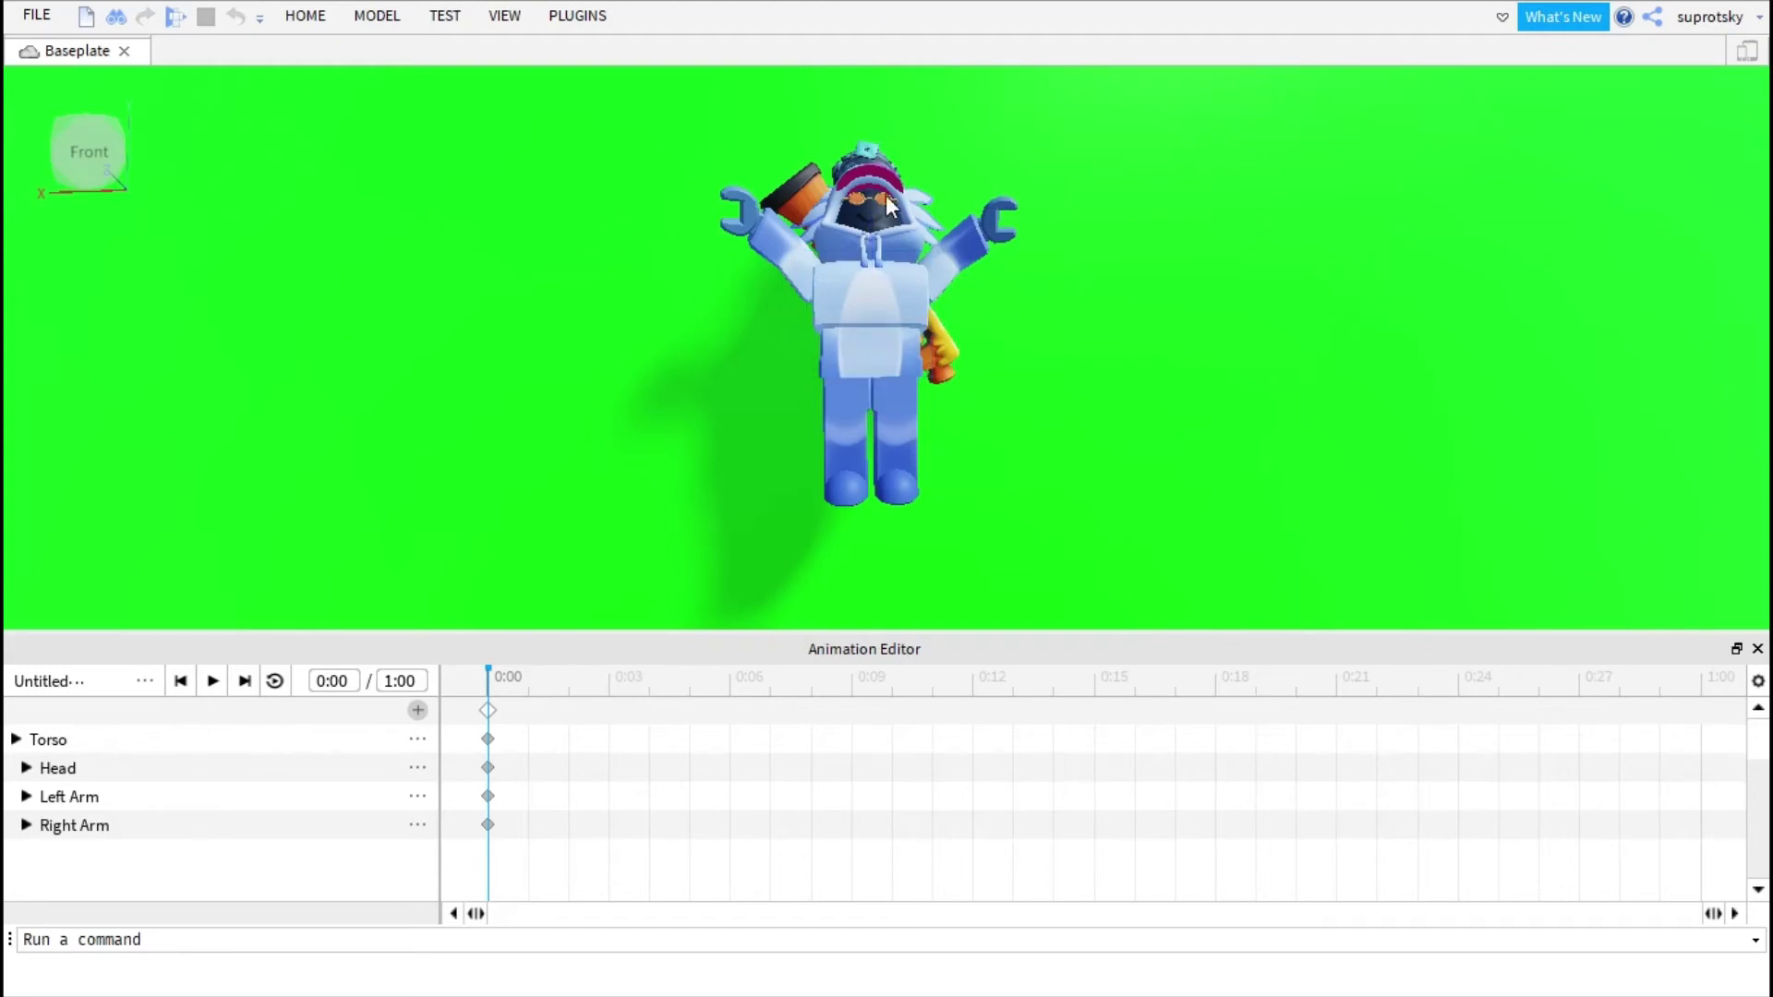
left_click_drag(880, 180, 886, 137)
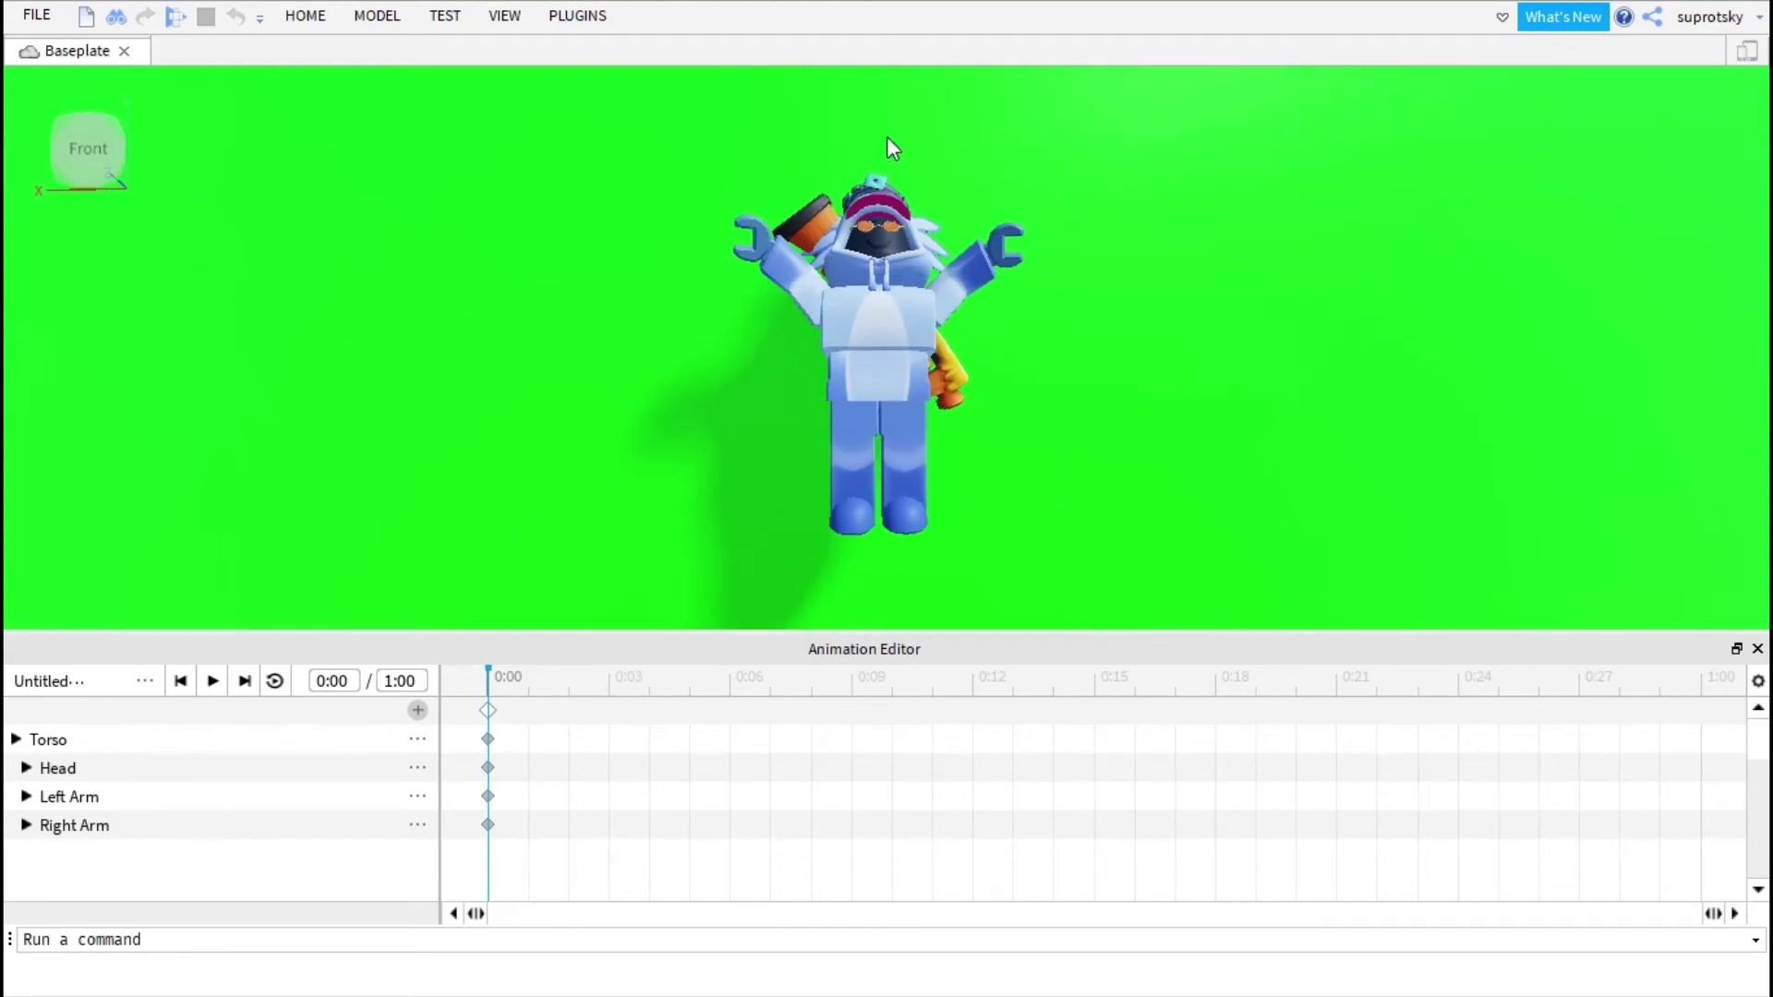
left_click(178, 88)
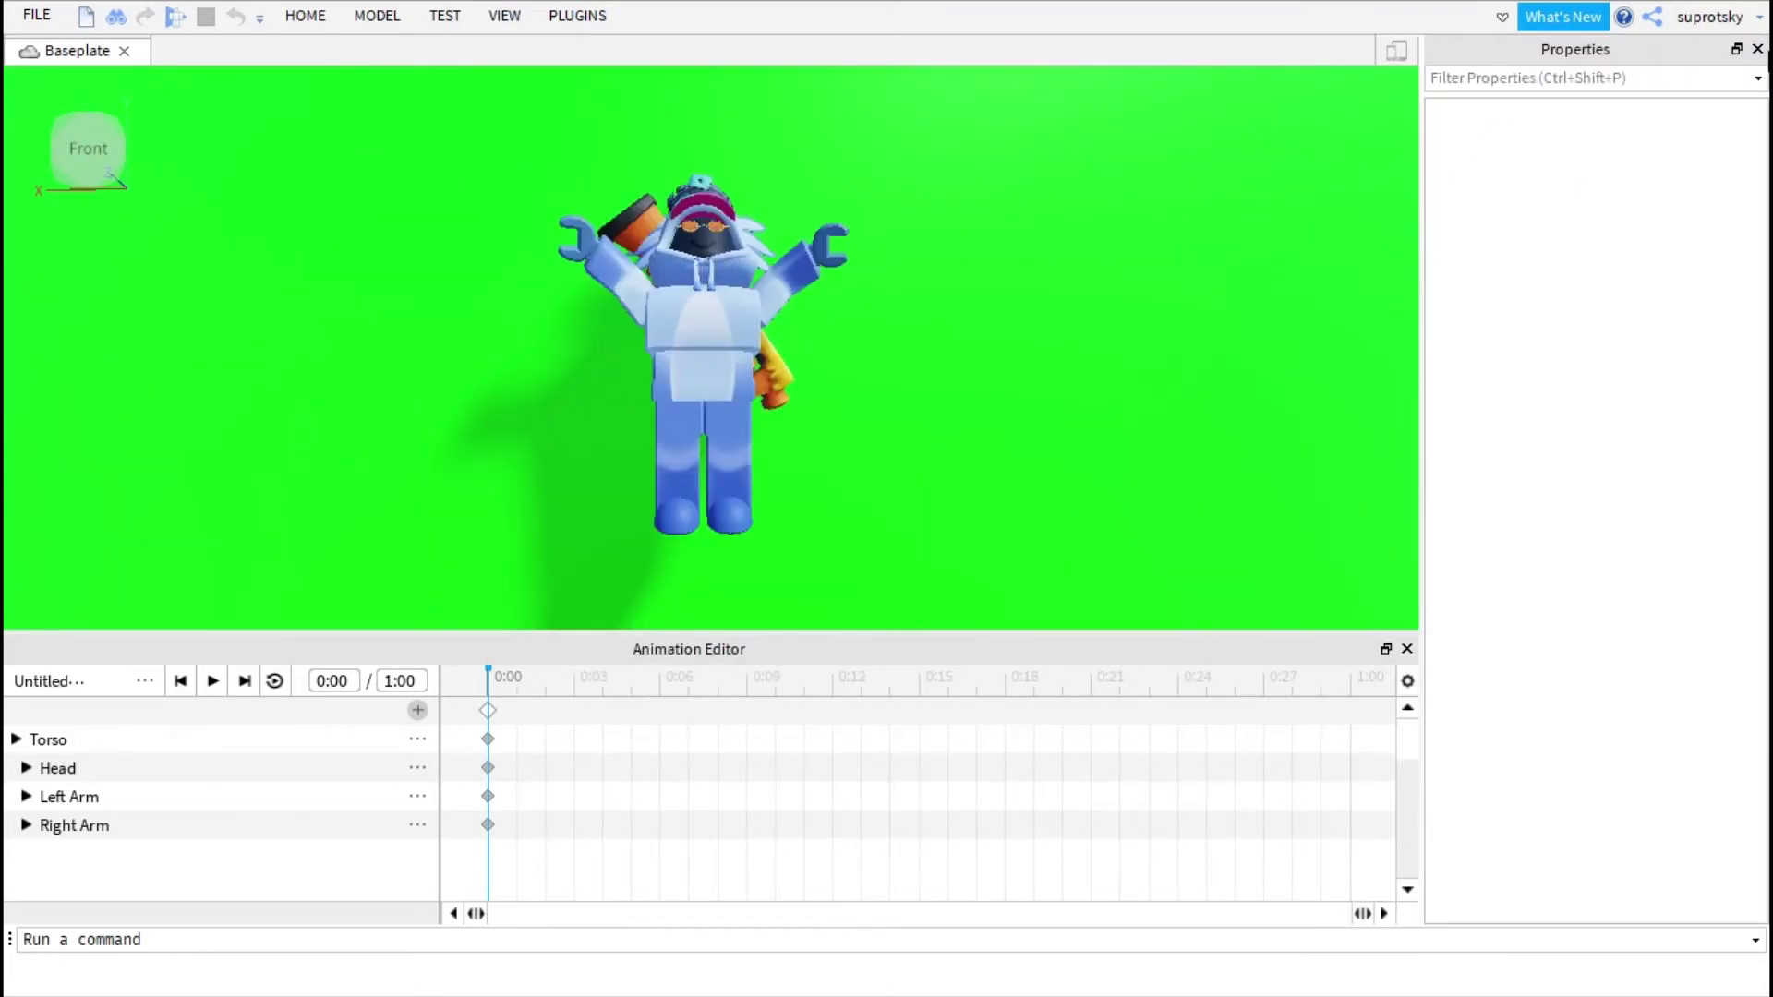
left_click(1757, 49)
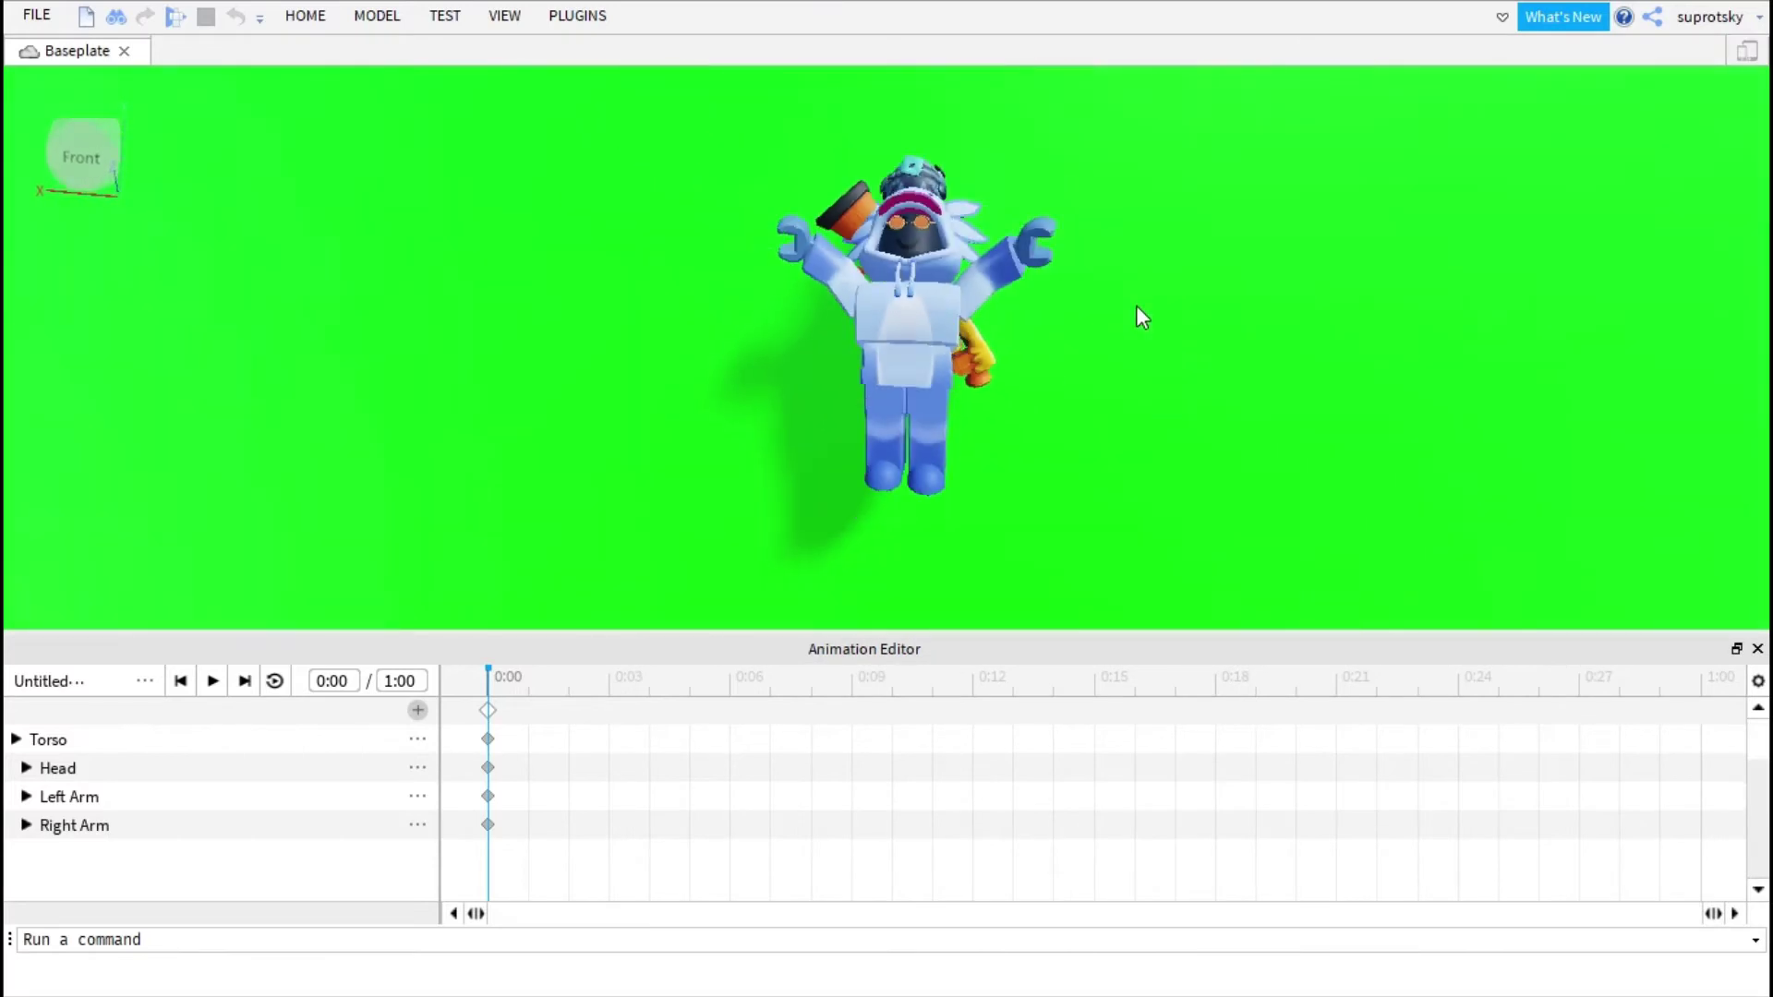
scroll(1136, 305, "up", 1)
scroll(1136, 305, "down", 1)
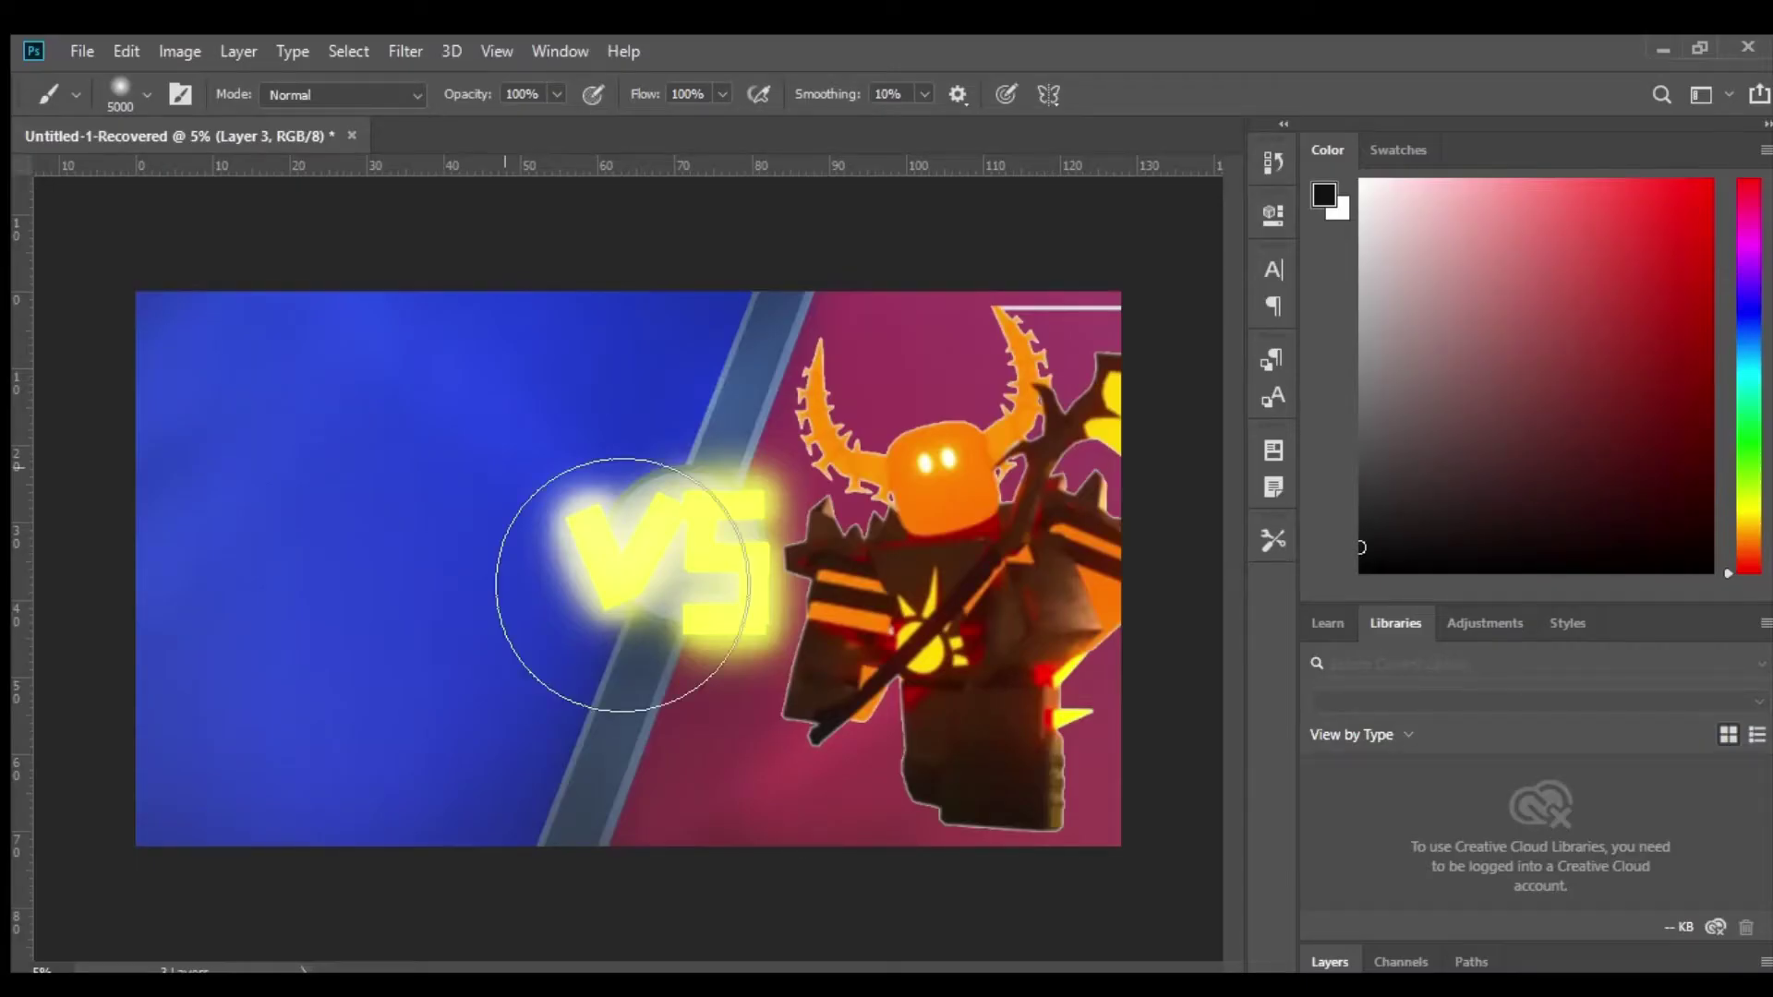
Step: Switch to Photoshop, create a blank white document and paste the green screen screenshot of the avatar into it
left_click_drag(514, 634, 795, 572)
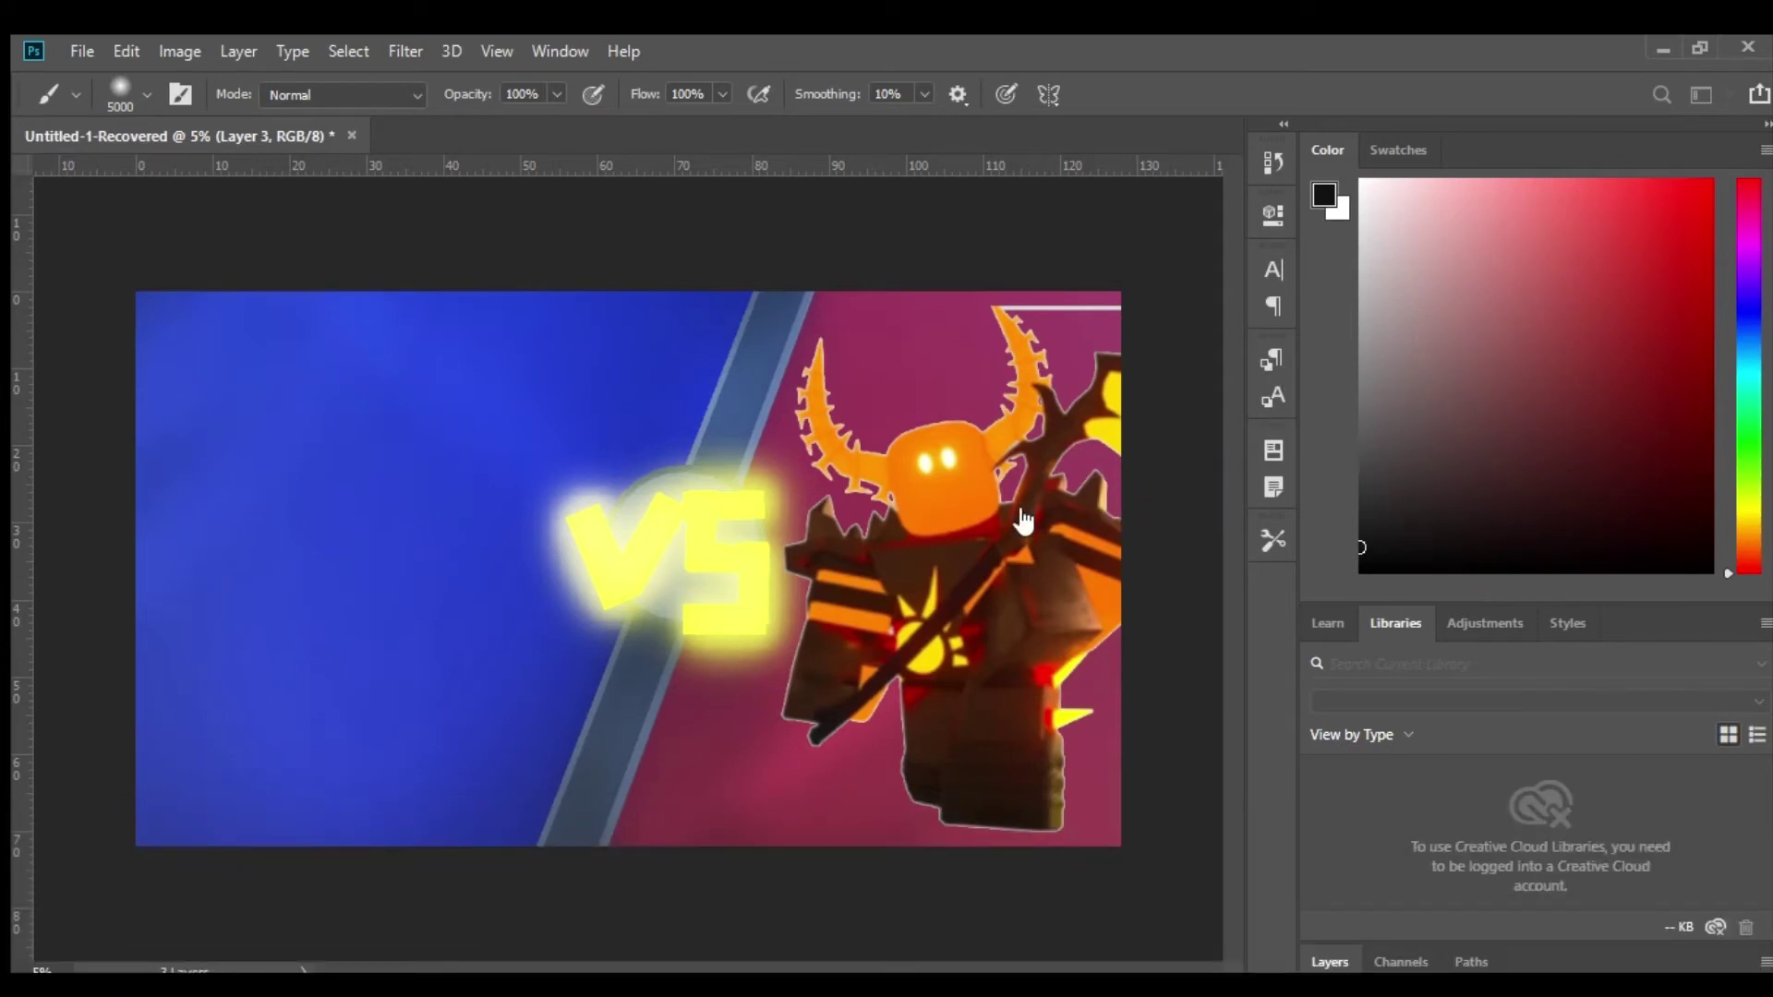
left_click(1407, 907)
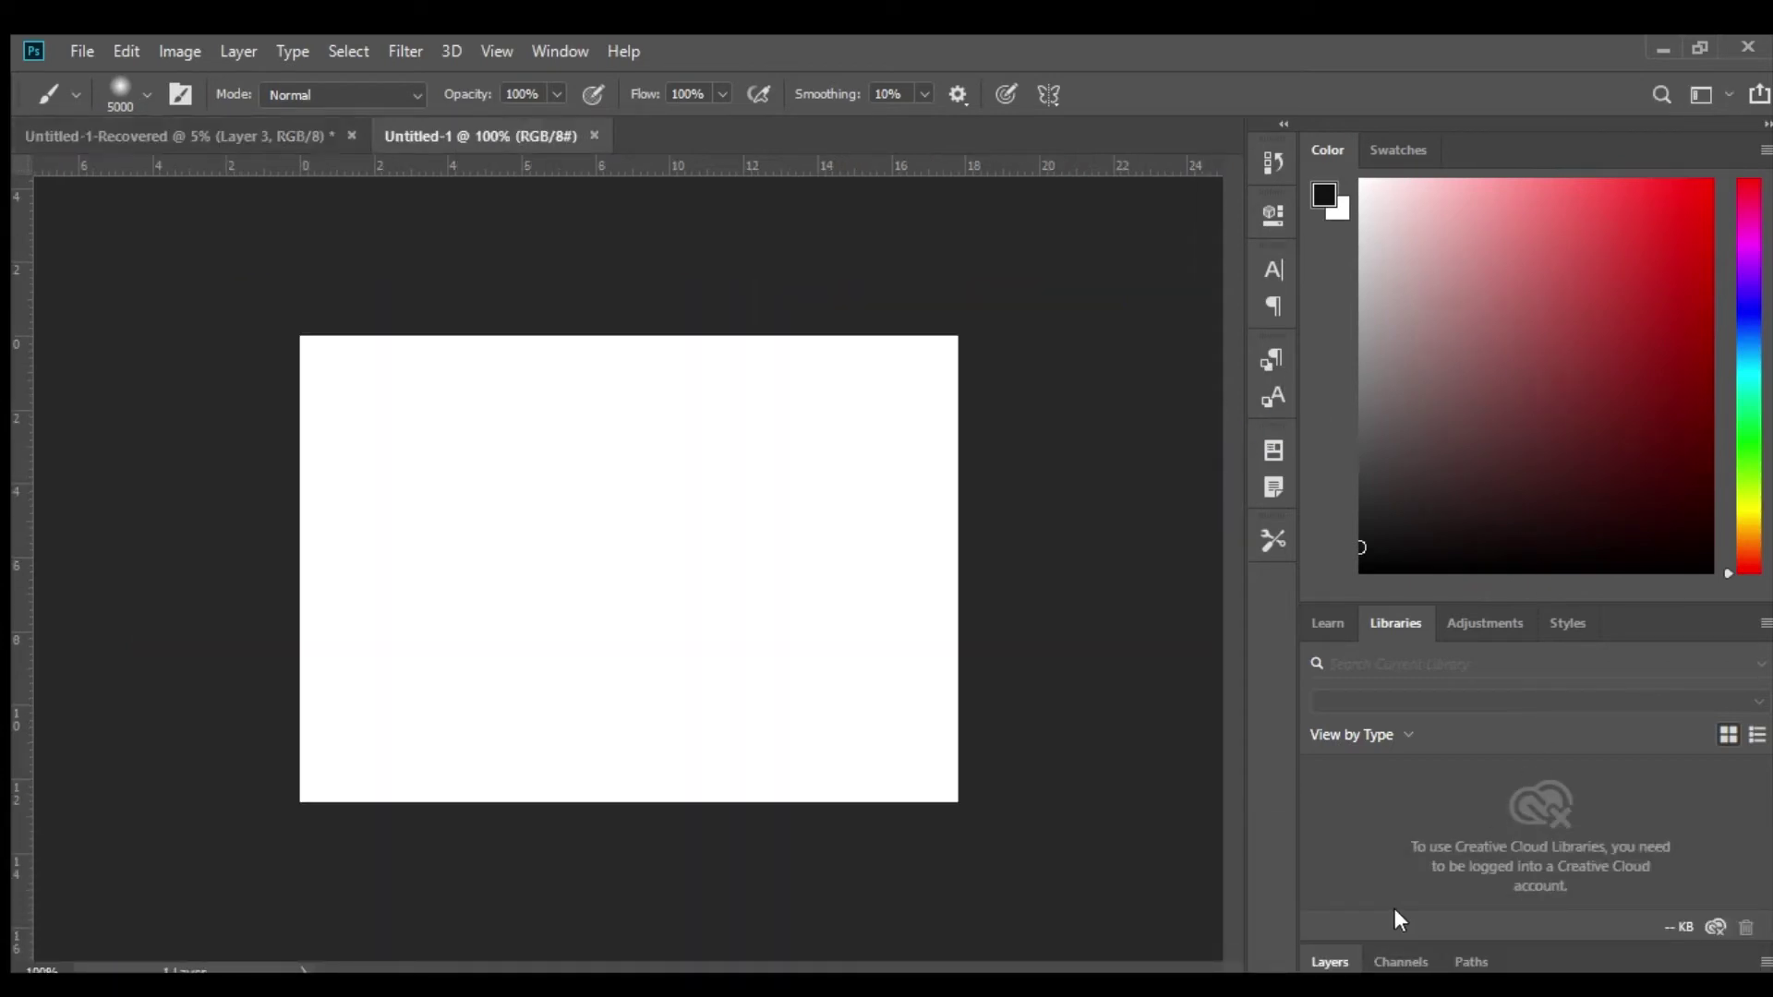
left_click(20, 253)
key("ctrl+v")
key("ctrl+v")
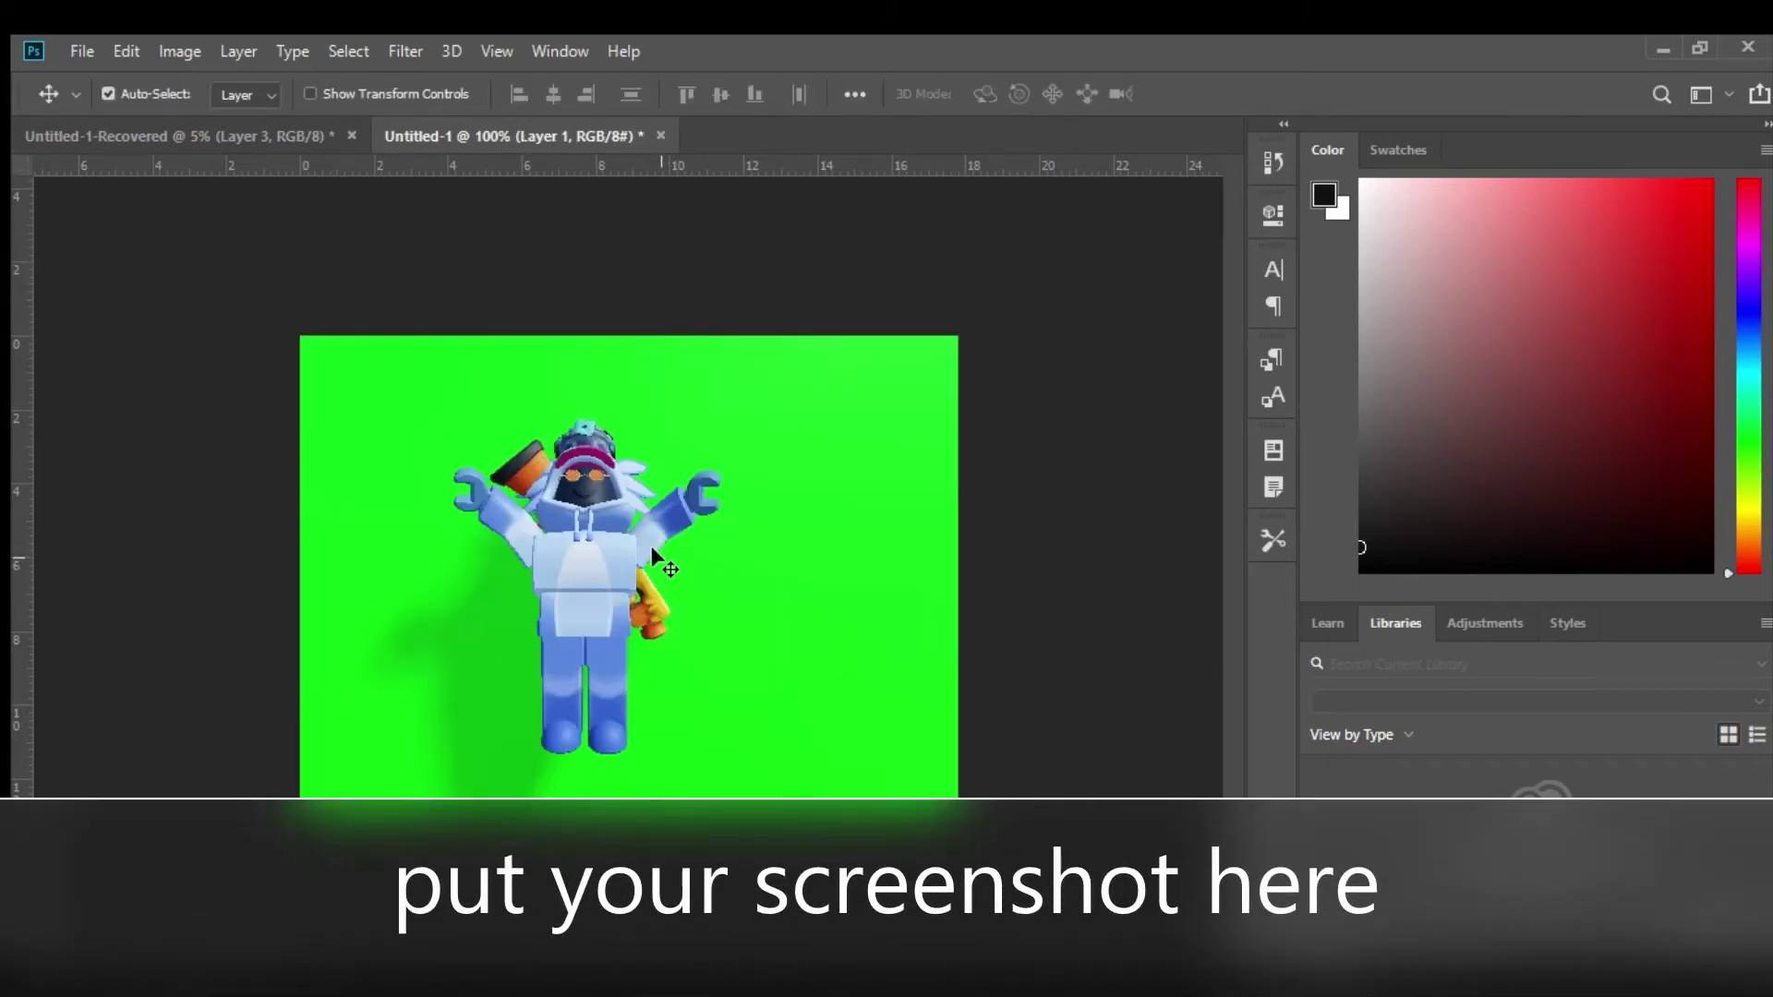
mouse_move(573, 522)
left_mouse_down()
mouse_move(592, 522)
mouse_move(573, 522)
left_mouse_up()
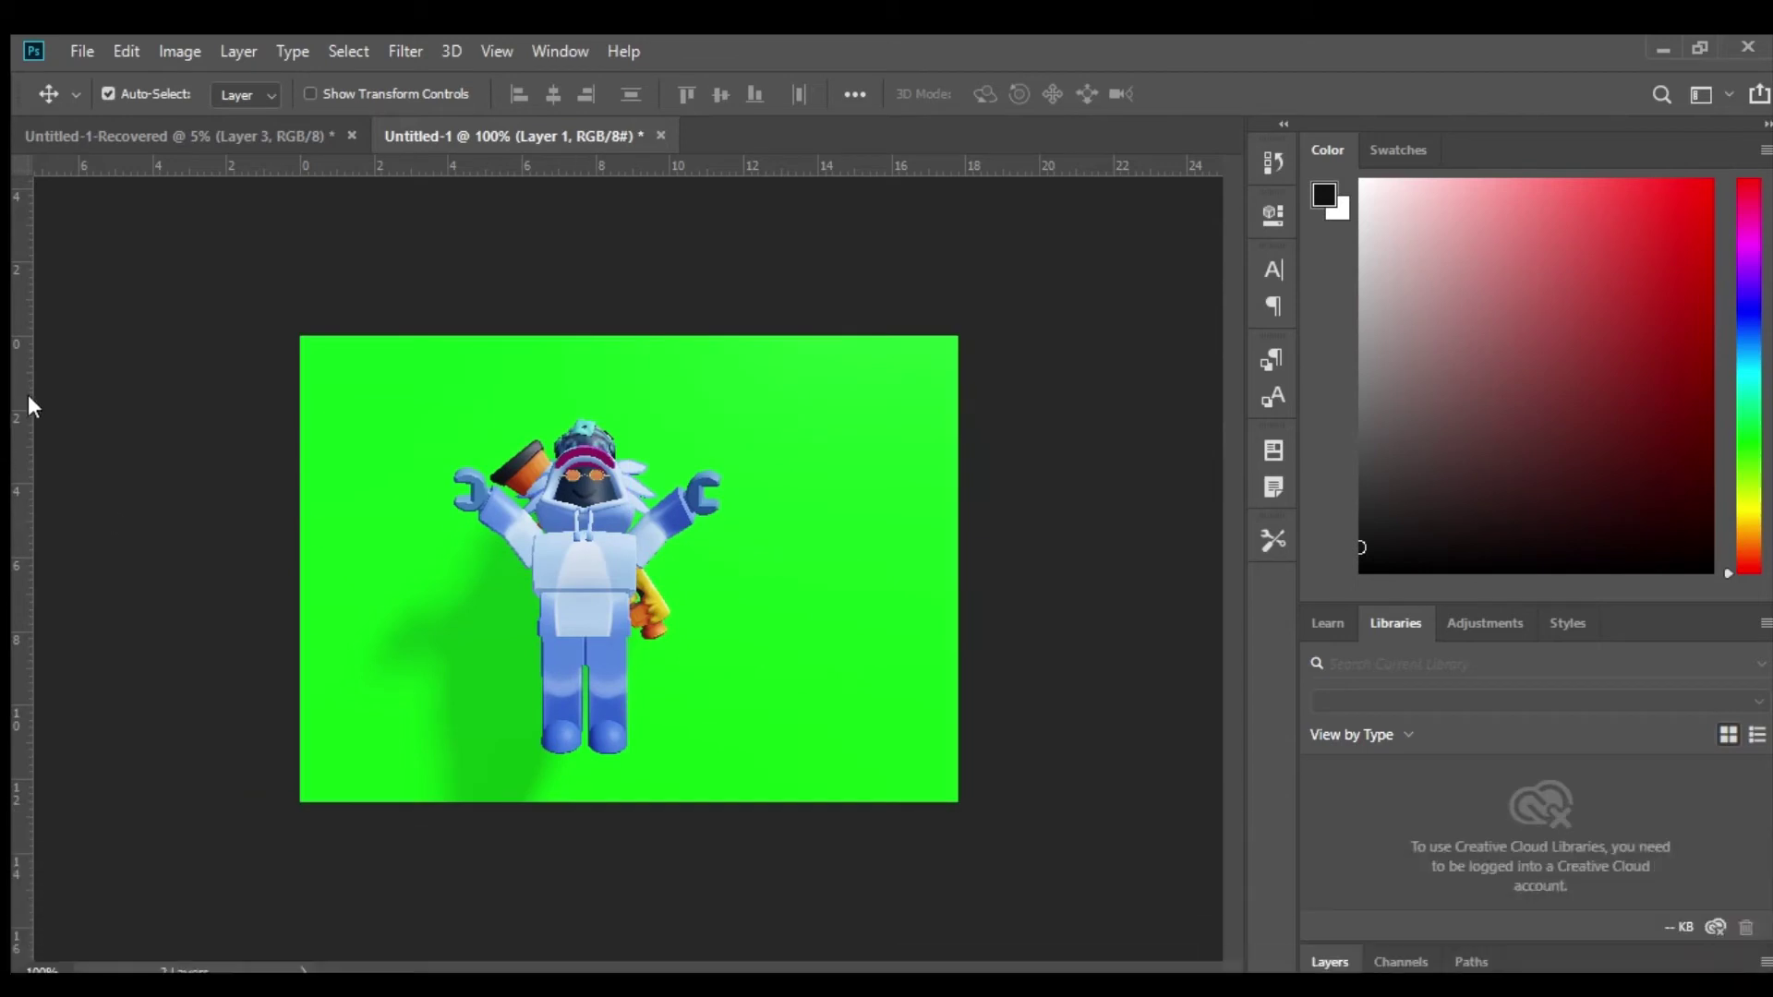
Step: Delete the green background and the avatar's darker green shadow using Magic Wand selections
key("w")
left_click(864, 503)
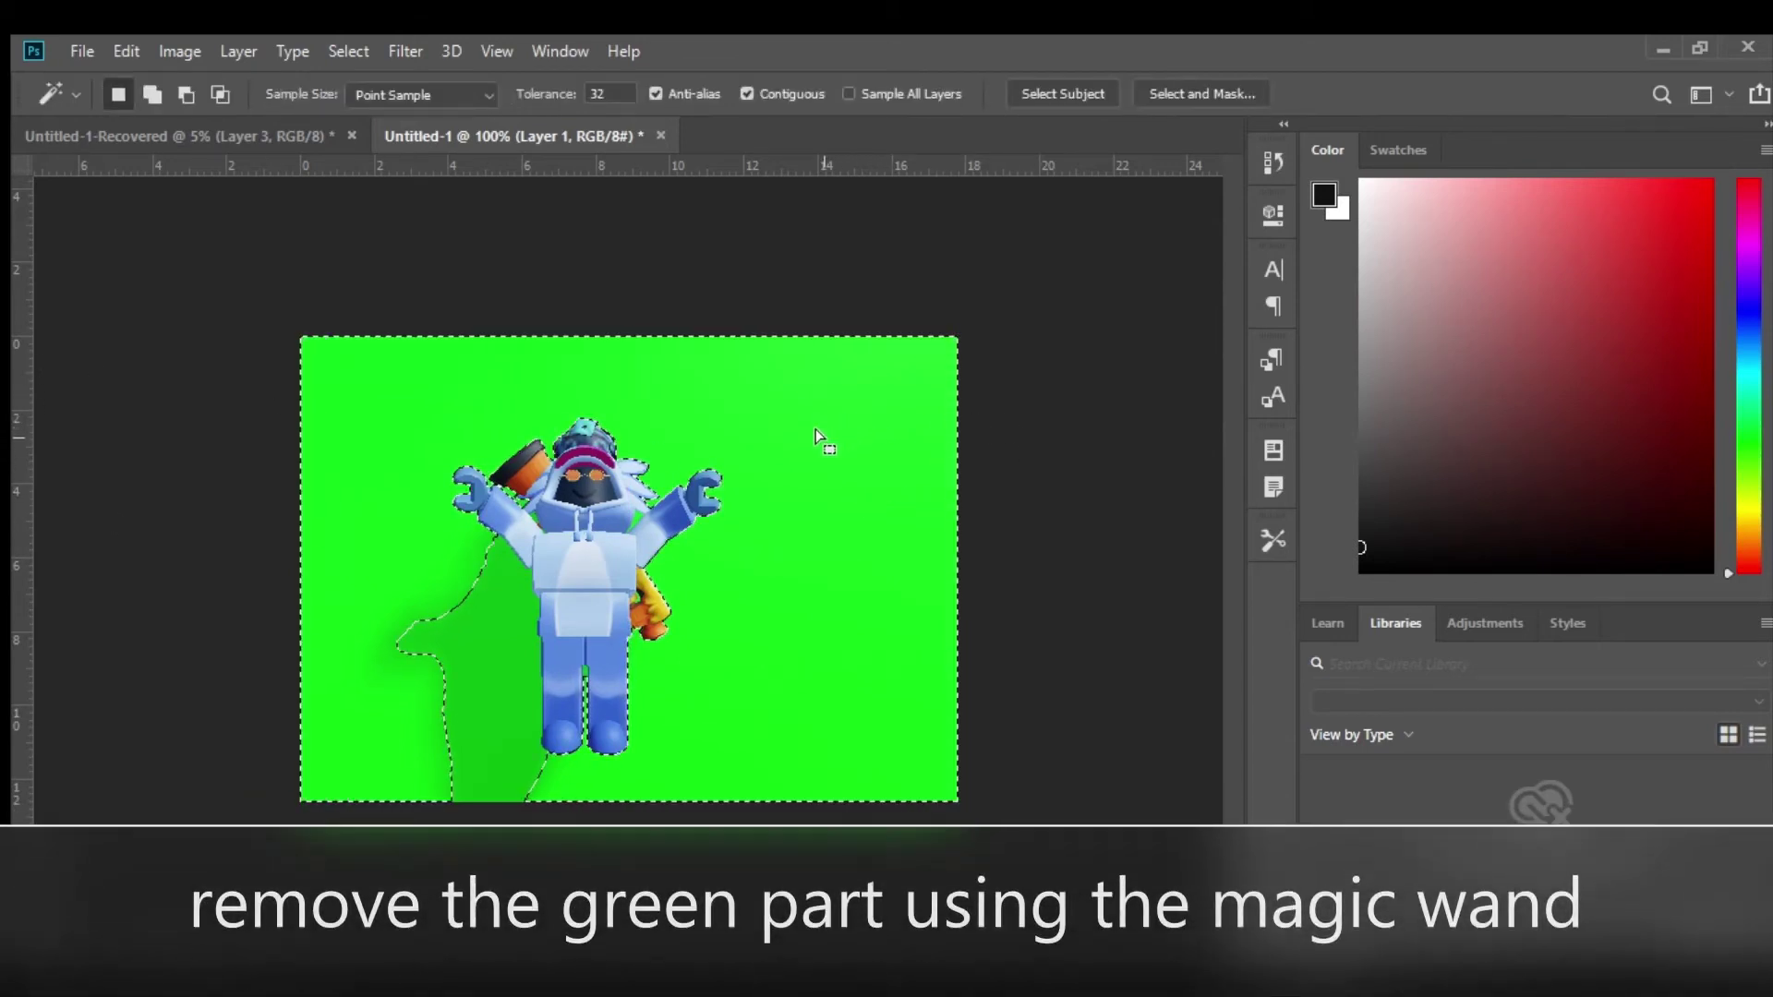
key("Delete")
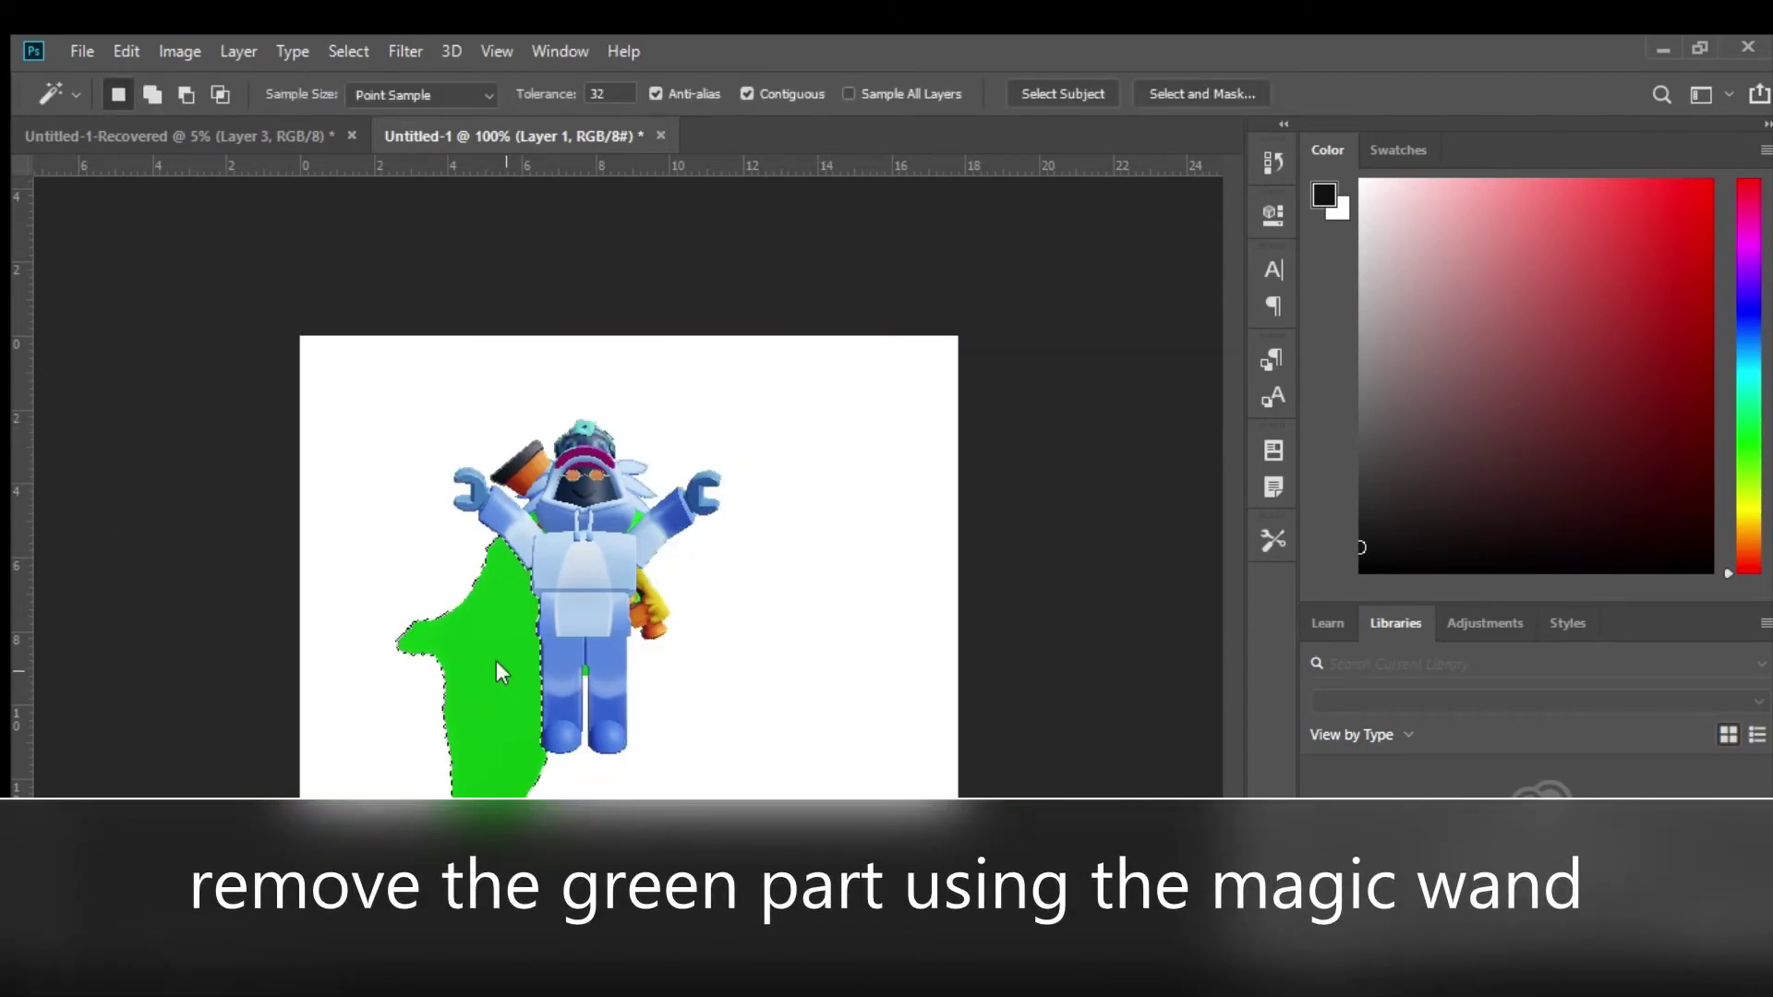
left_click(497, 665)
key("Delete")
Step: Delete the leftover green beside the yellow accessory and in the gap between the hood and the adjacent raised arm
key("ctrl+plus")
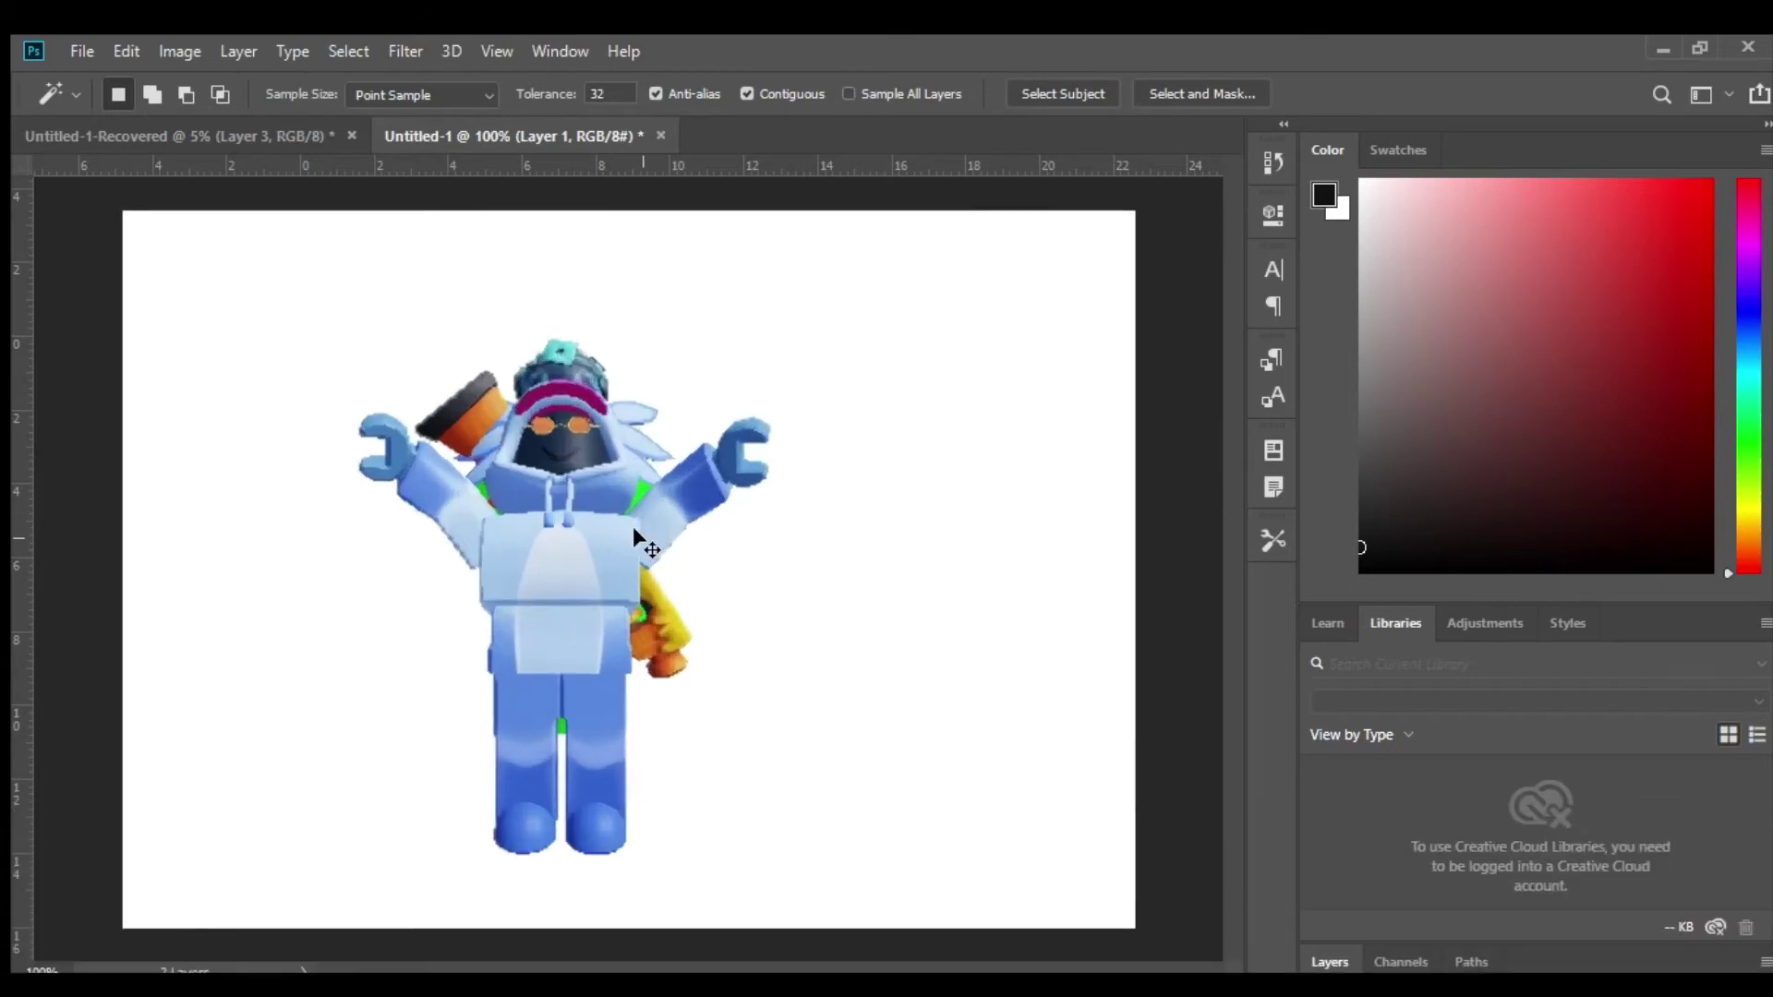
key("ctrl+plus")
key("ctrl+plus")
key("ctrl+plus")
key("ctrl+plus")
key("ctrl+plus")
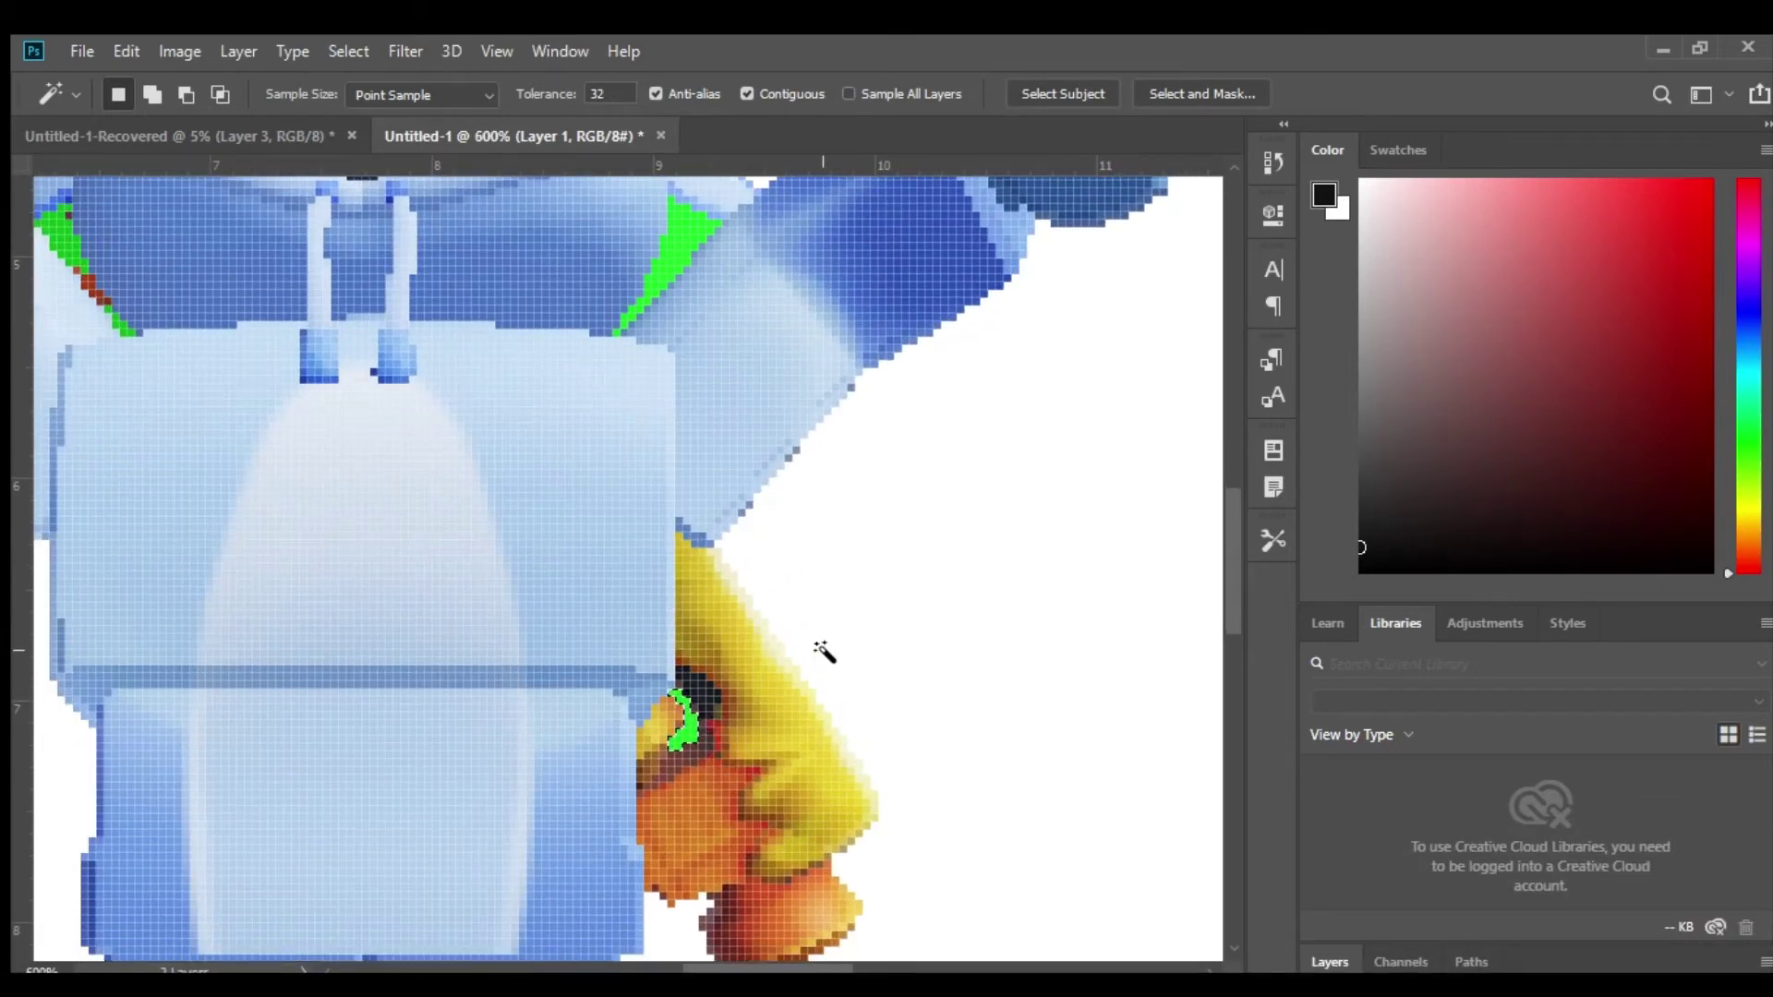
key("Delete")
scroll(794, 614, "up", 3)
left_click(698, 365)
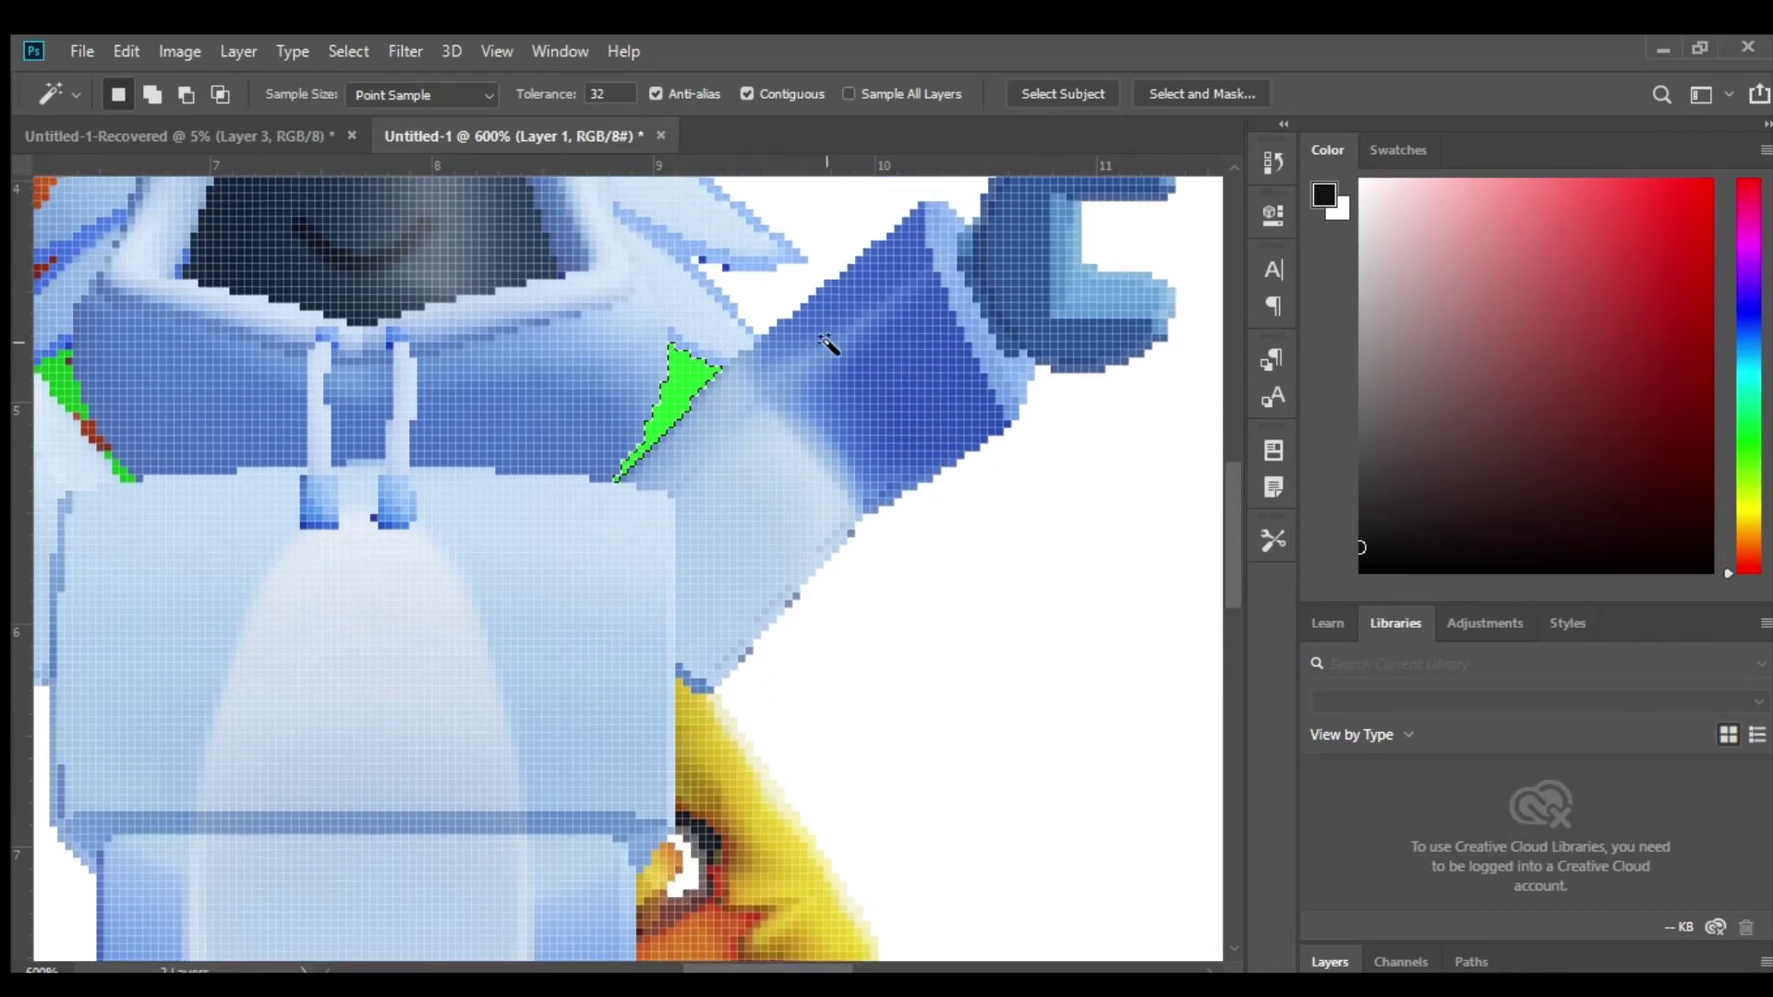
key("Delete")
Step: Delete the remaining green patches between the hood and the raised arm on the orange accessory's side
scroll(249, 739, "up", 3)
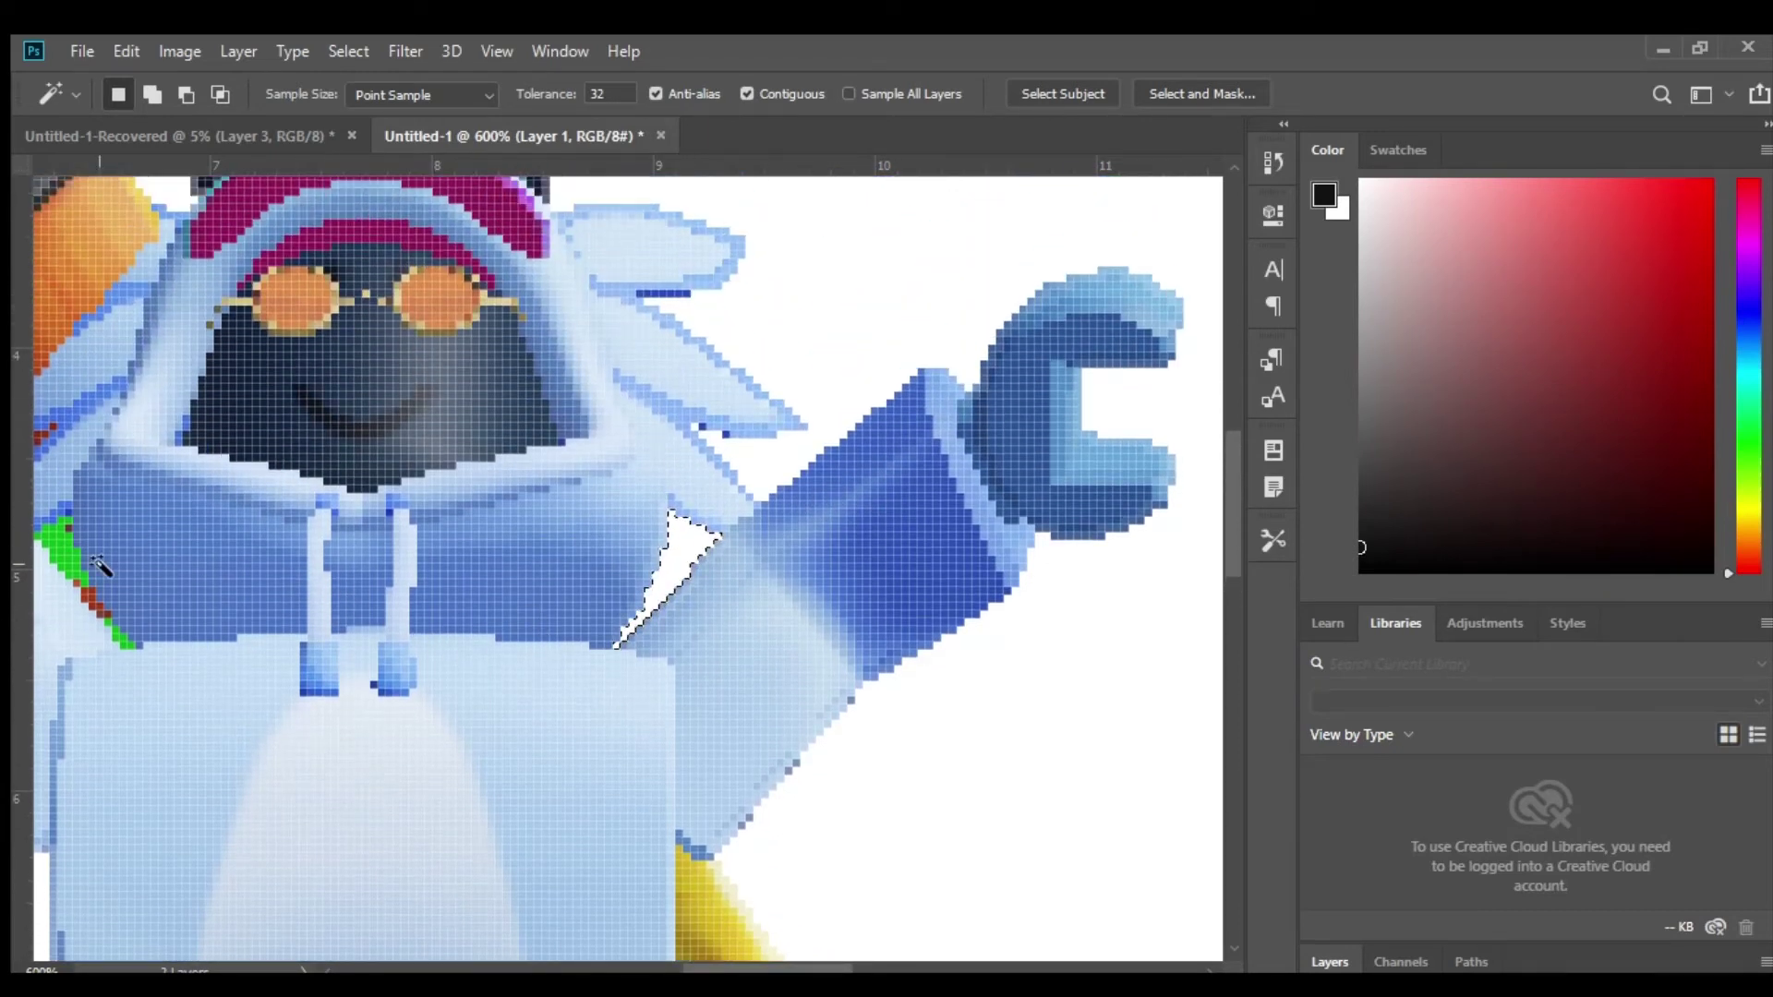
left_click(123, 637)
key("Delete")
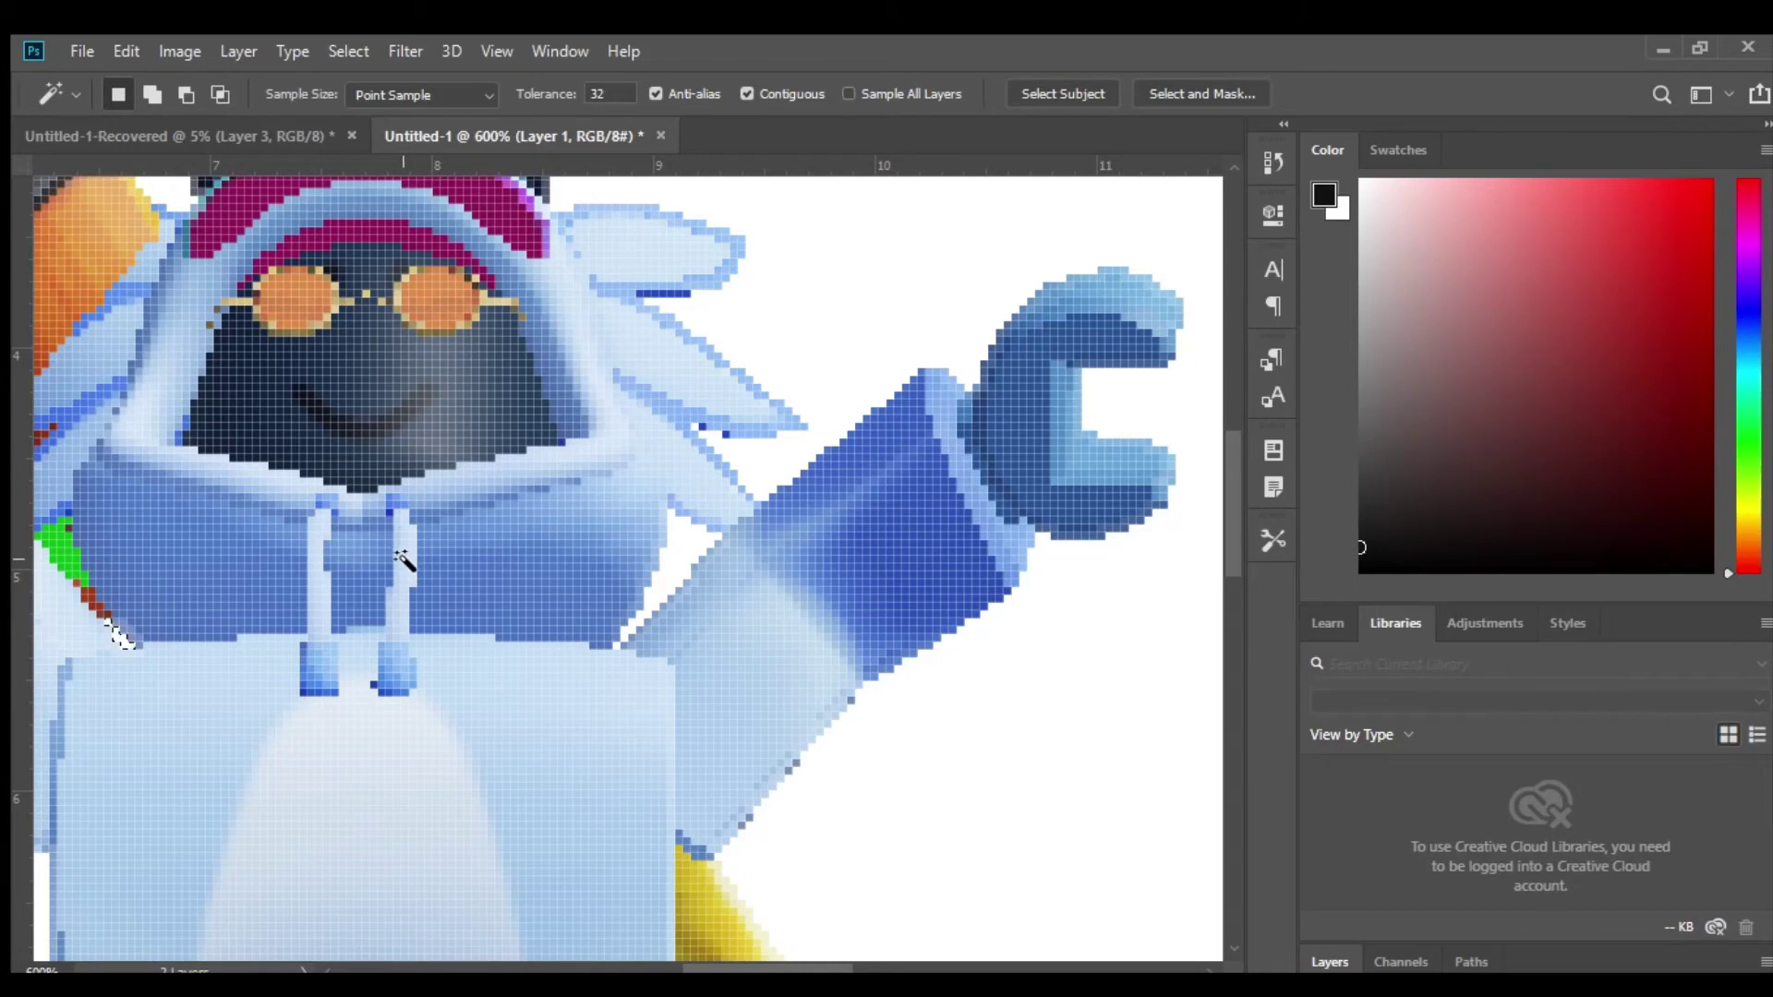
left_click_drag(787, 967, 678, 932)
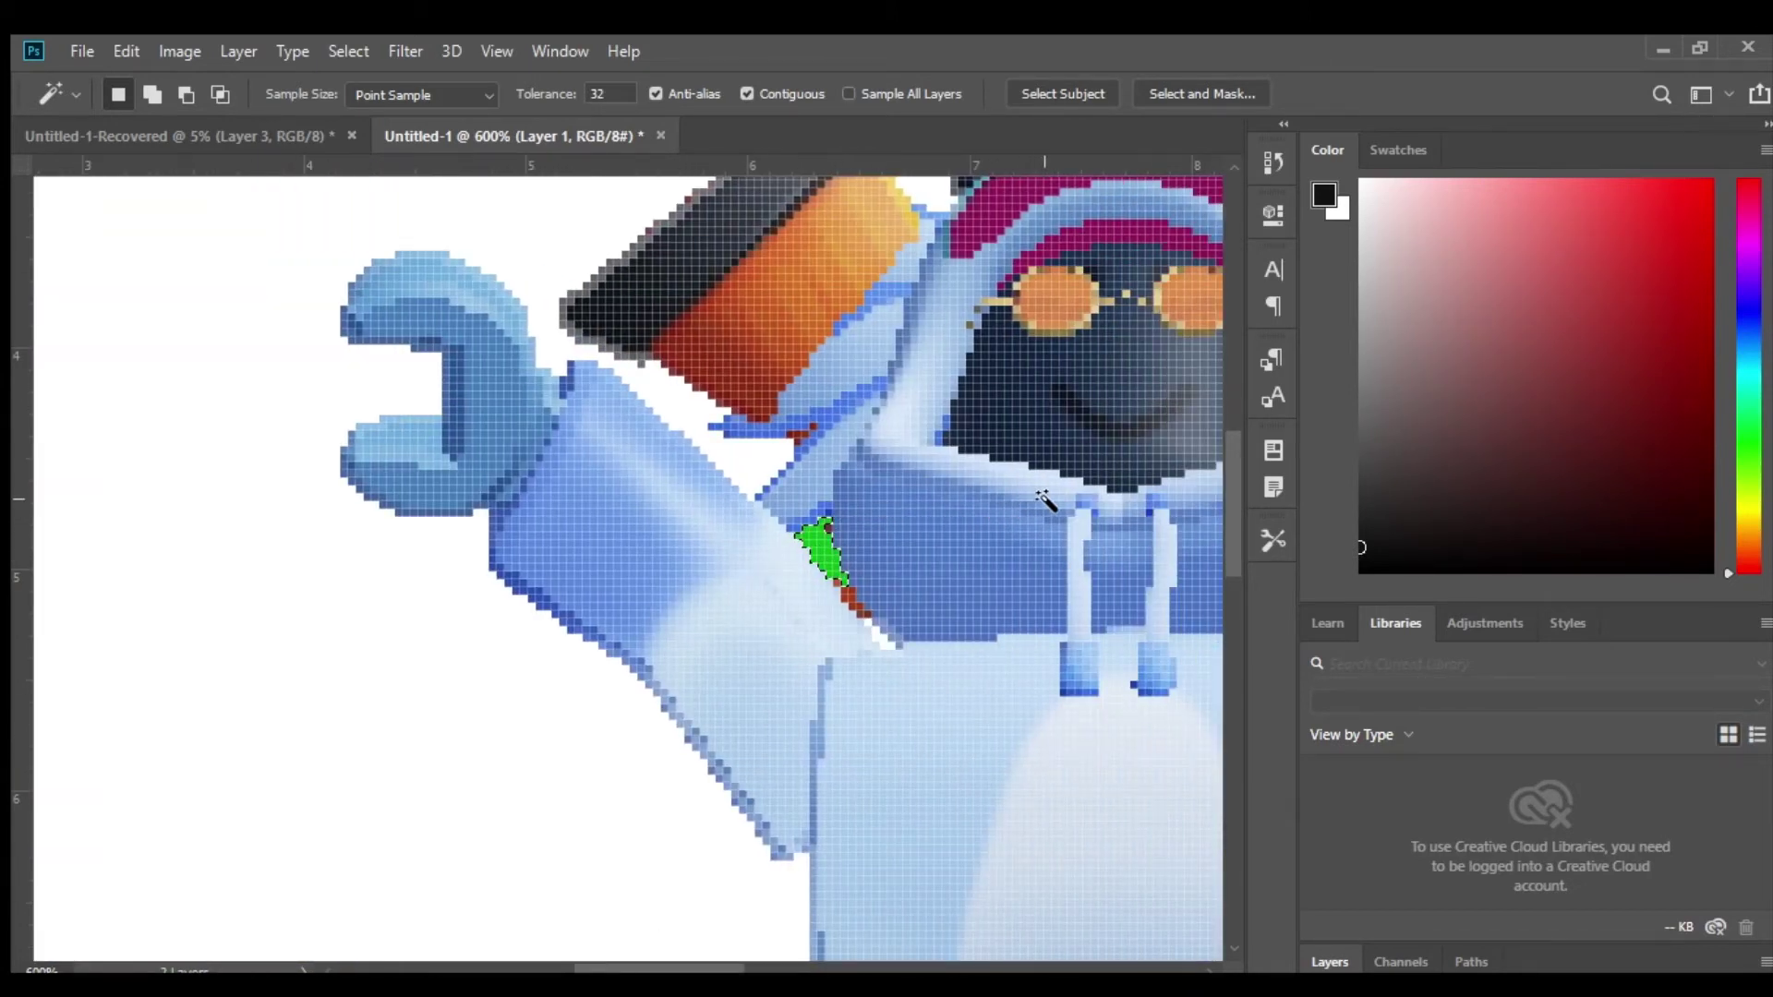
key("Delete")
Step: Delete the small green patch at the top of the gap between the avatar's legs
scroll(910, 667, "down", 3)
scroll(911, 677, "down", 2)
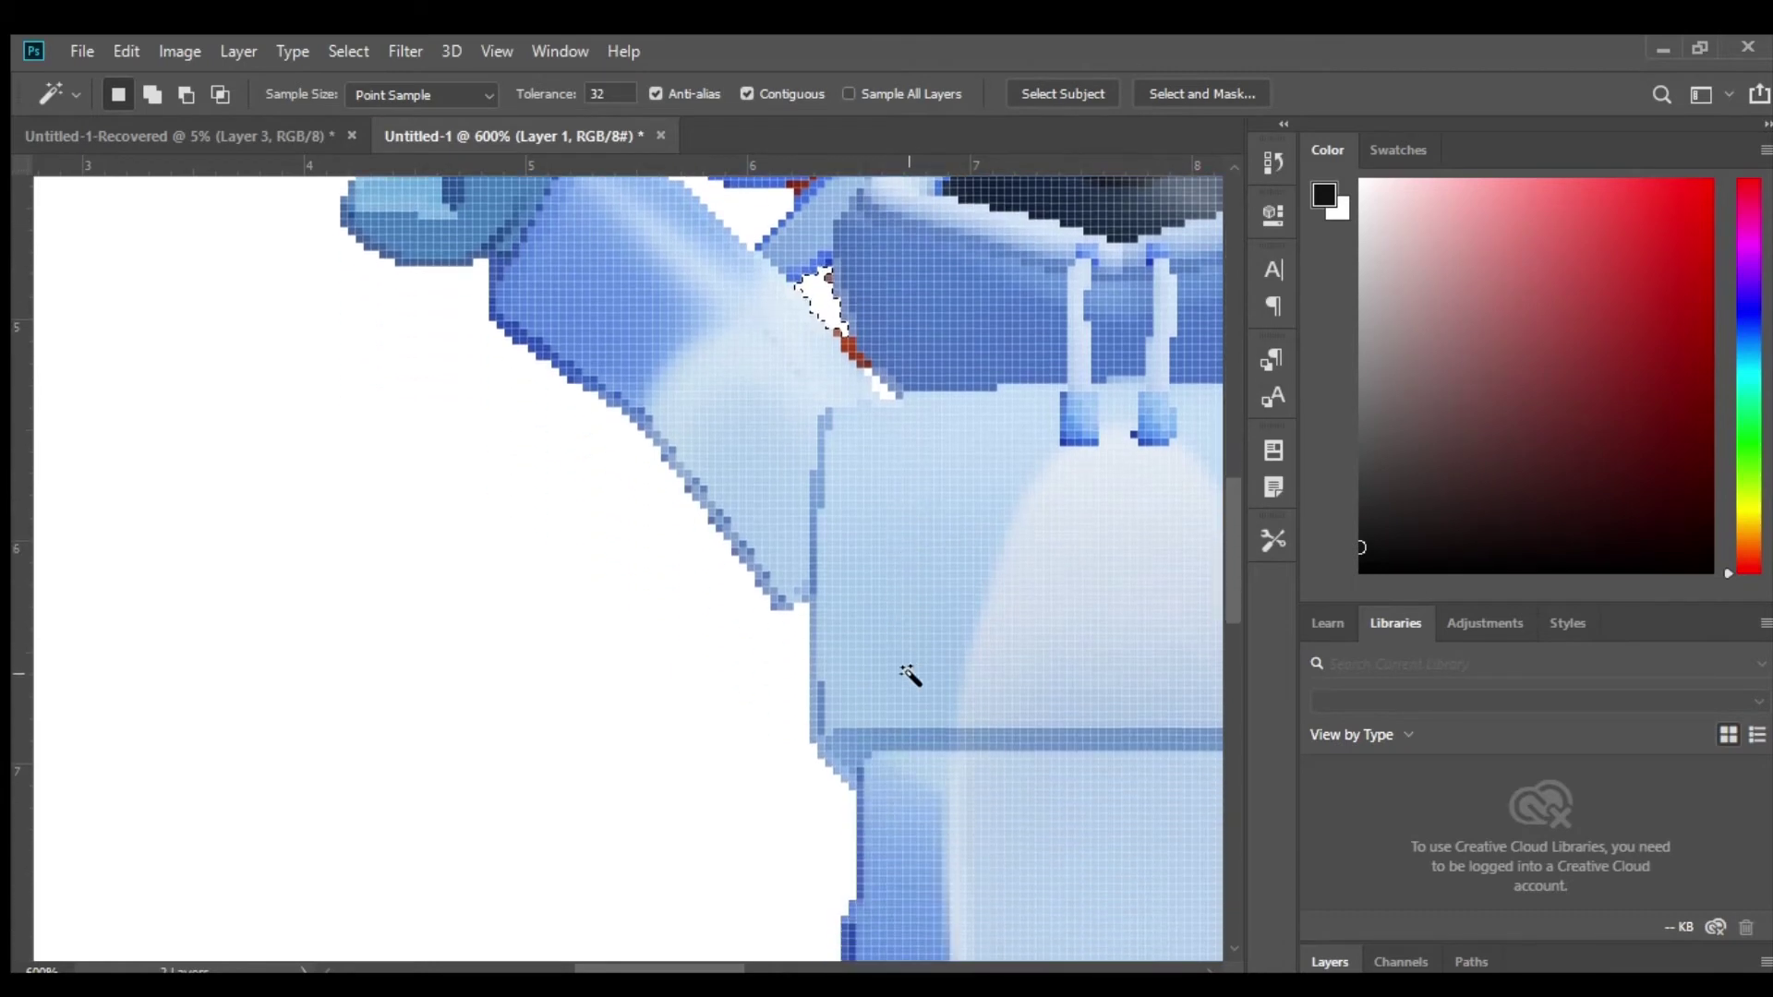
left_click_drag(1222, 507, 1160, 634)
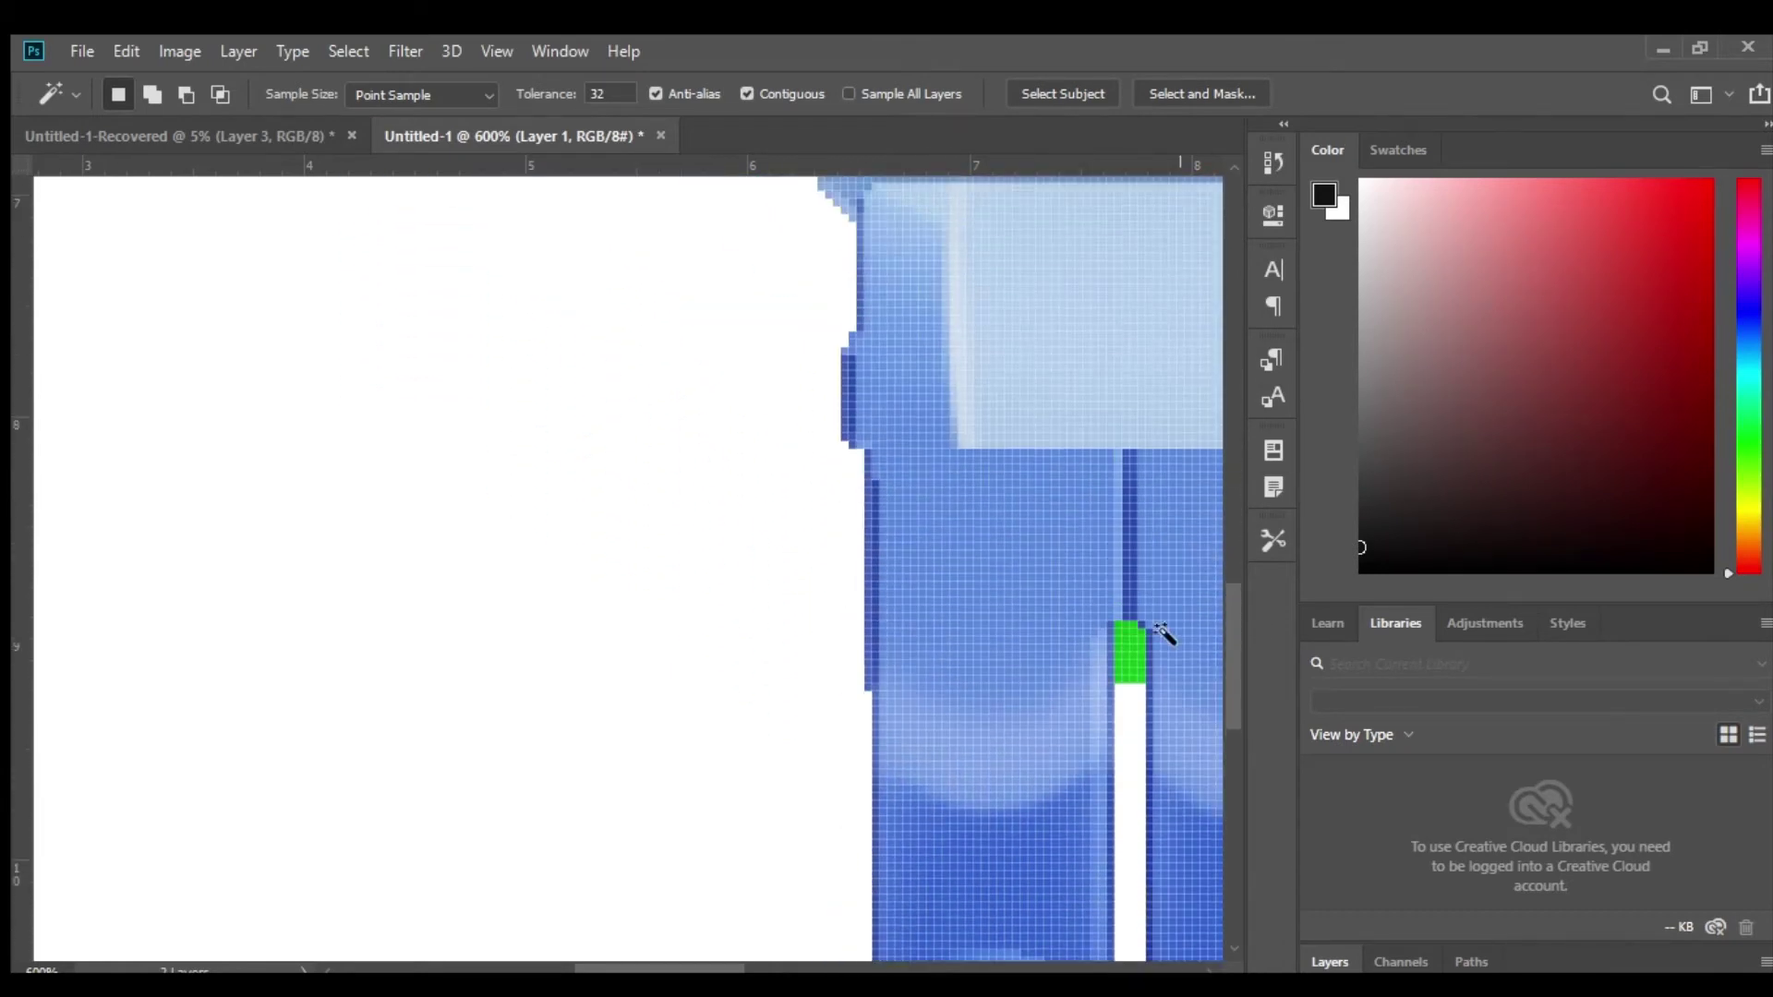
left_click(1122, 651)
key("Delete")
scroll(947, 554, "up", 5)
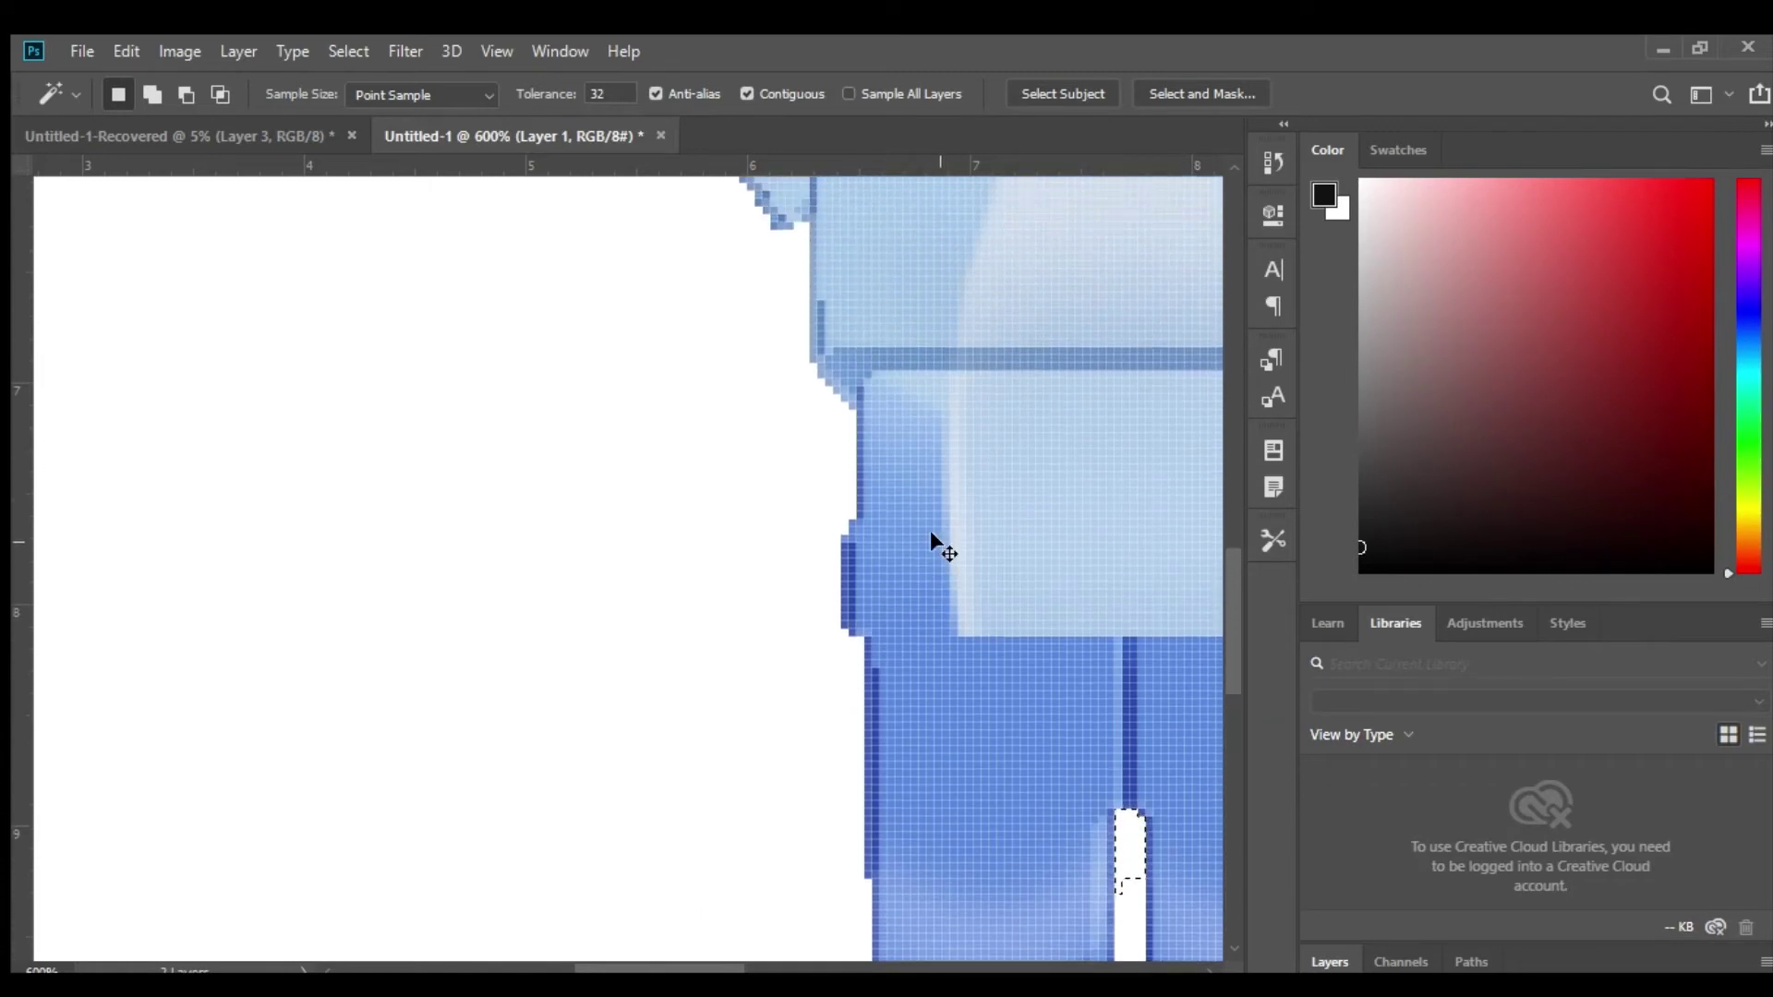
scroll(933, 539, "down", 4)
scroll(932, 545, "down", 3)
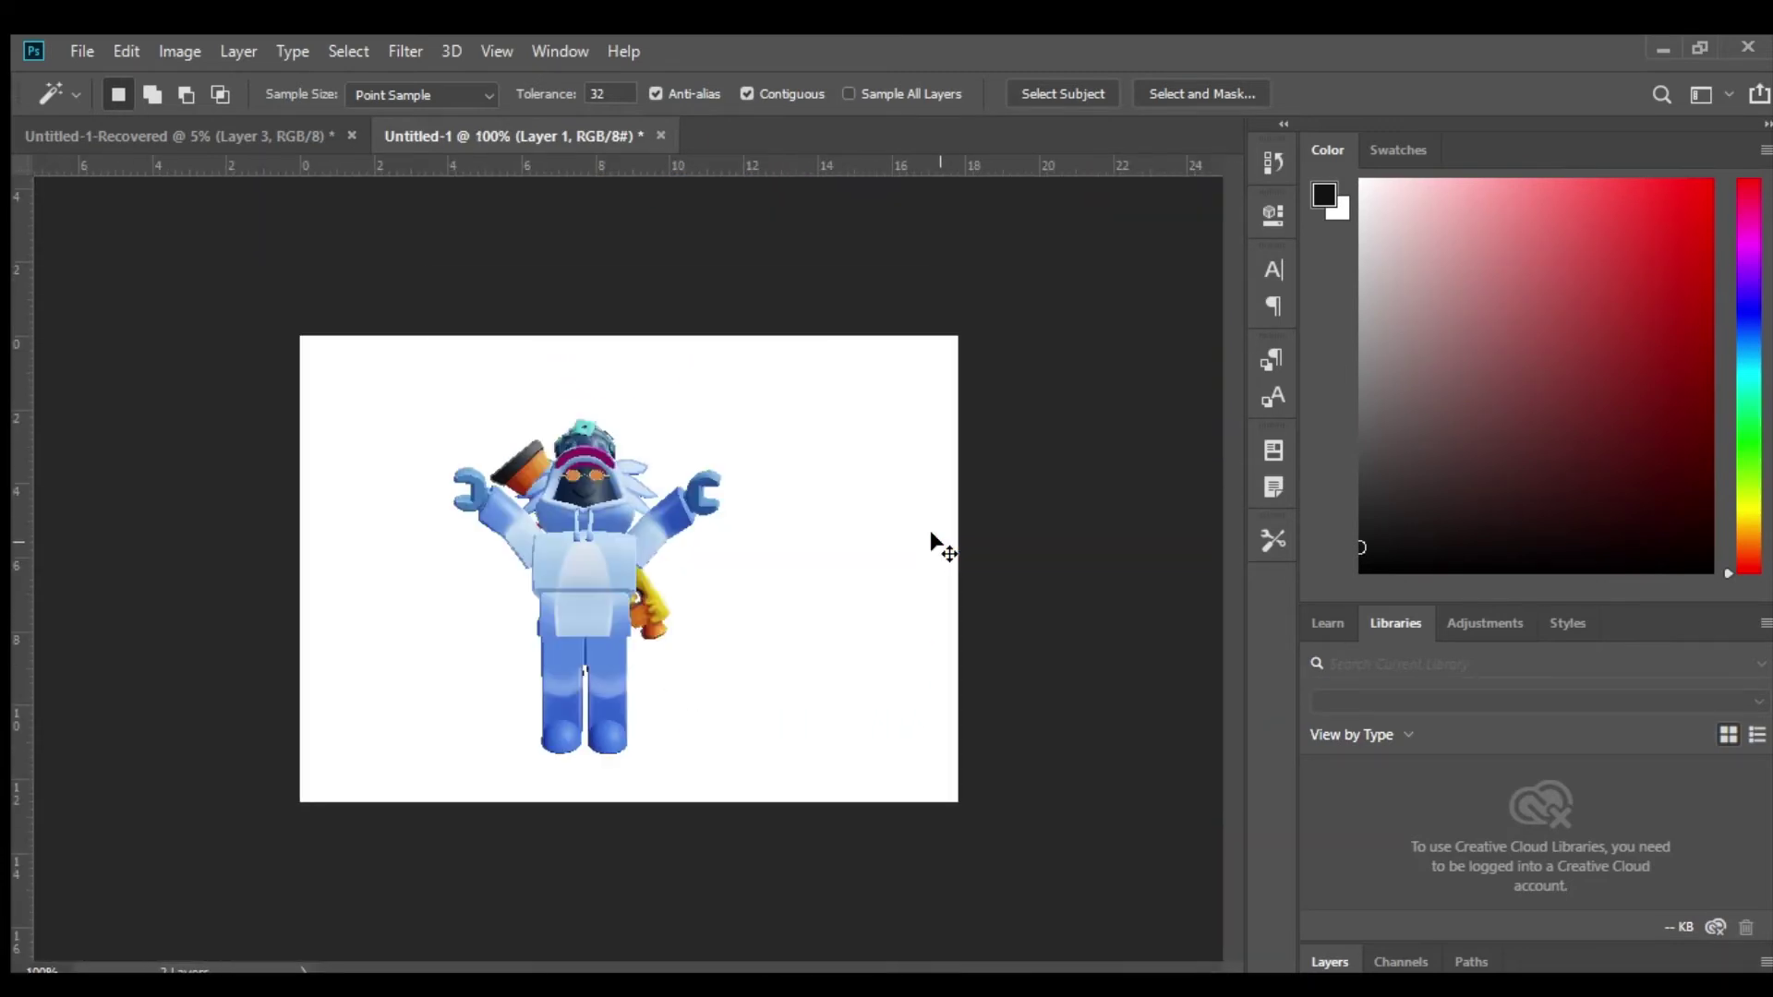
scroll(868, 611, "up", 1)
scroll(863, 611, "up", 1)
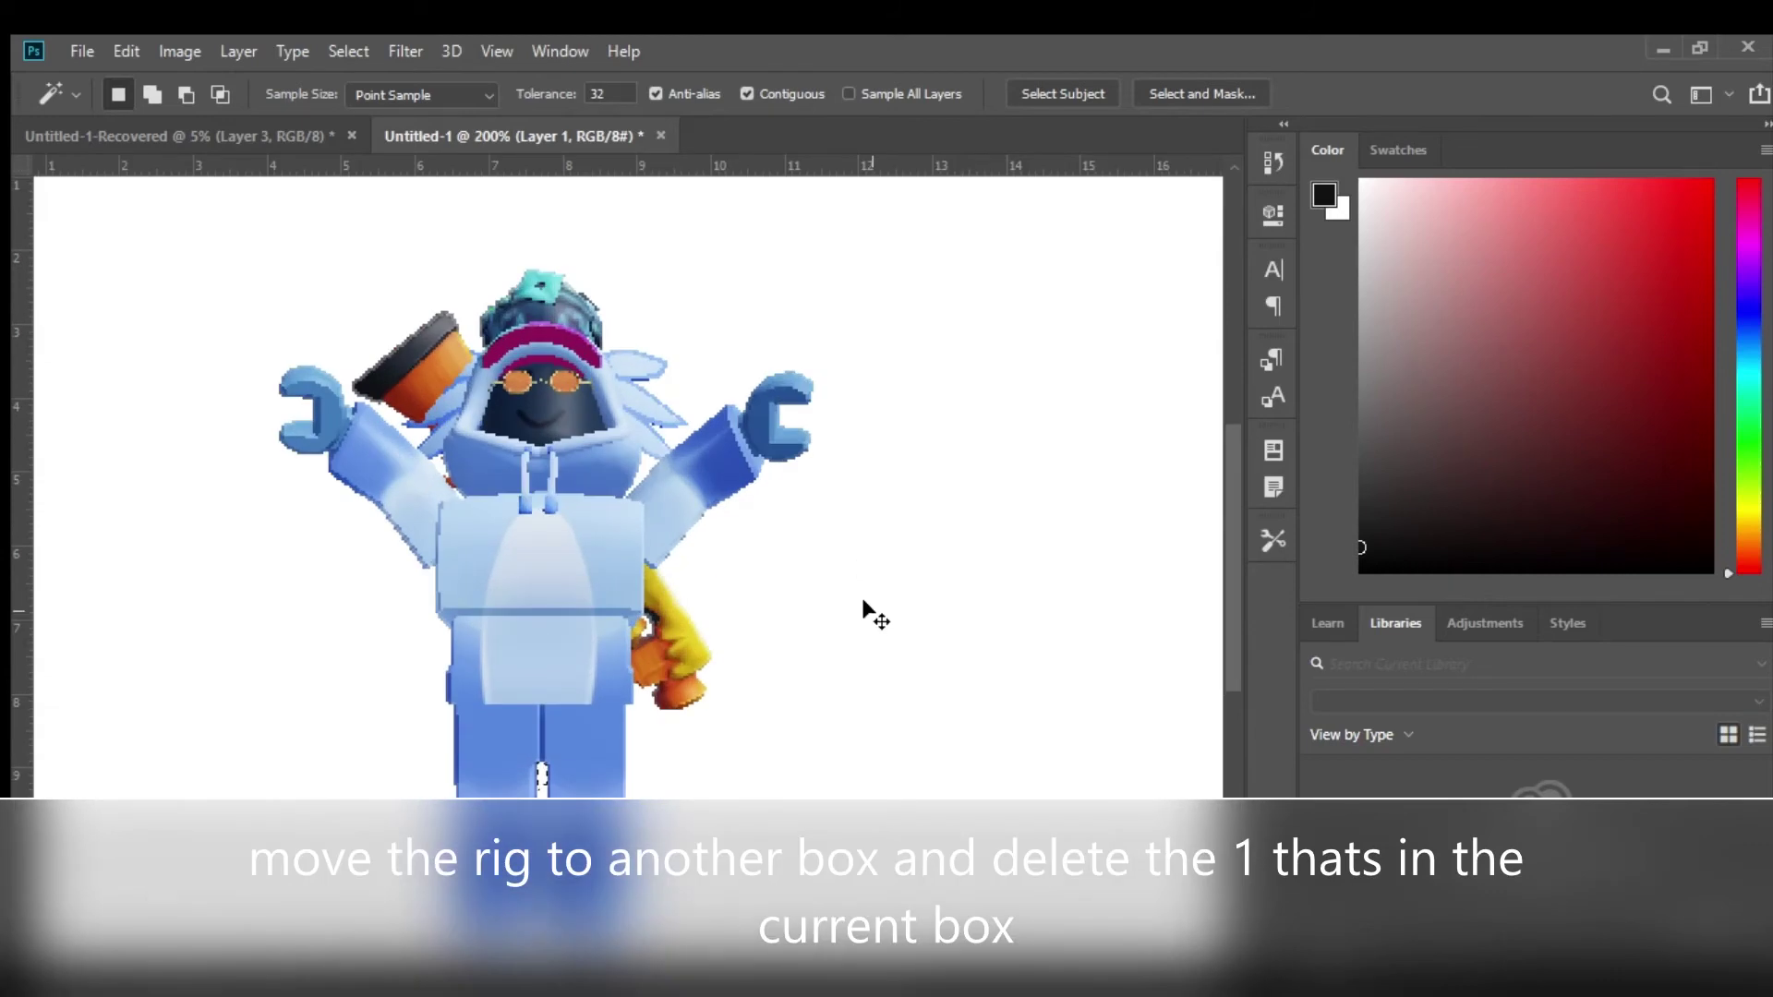
Step: Move the cut-out avatar to the horizontal centre of the white canvas
key("v")
left_click_drag(411, 424, 562, 457)
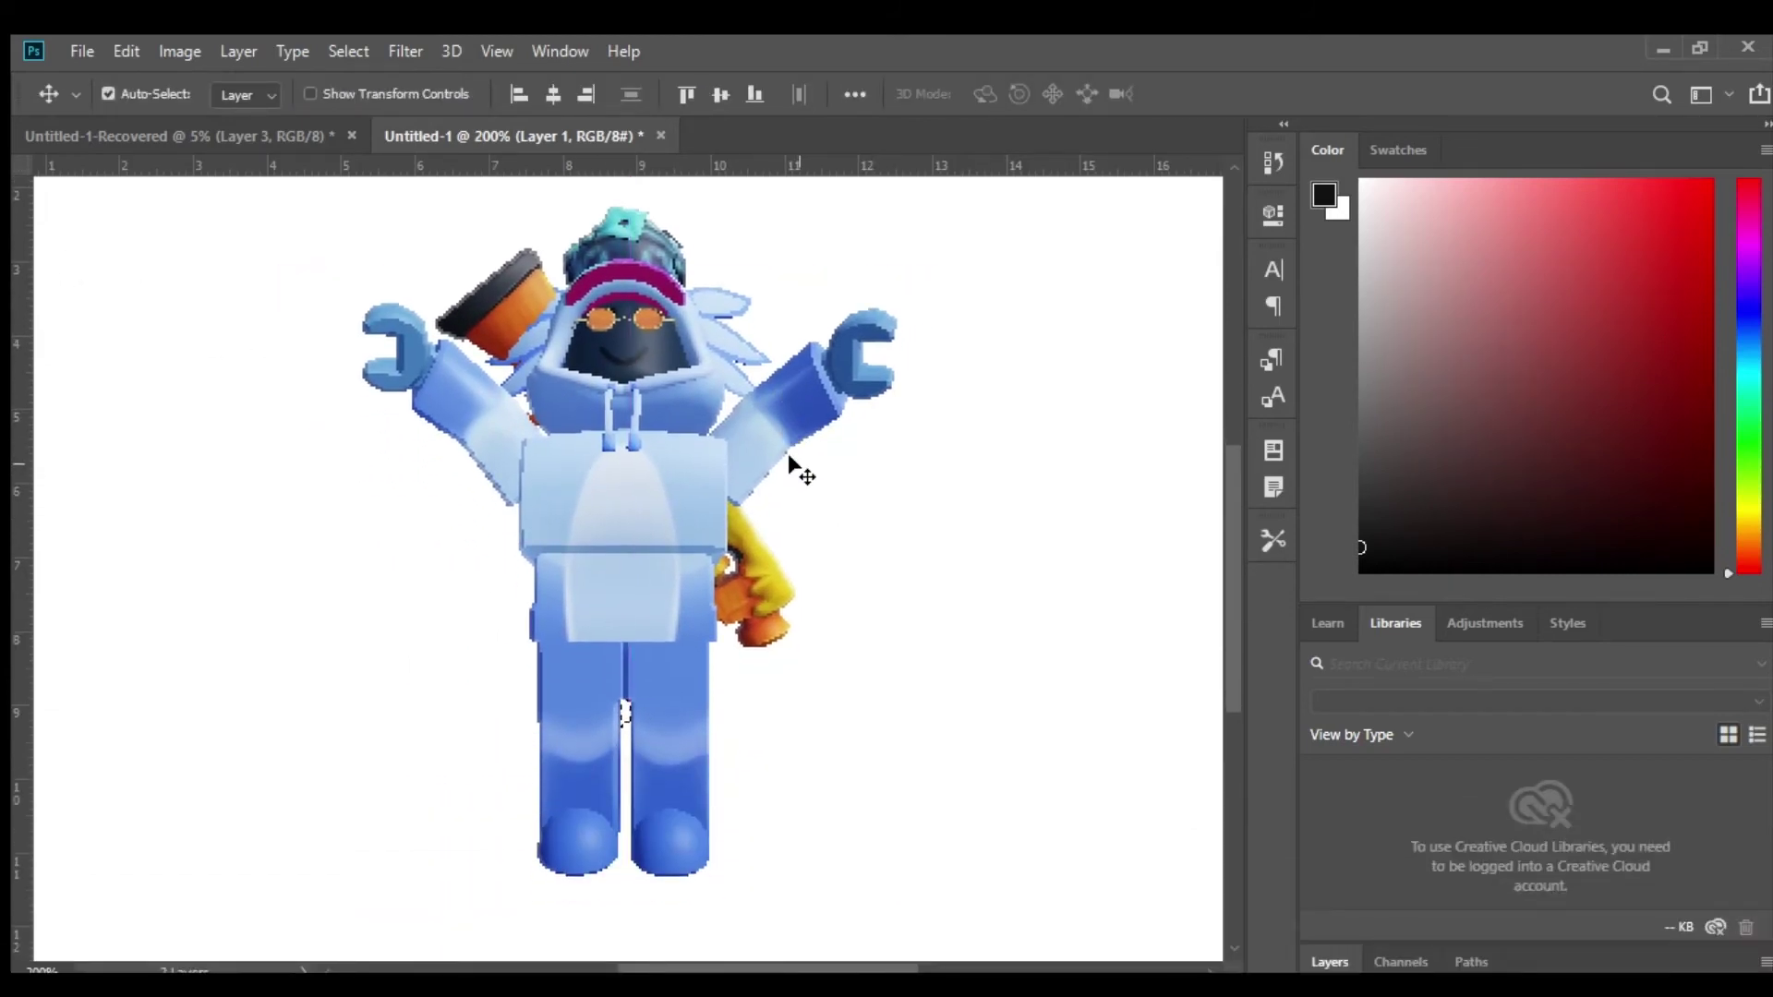
key("ctrl+minus")
key("ctrl+minus")
key("ctrl+plus")
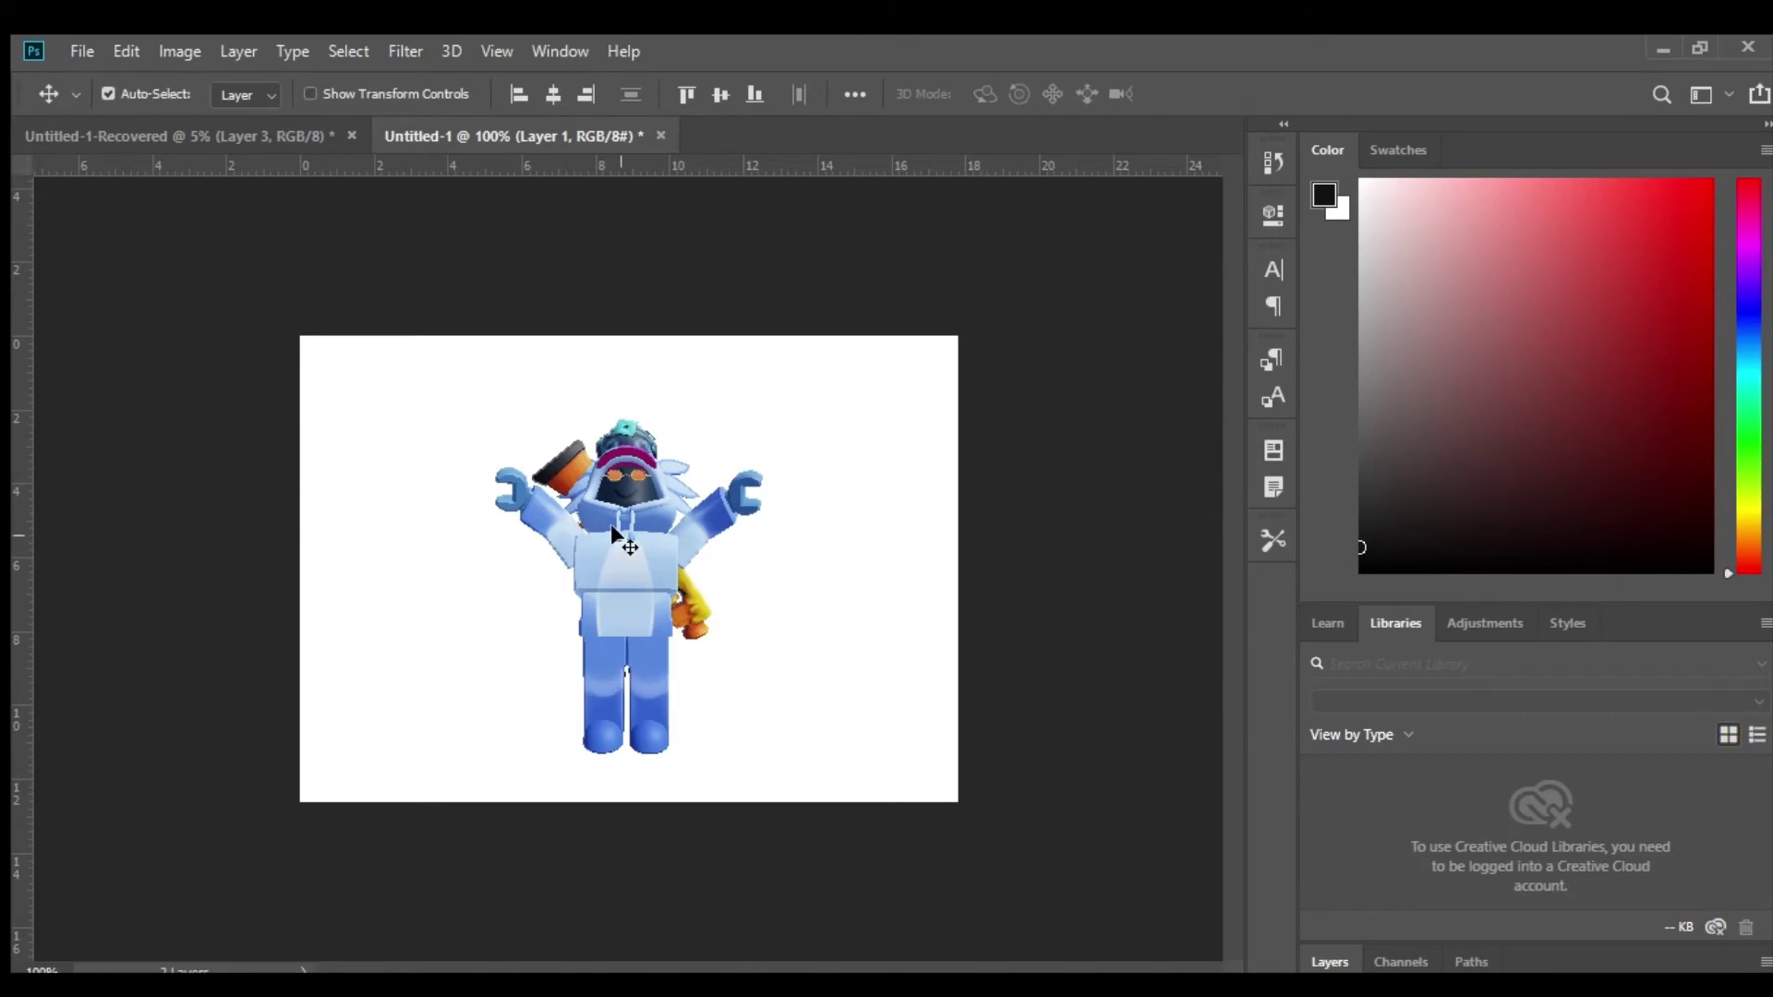
Step: Copy the cut-out avatar into the Untitled-1-Recovered document with the VS artwork
left_click(242, 136)
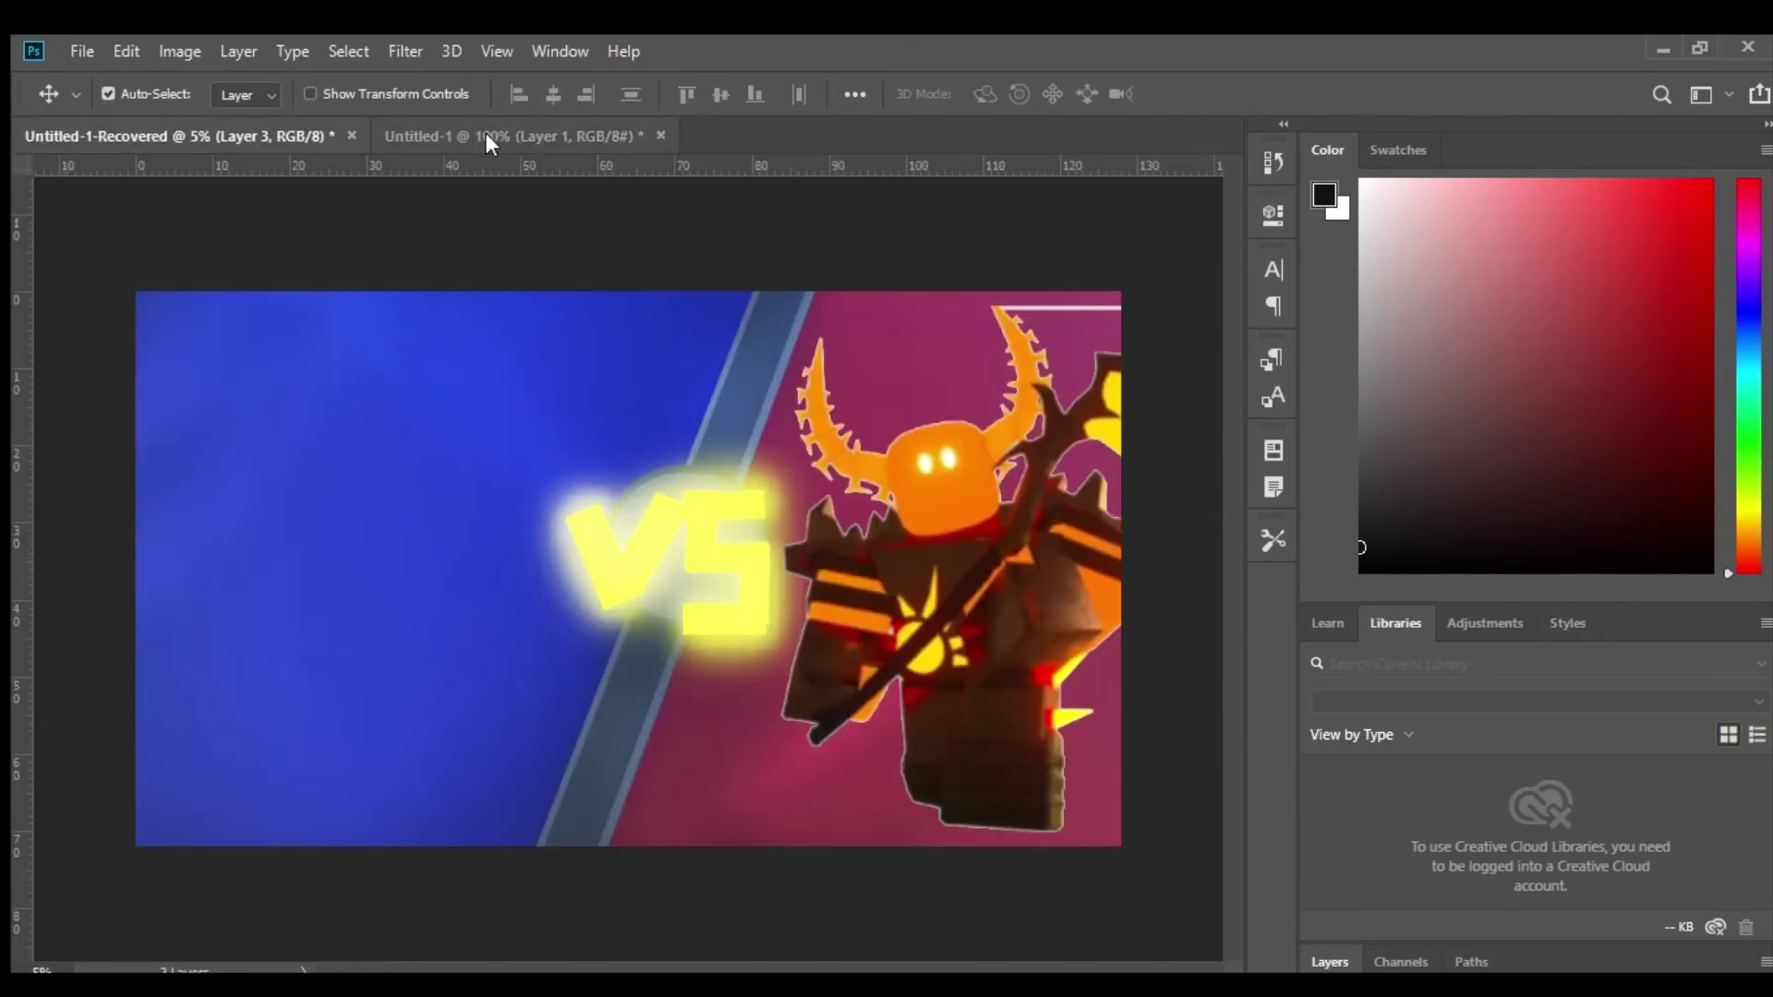
left_click(481, 136)
left_click_drag(531, 531, 634, 510)
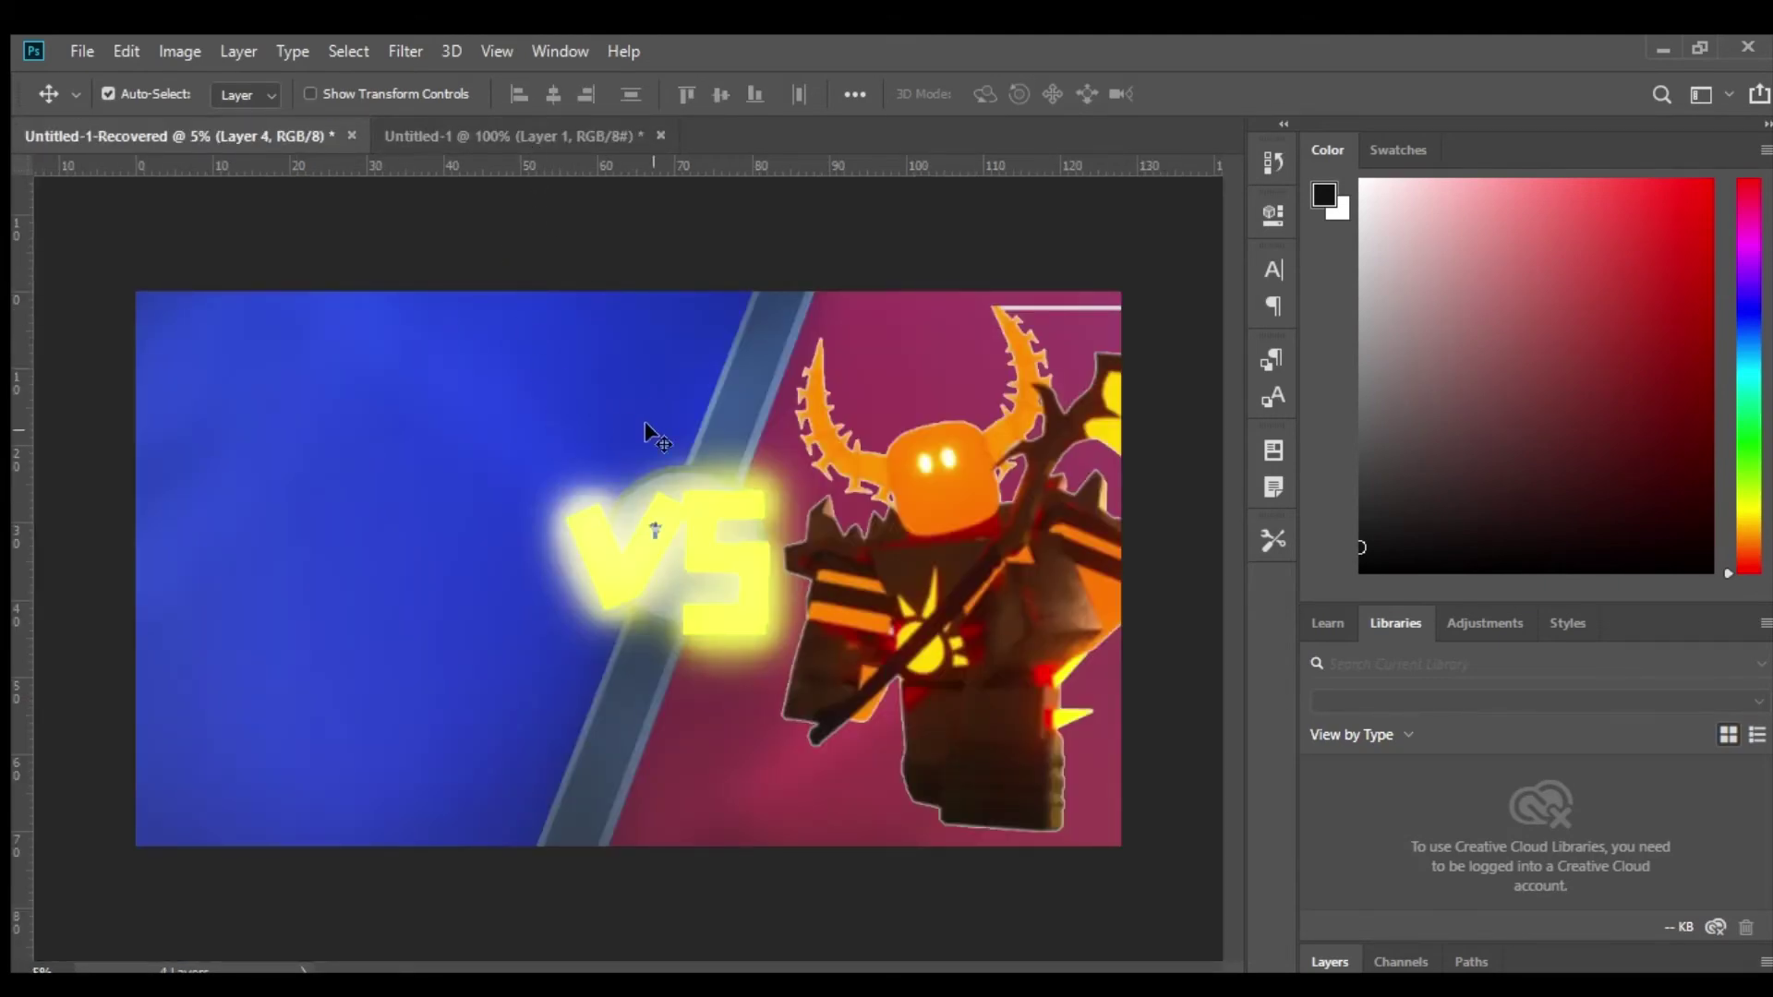
Step: Delete the avatar from the Untitled-1 document, leaving its canvas blank white
left_click(551, 133)
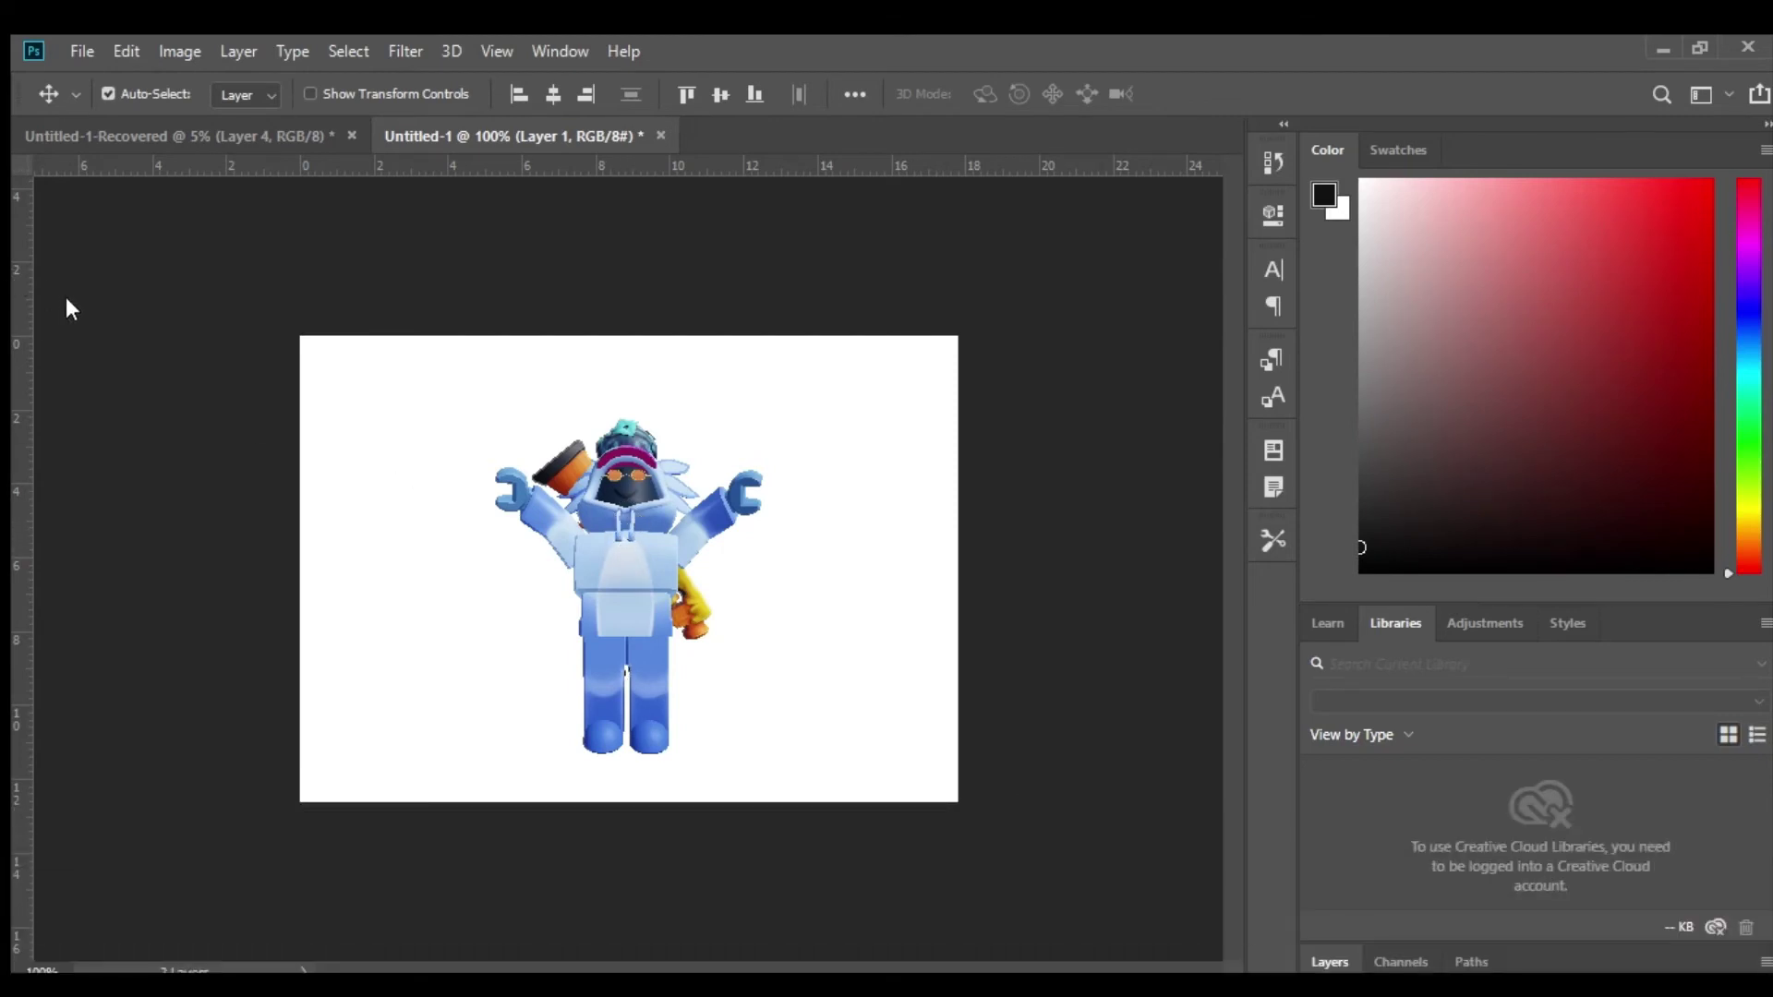
left_click_drag(613, 569, 574, 586)
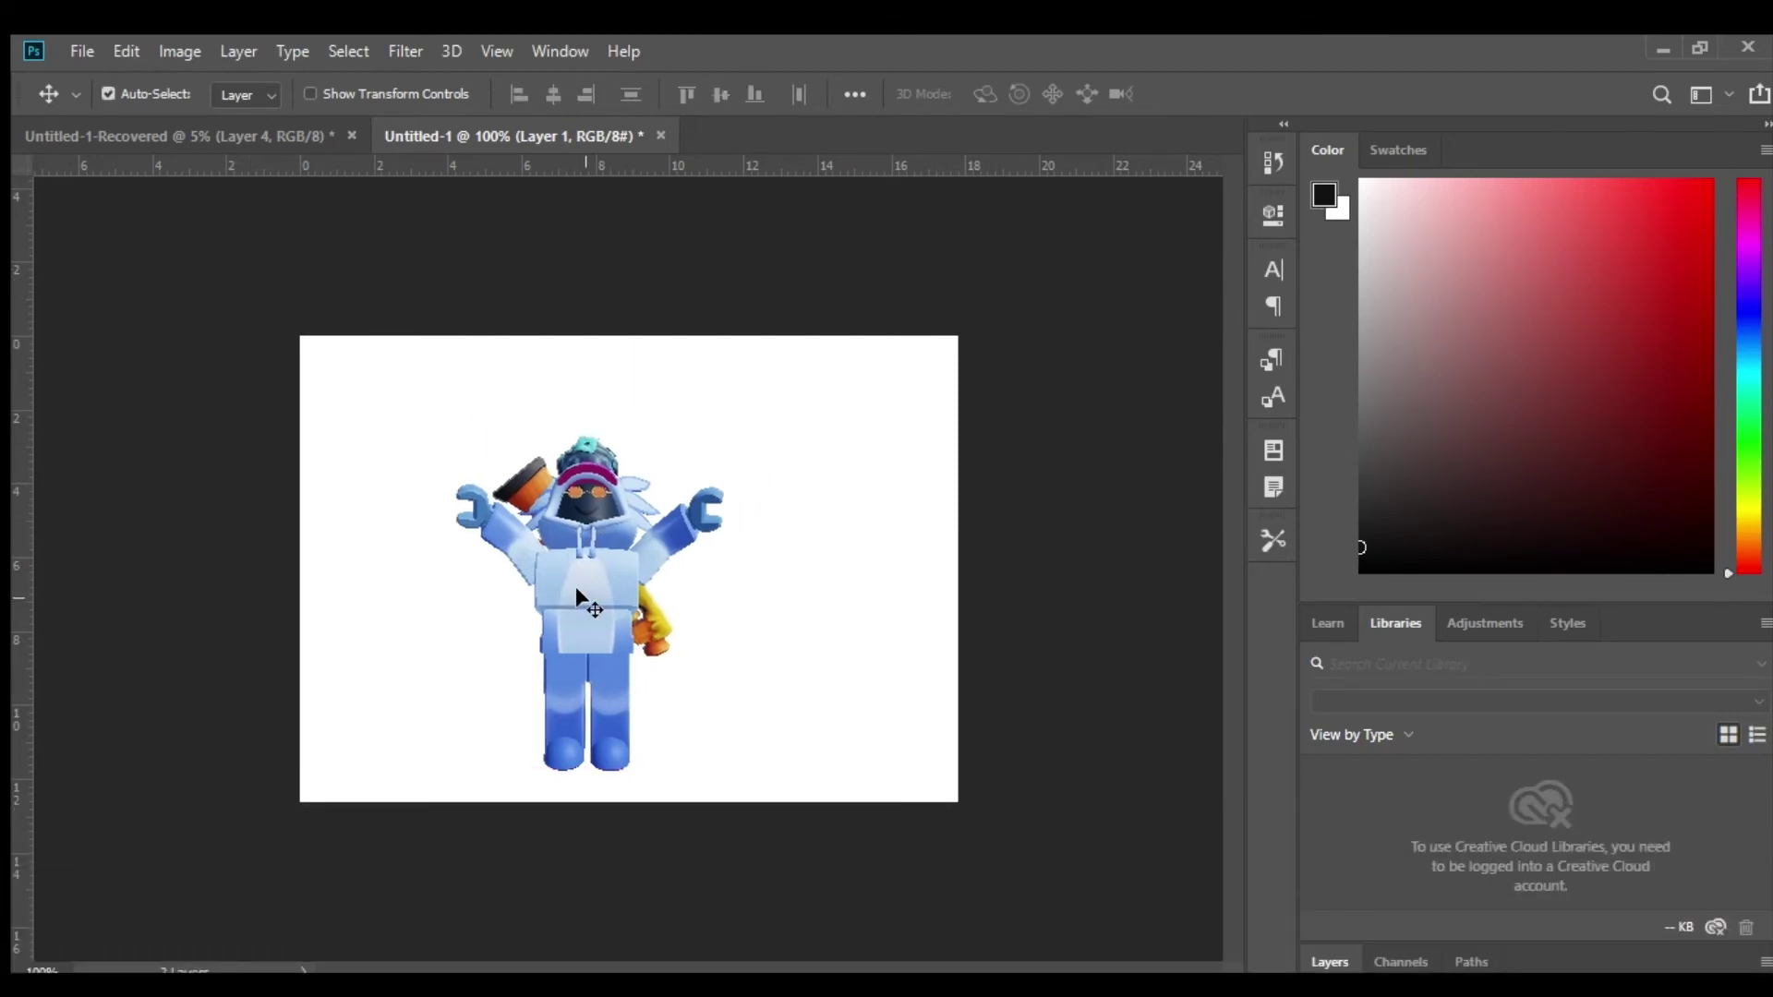
key("Delete")
left_click(214, 134)
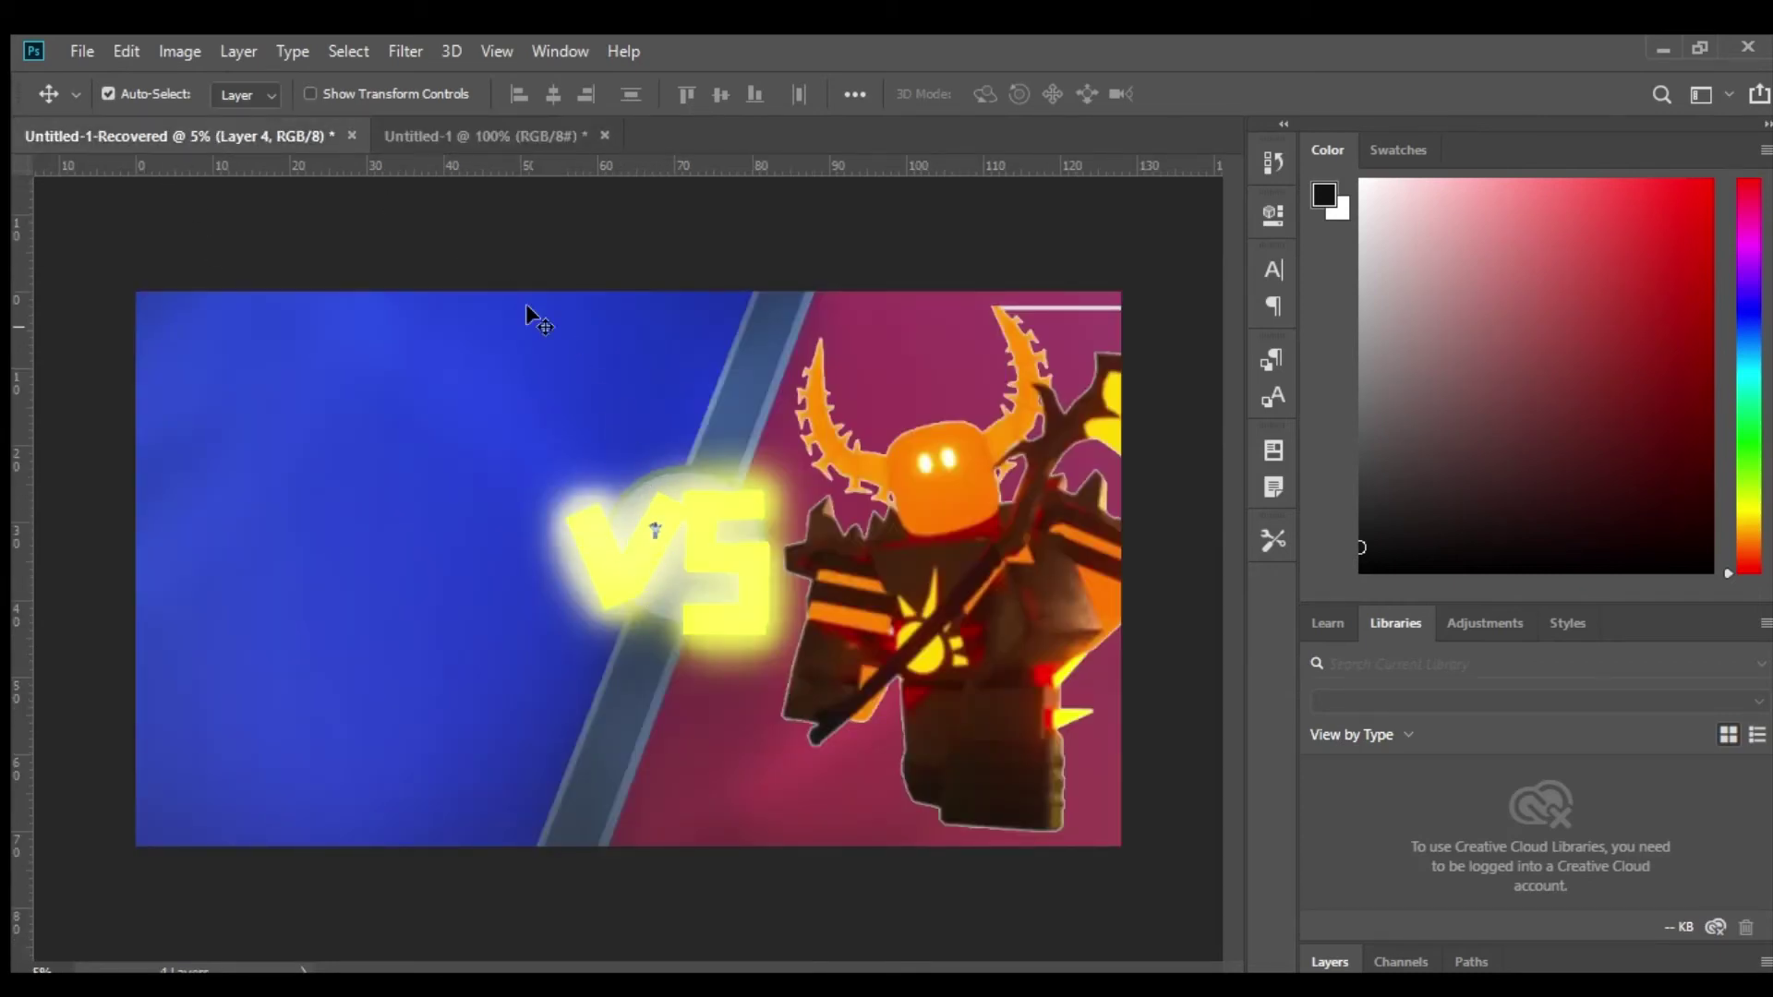
left_click(468, 134)
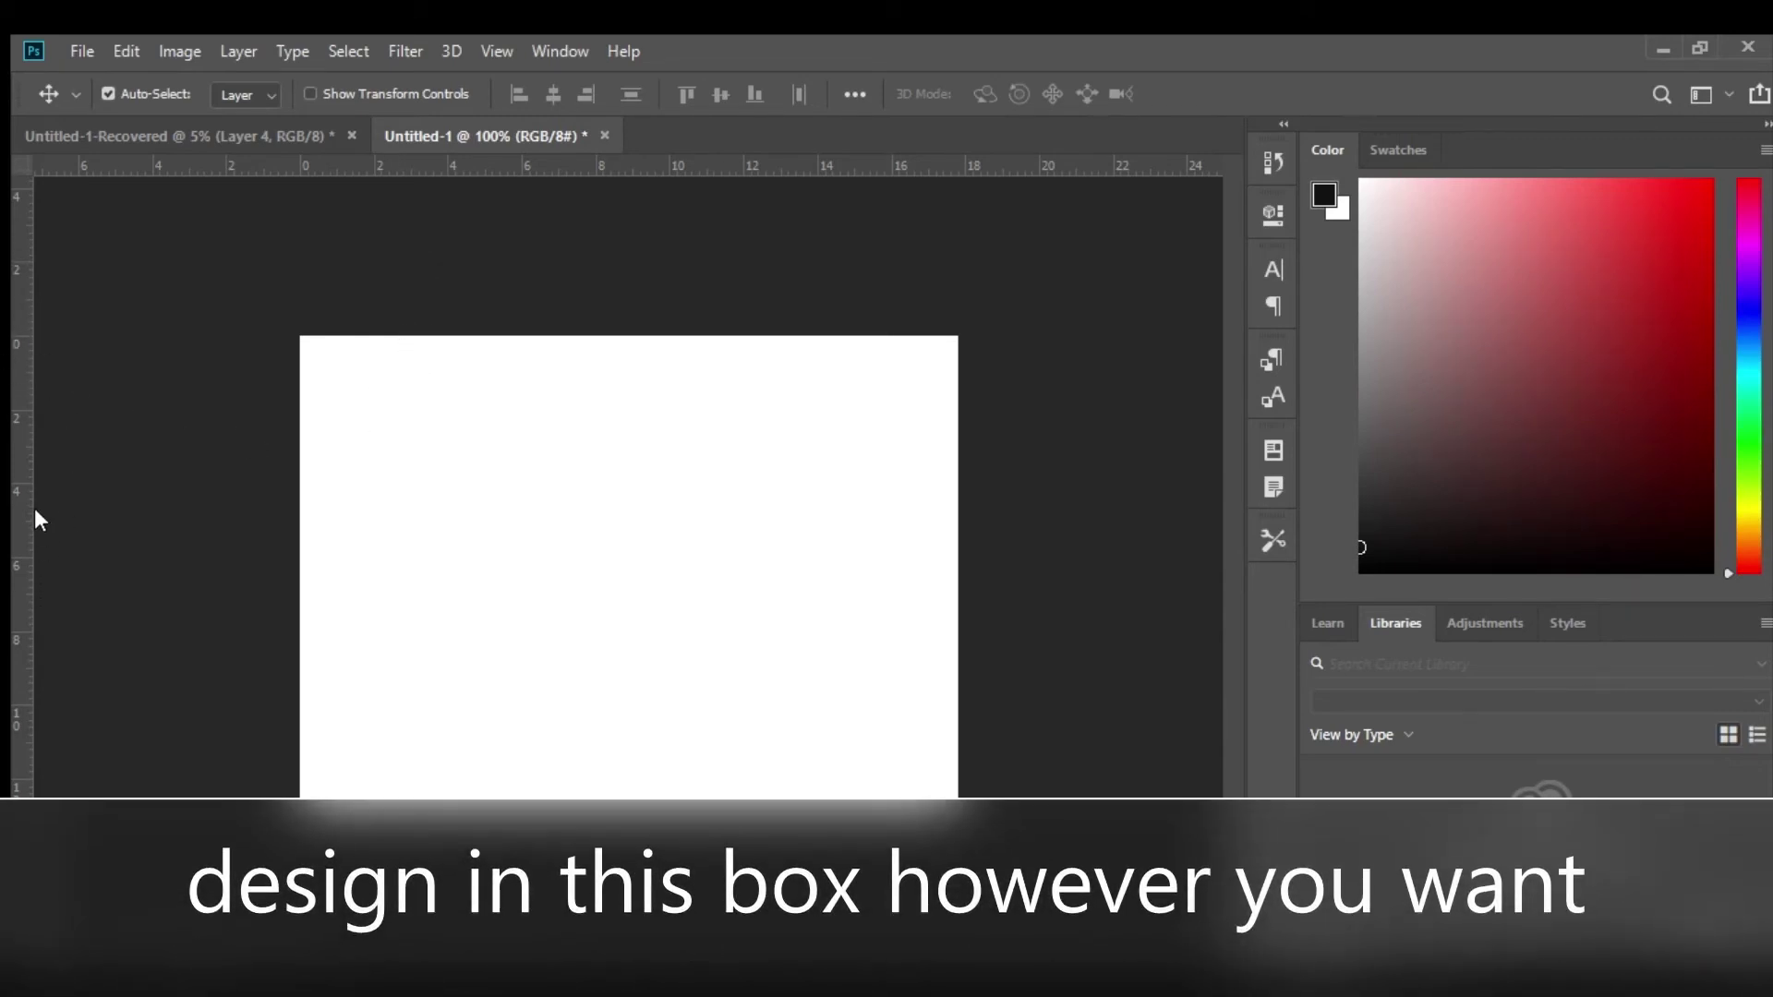
Step: Reduce the soft brush to 127 px, dab black on the canvas and paint its right half bright red
key("b")
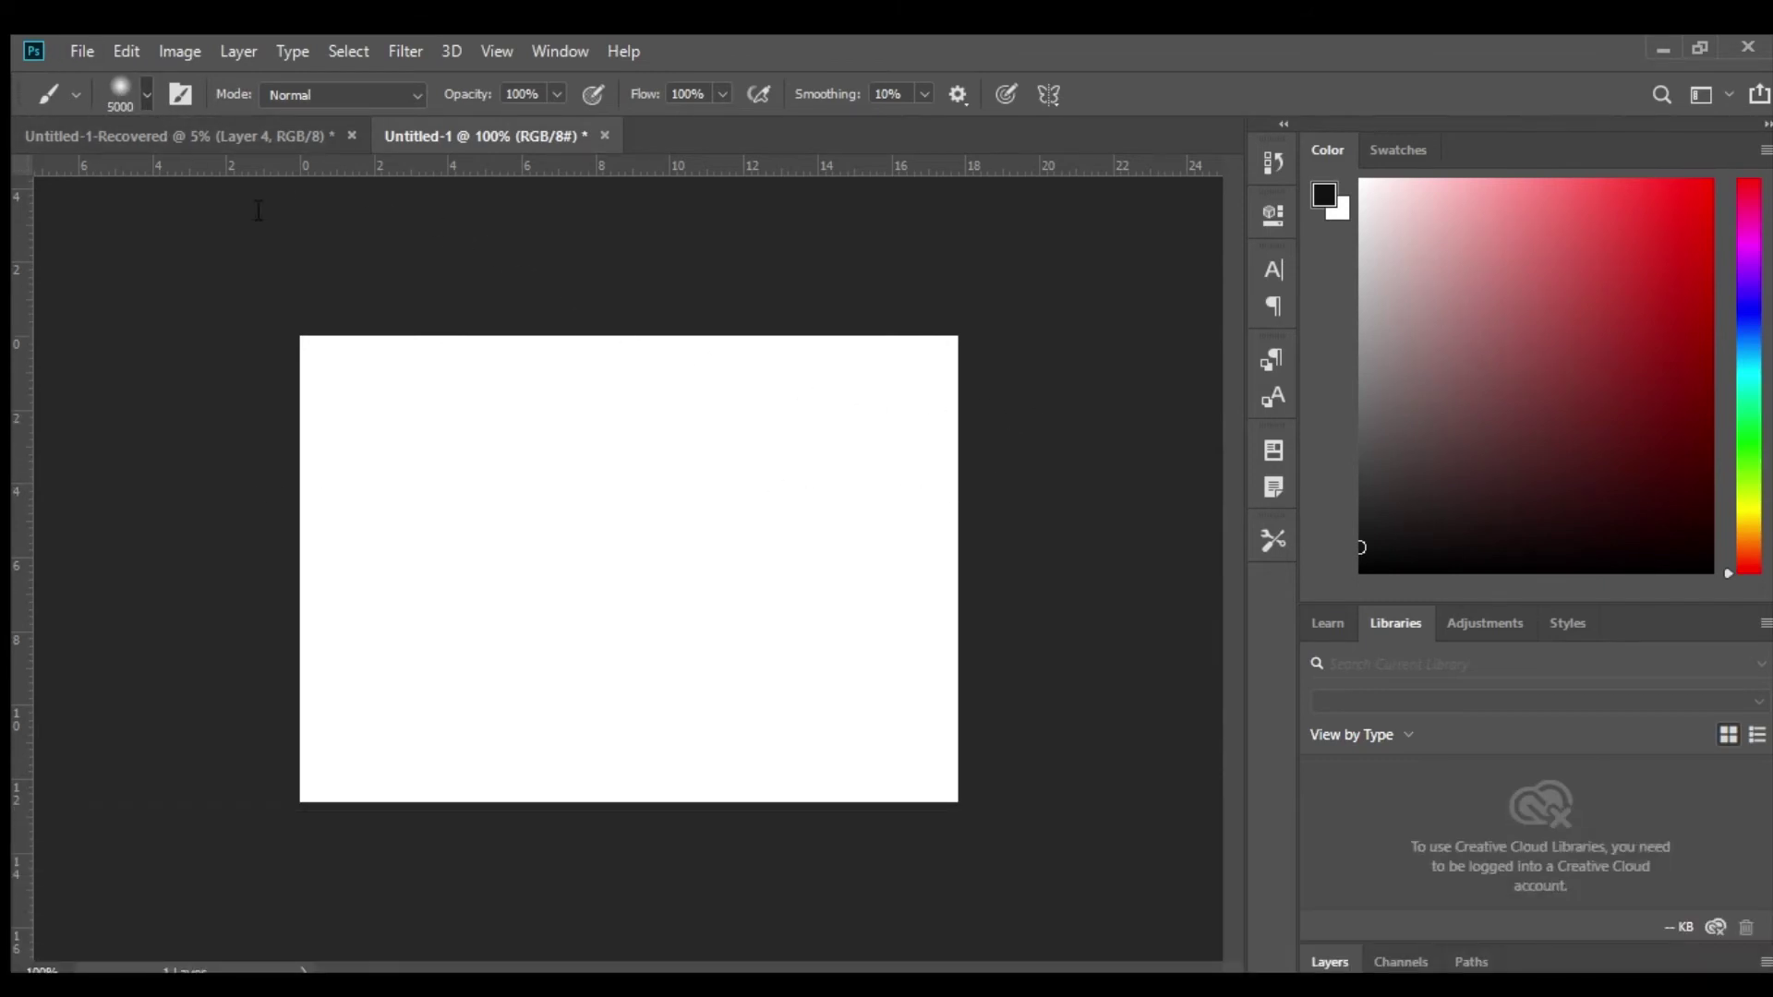
left_click(241, 183)
left_click(489, 423)
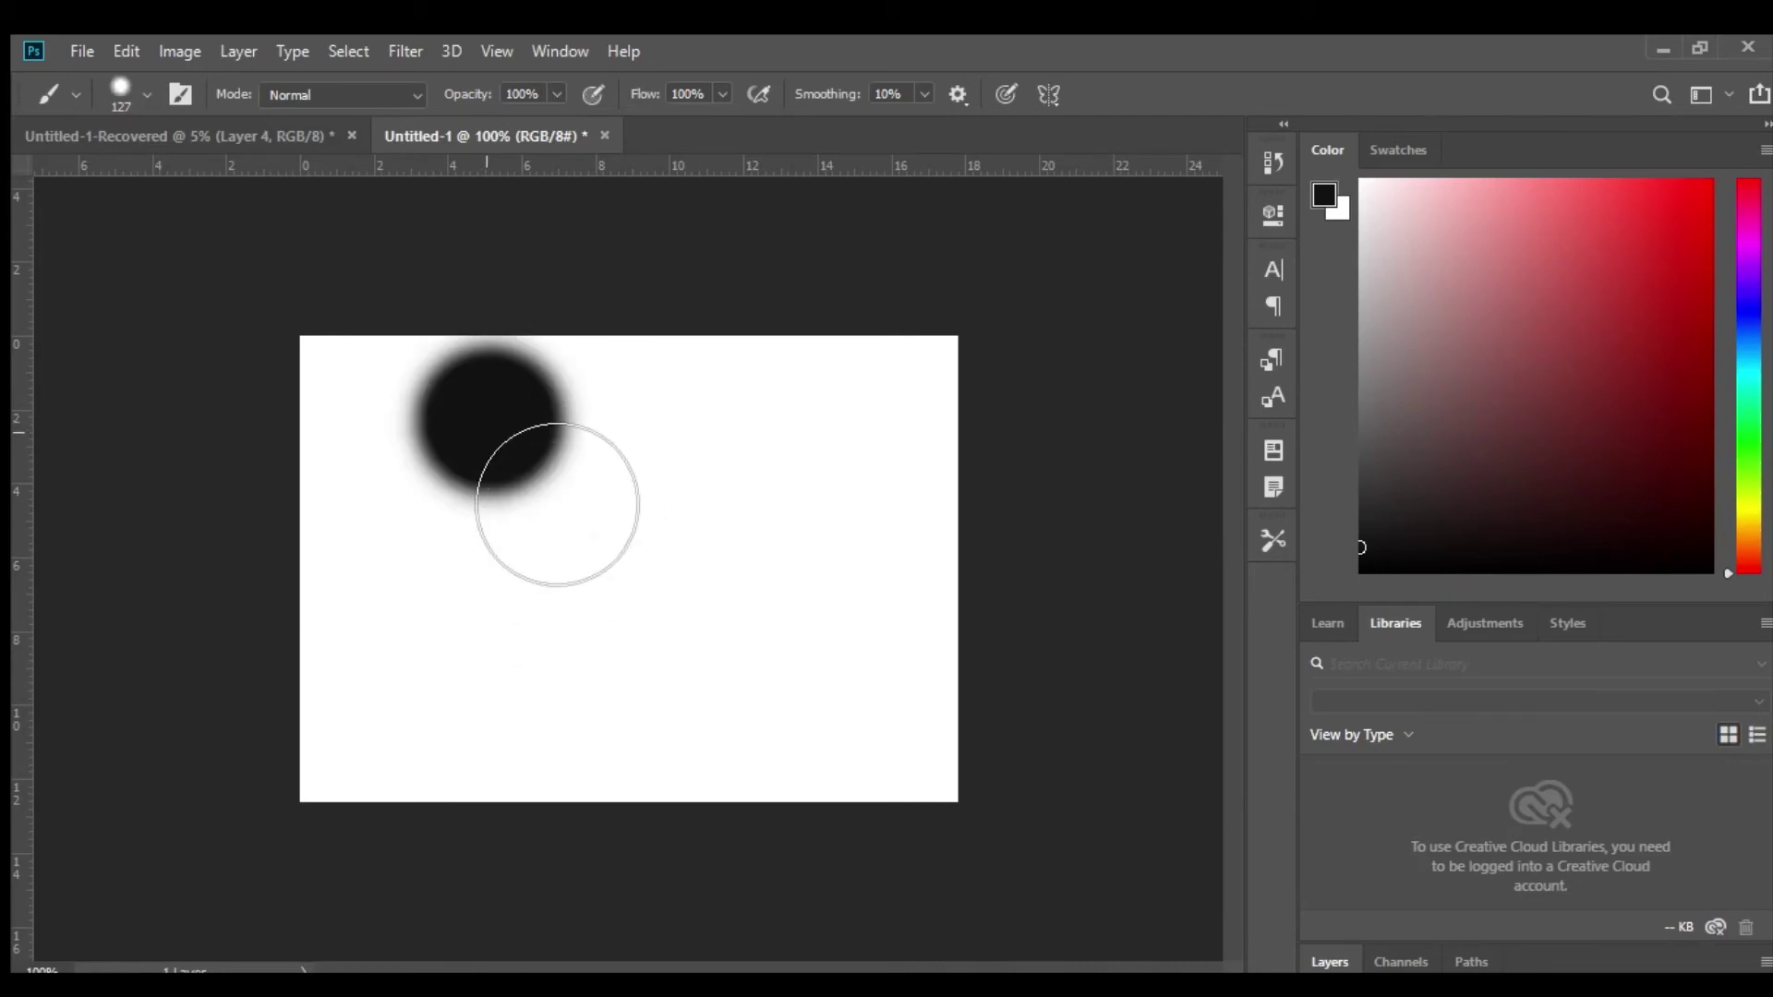
left_click_drag(1677, 243, 1705, 199)
mouse_move(874, 385)
left_mouse_down()
mouse_move(946, 566)
mouse_move(938, 835)
mouse_move(1008, 456)
mouse_move(863, 739)
mouse_move(812, 752)
mouse_move(819, 328)
mouse_move(799, 909)
left_mouse_up()
Step: Set the foreground colour to pure black and paint the whole left half of the canvas with it
left_click_drag(1588, 327, 1707, 573)
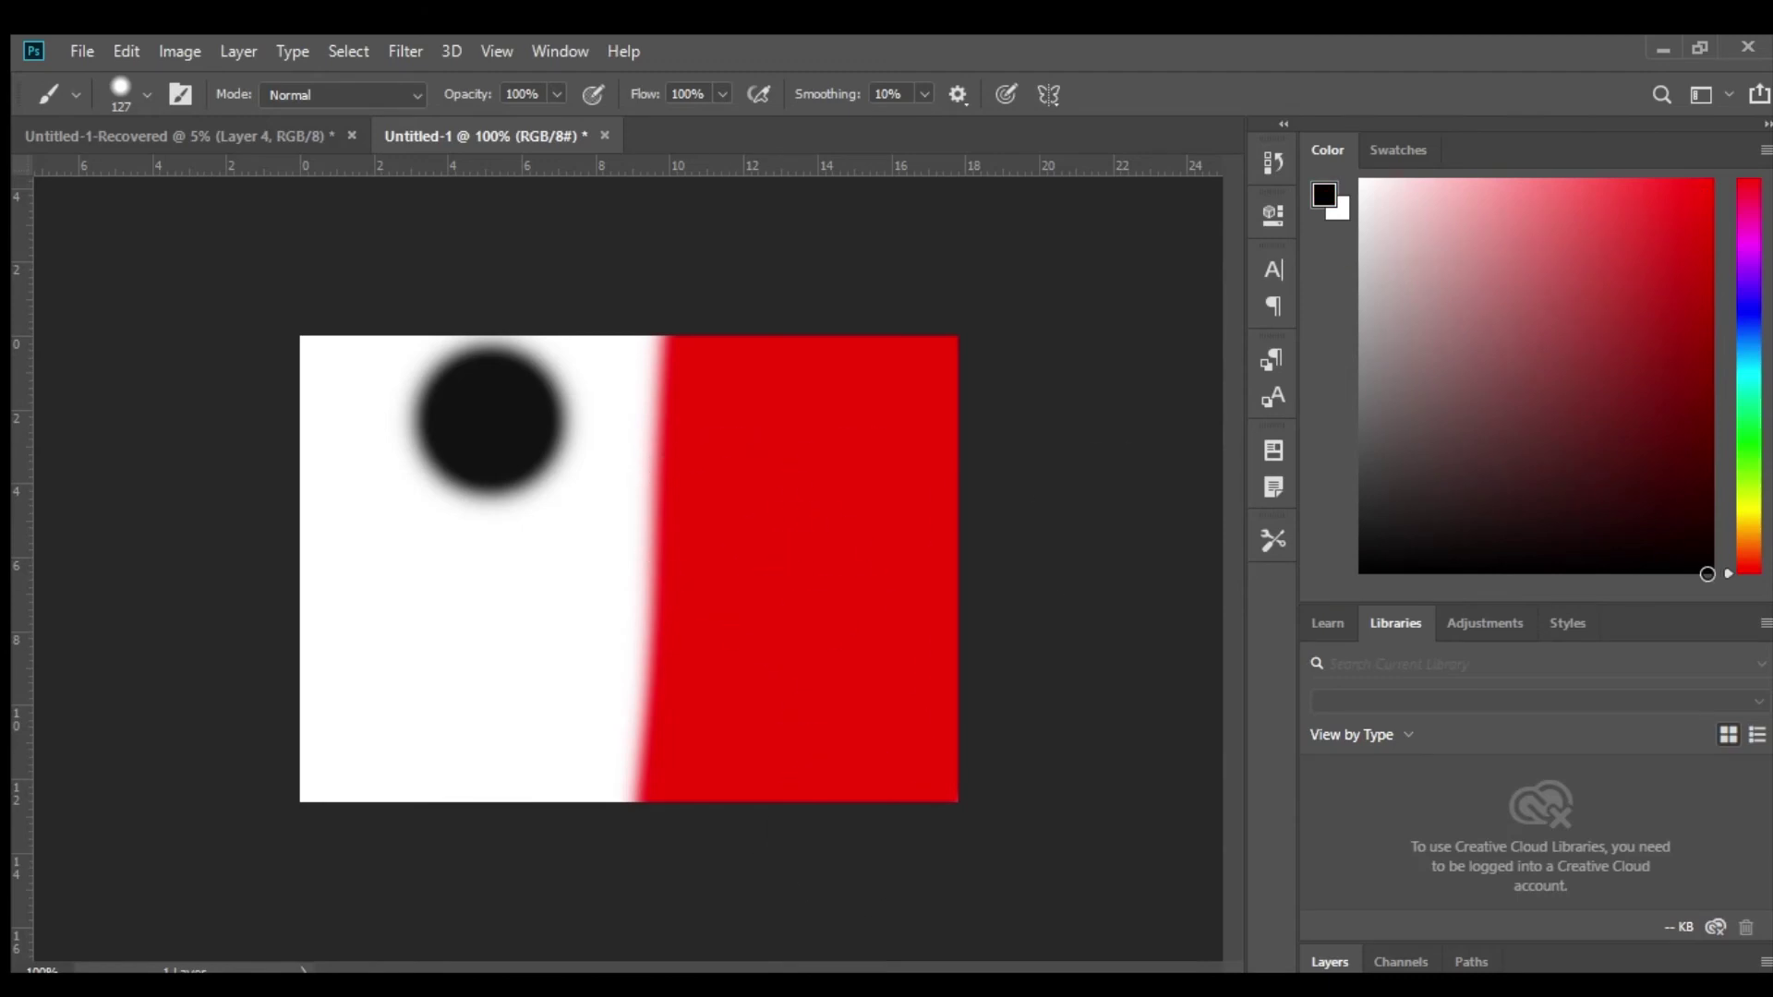
mouse_move(572, 388)
left_mouse_down()
mouse_move(614, 455)
mouse_move(622, 875)
mouse_move(677, 373)
mouse_move(544, 774)
mouse_move(554, 289)
mouse_move(483, 329)
mouse_move(333, 530)
mouse_move(399, 969)
mouse_move(668, 890)
mouse_move(621, 915)
left_mouse_up()
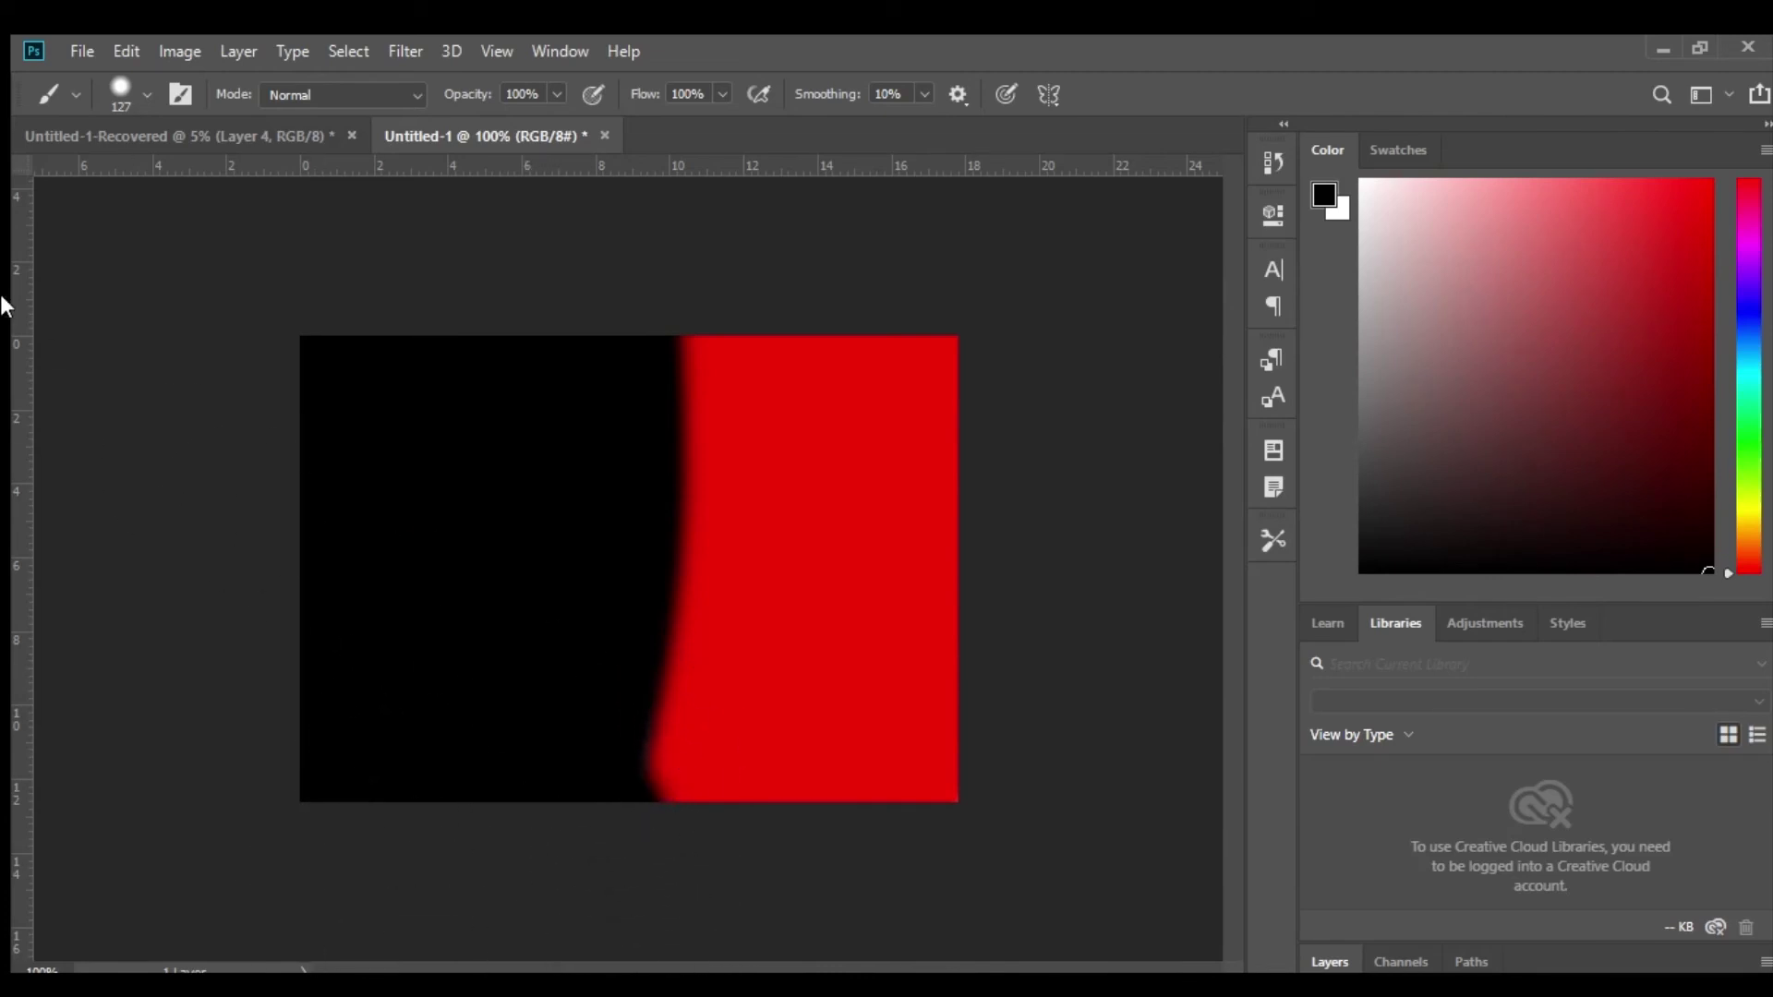
Step: Warp the black and red background with the Liquify filter into curved, flame-like red shapes on black
left_click(35, 251)
key("v")
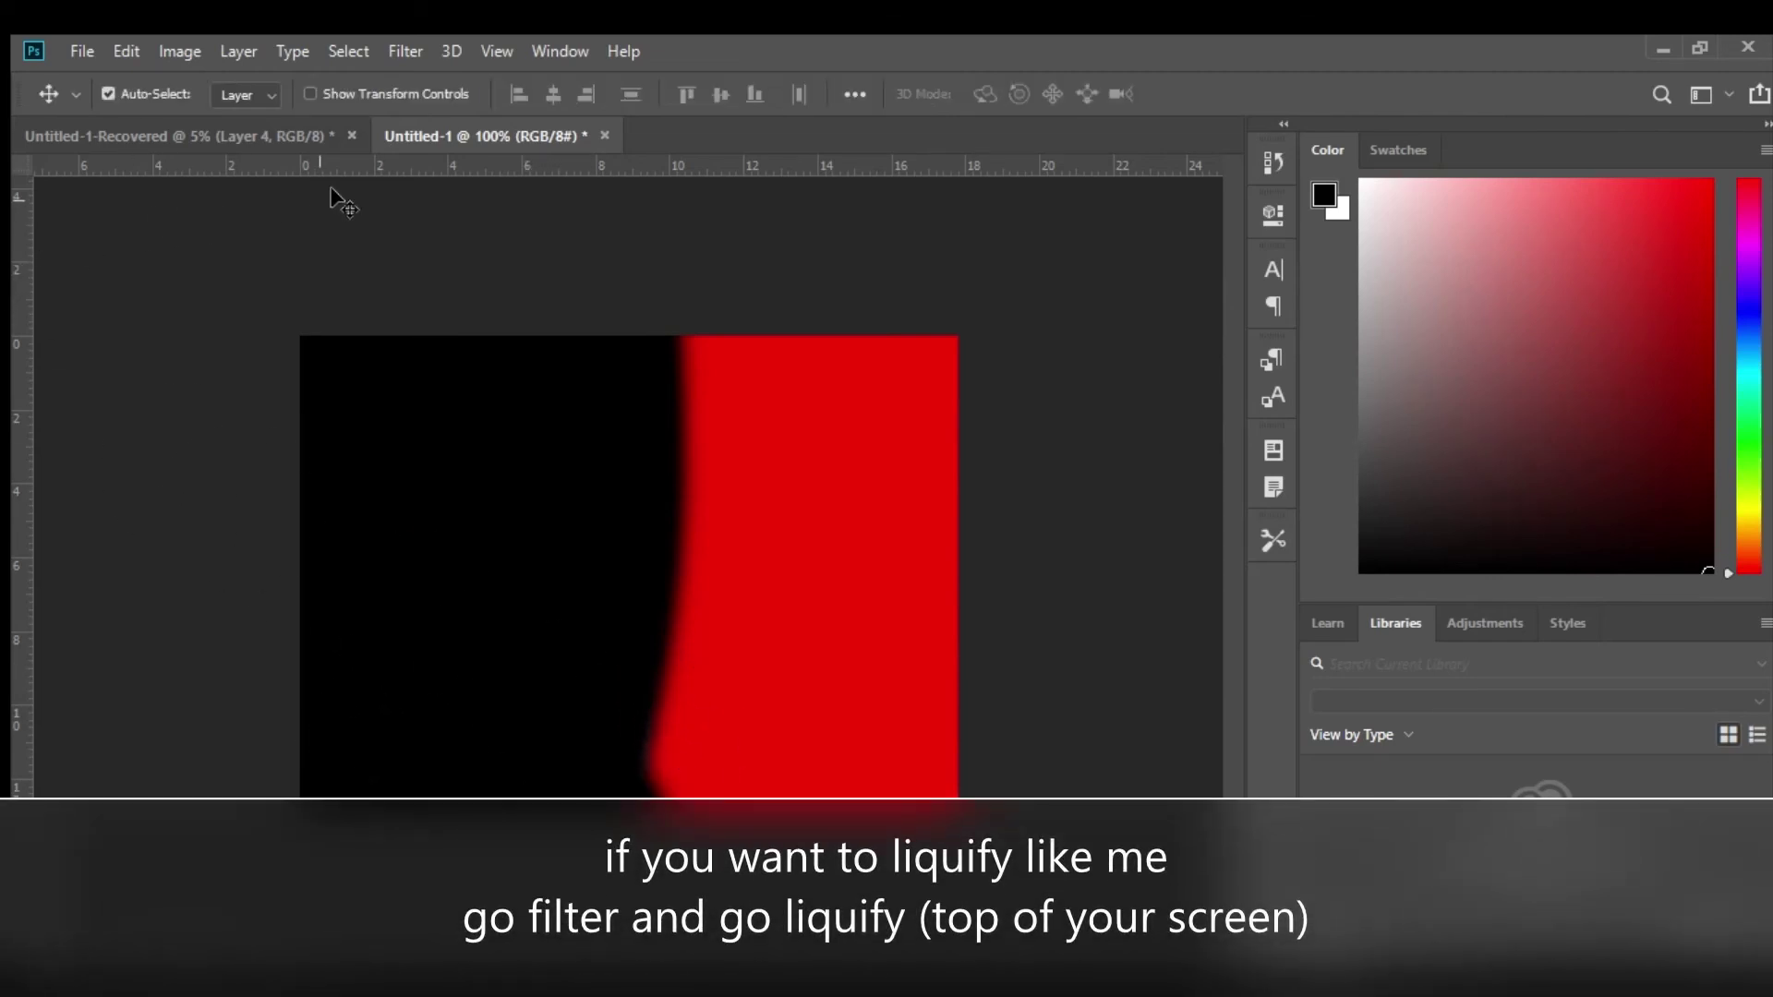
left_click(406, 54)
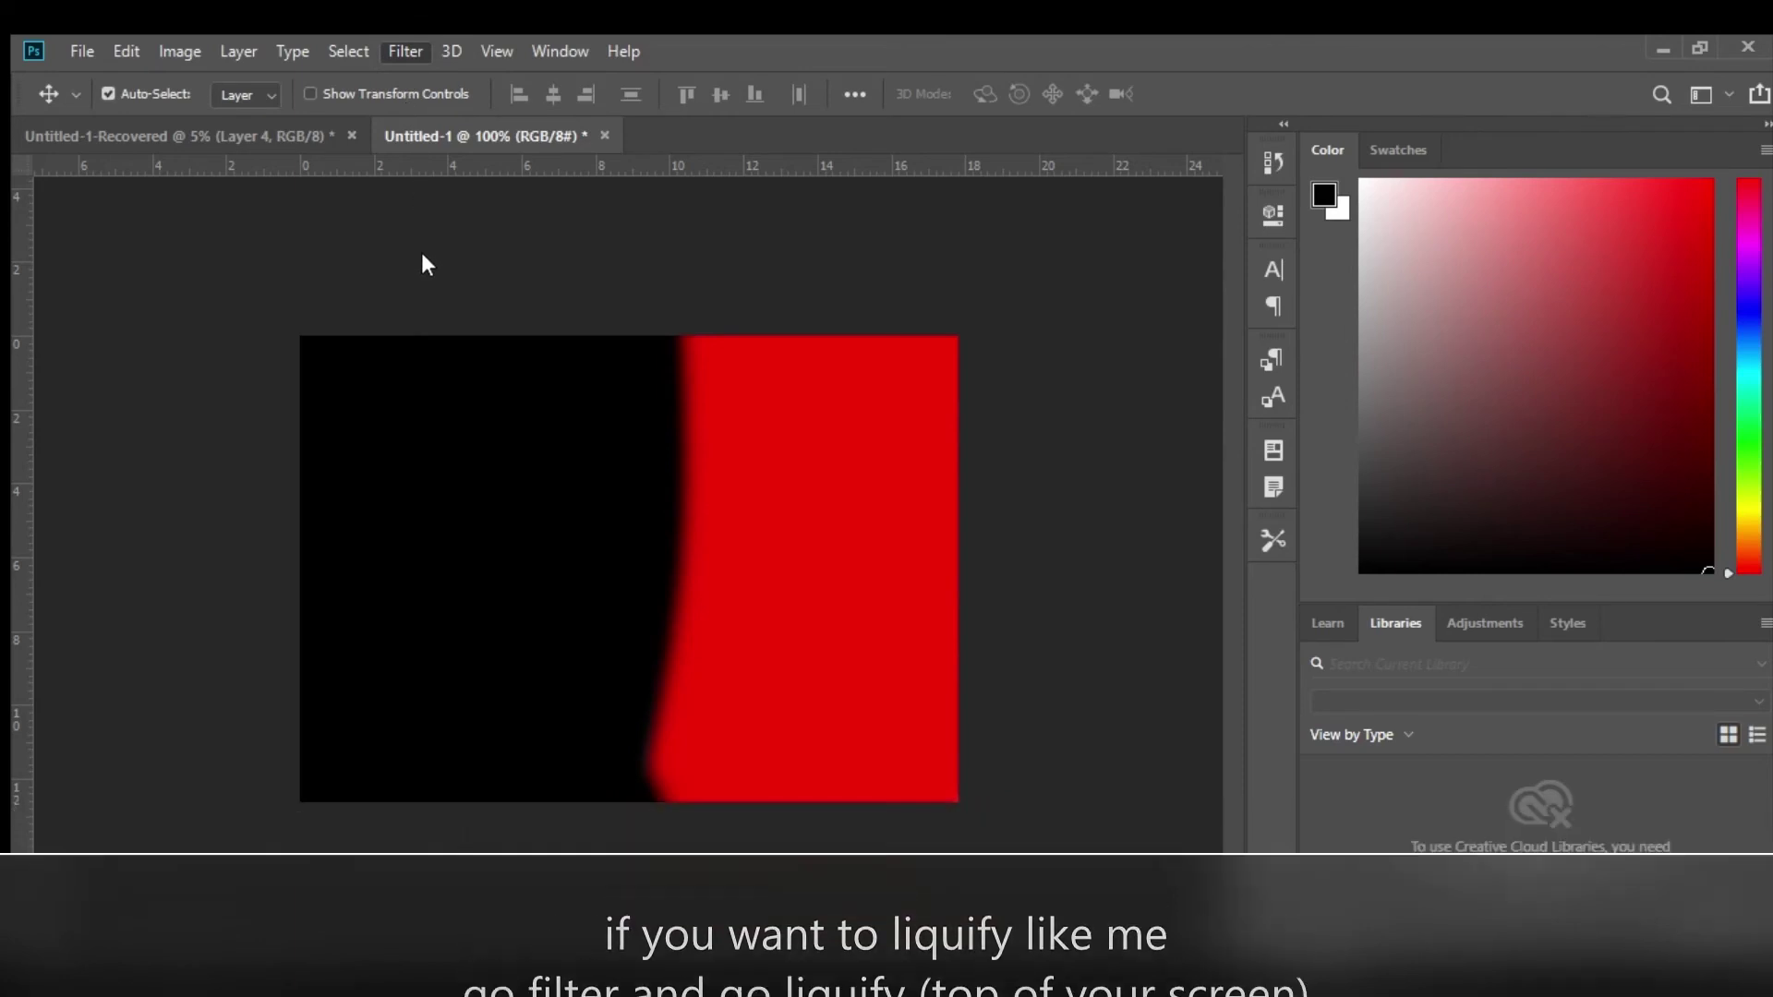
key("Escape")
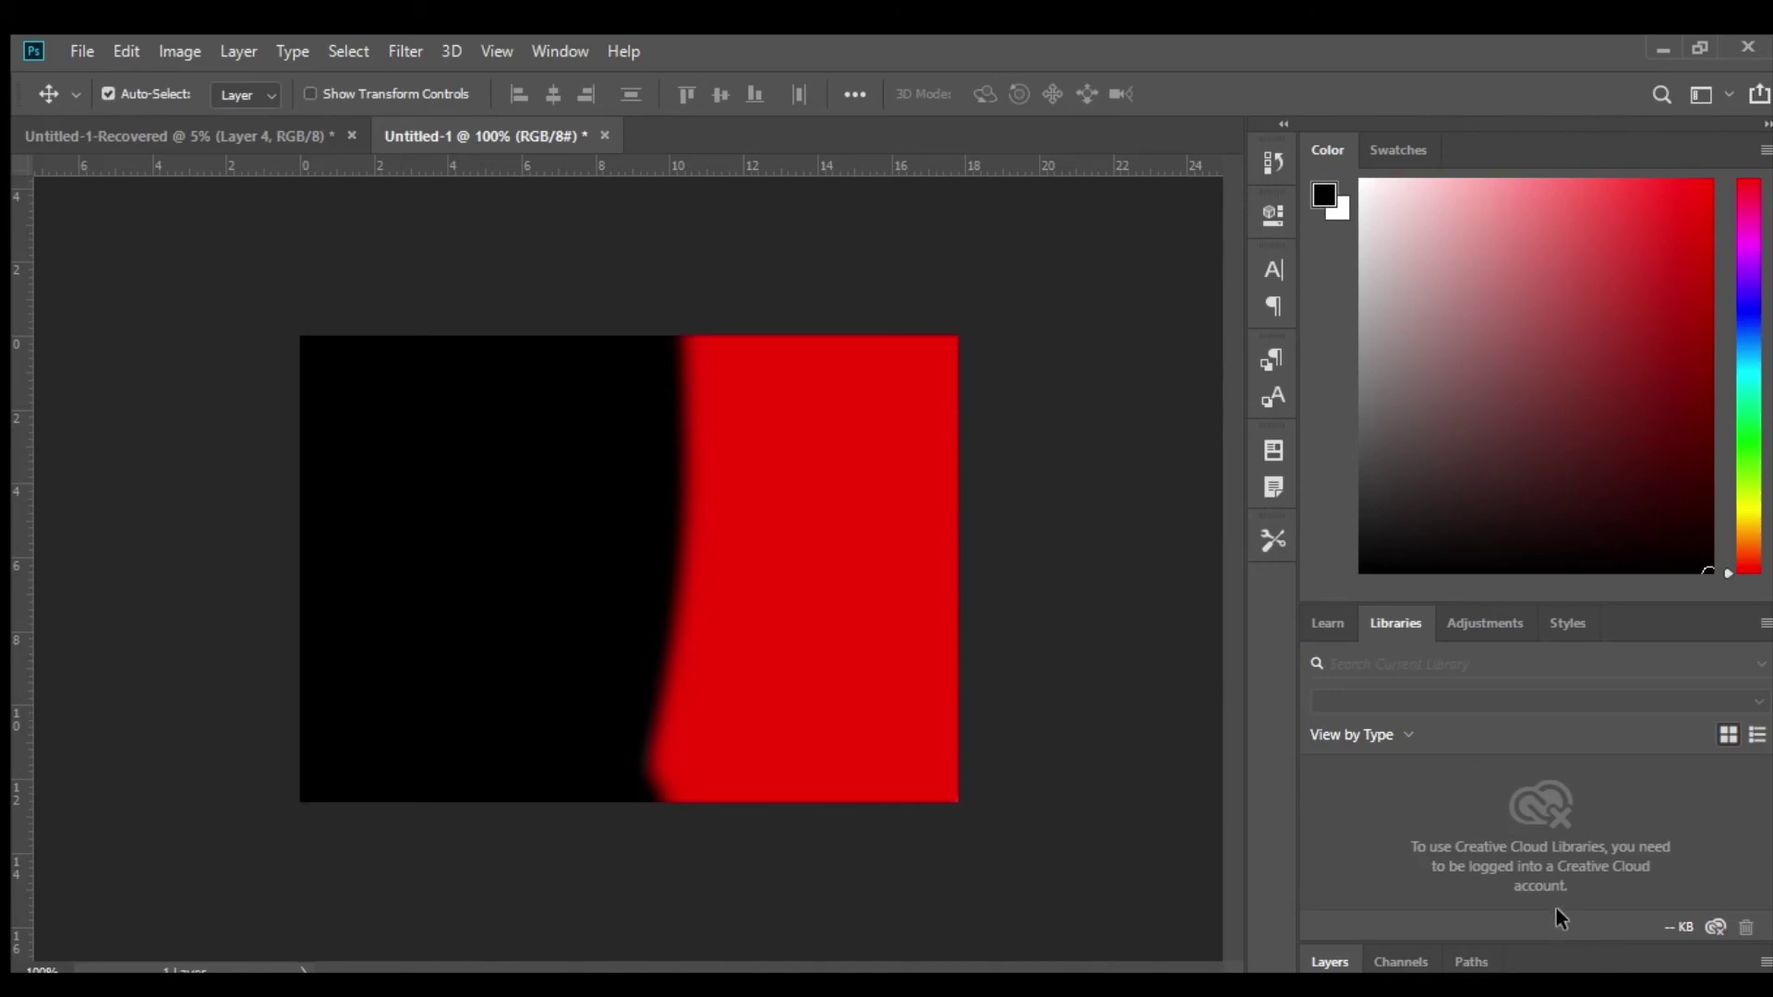
key("ctrl+f")
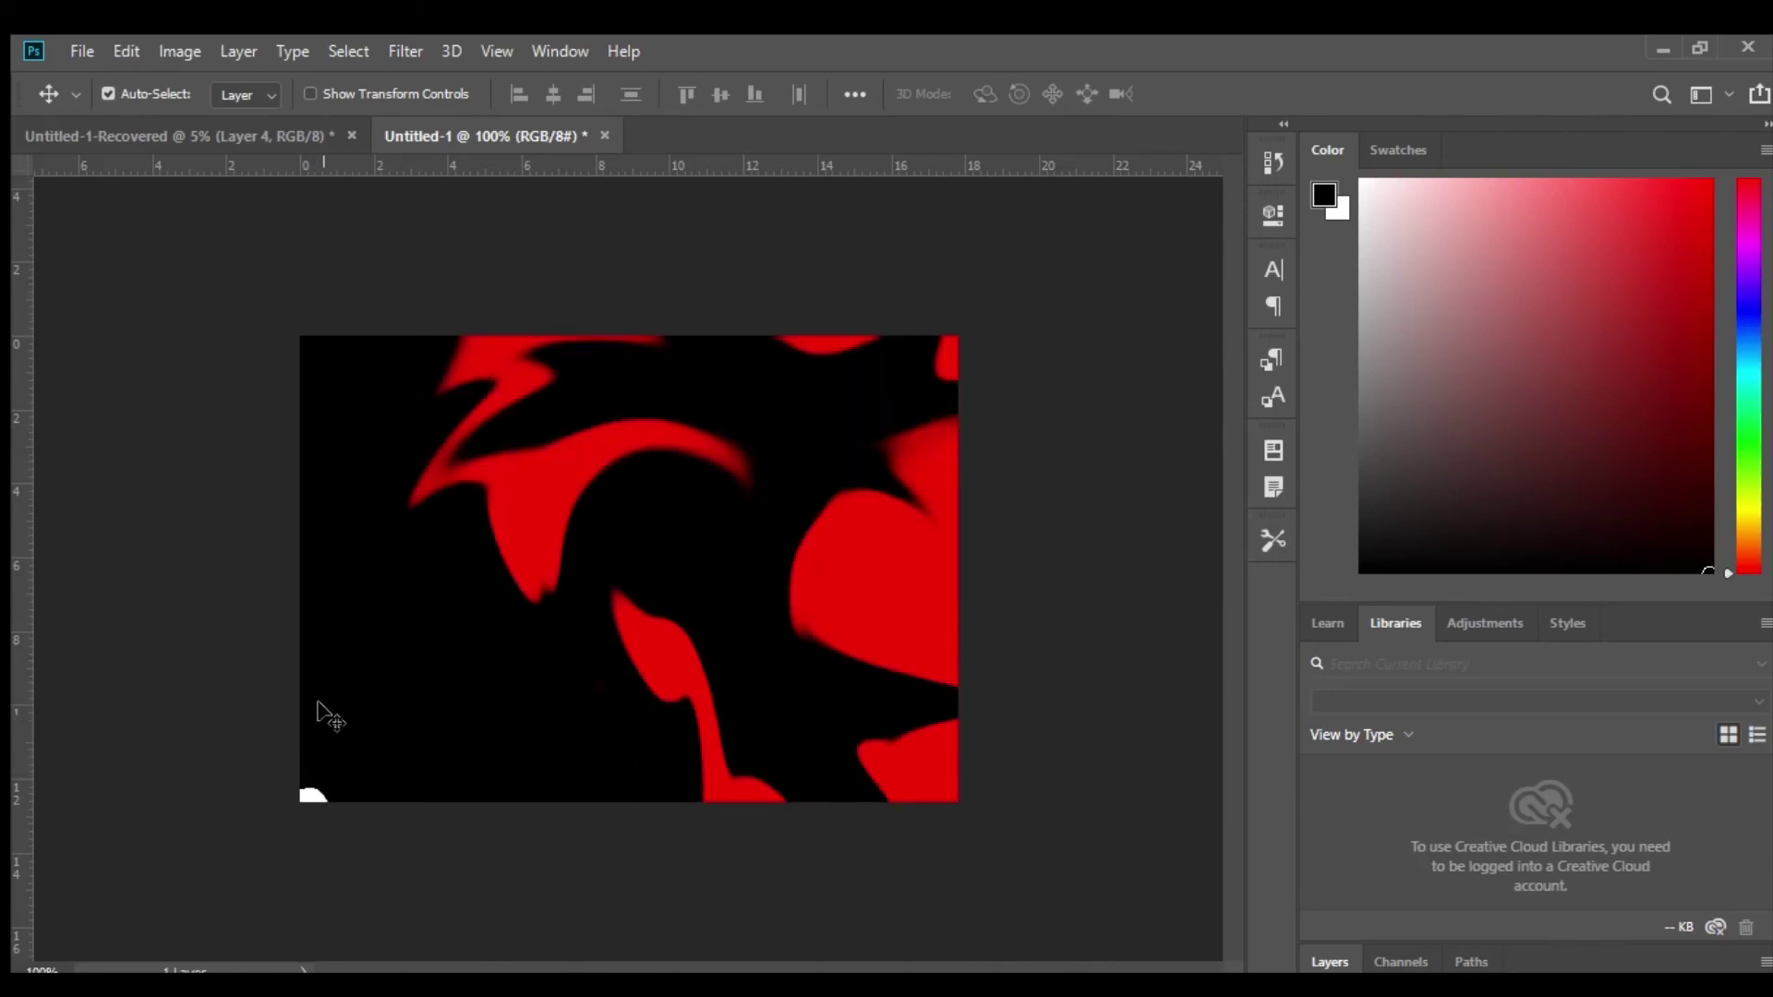
Step: Bring the avatar back from the Untitled-1-Recovered document and place it in the middle of the liquified background
left_click(222, 129)
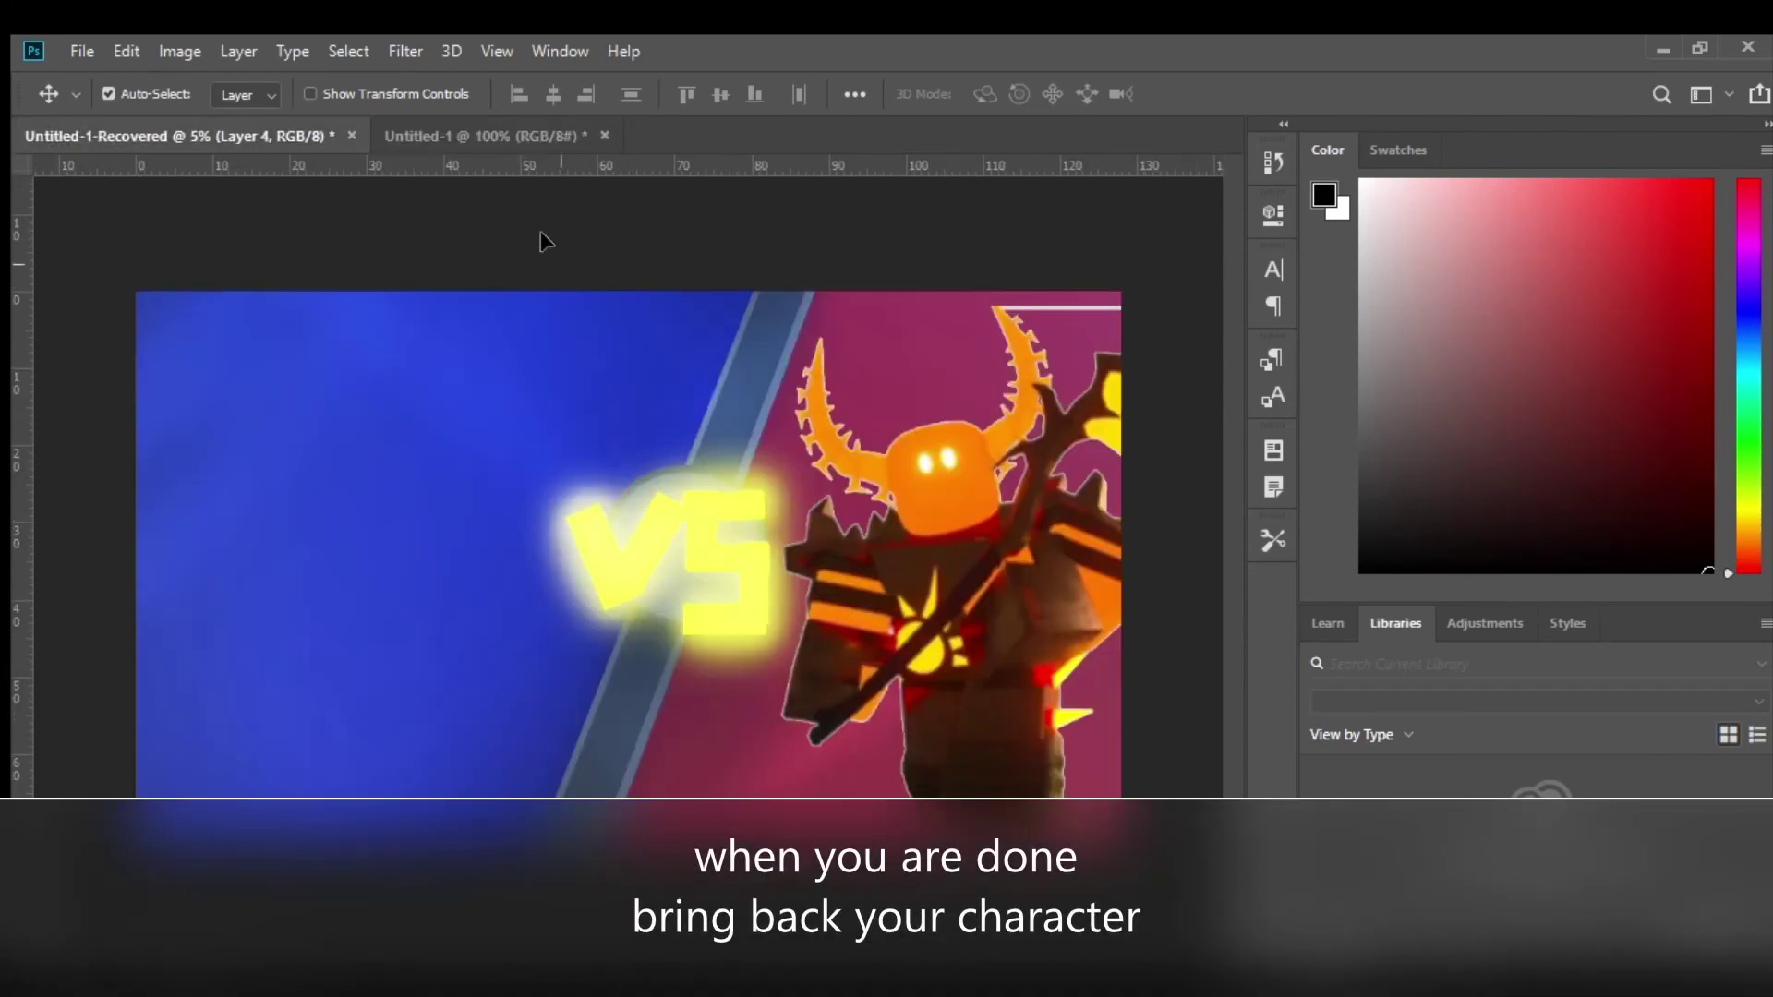
left_click(496, 136)
key("ctrl+v")
left_click_drag(613, 576, 631, 545)
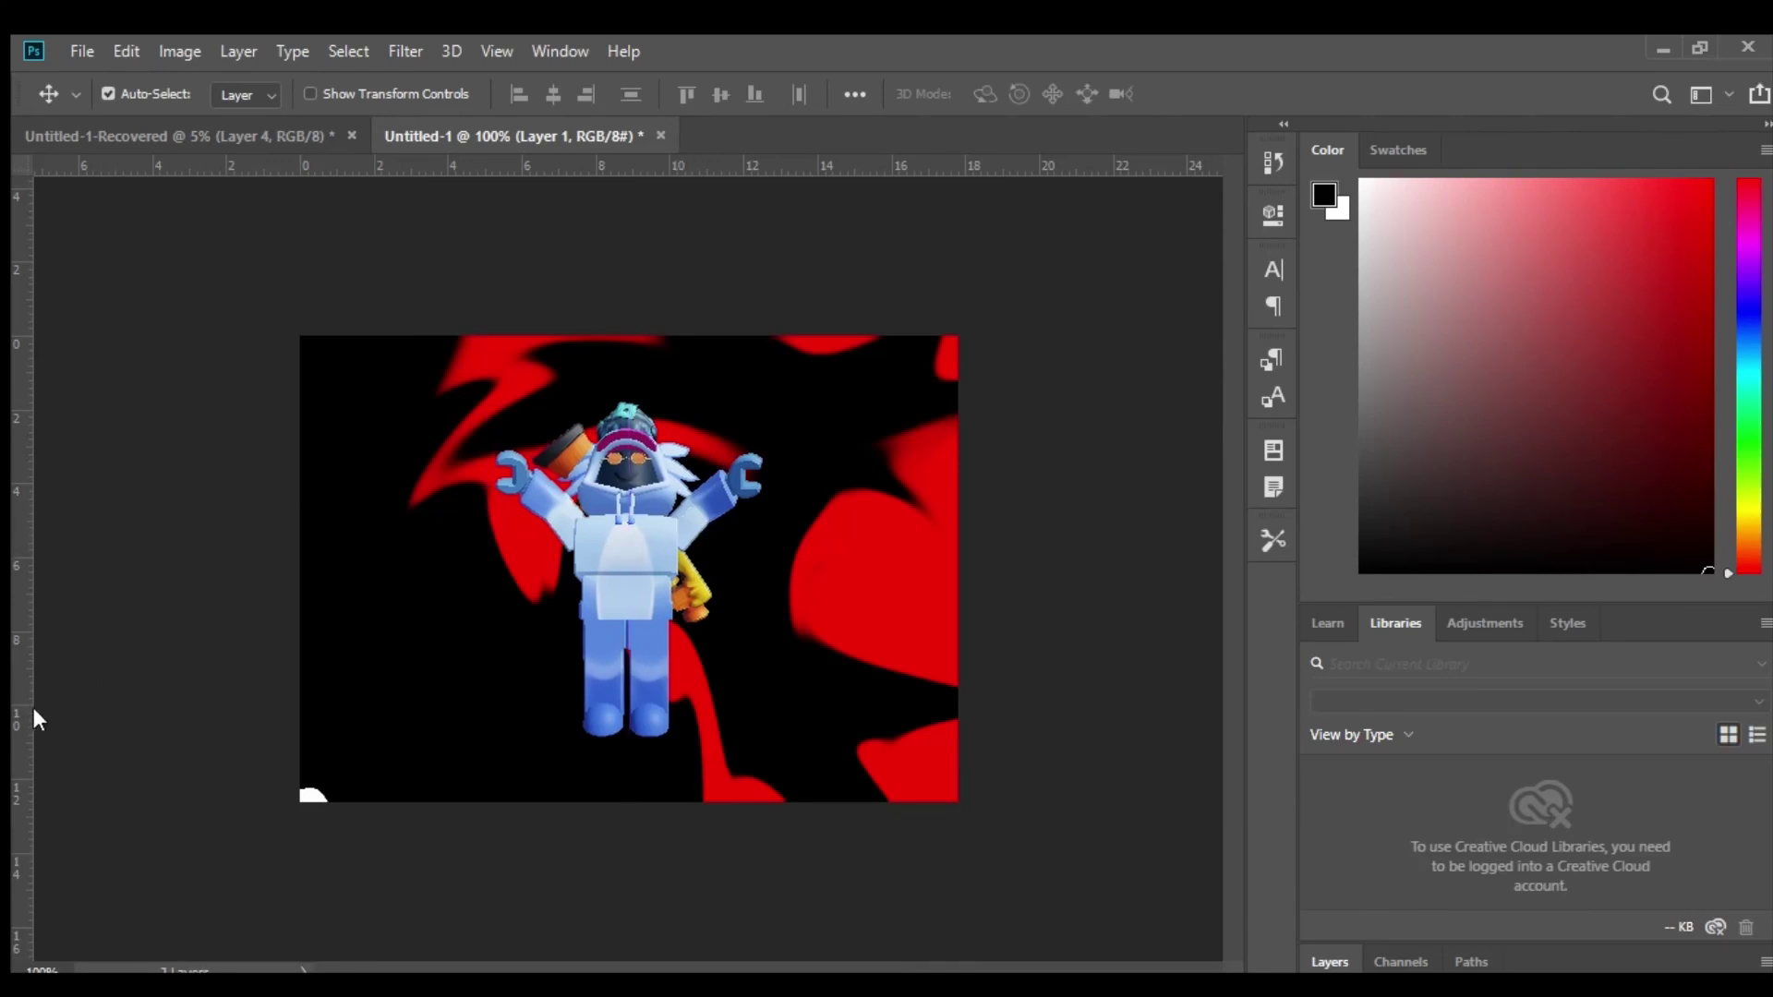
Step: Stroke across the avatar with the Dodge tool at 26 px, Midtones range and 50% exposure
key("o")
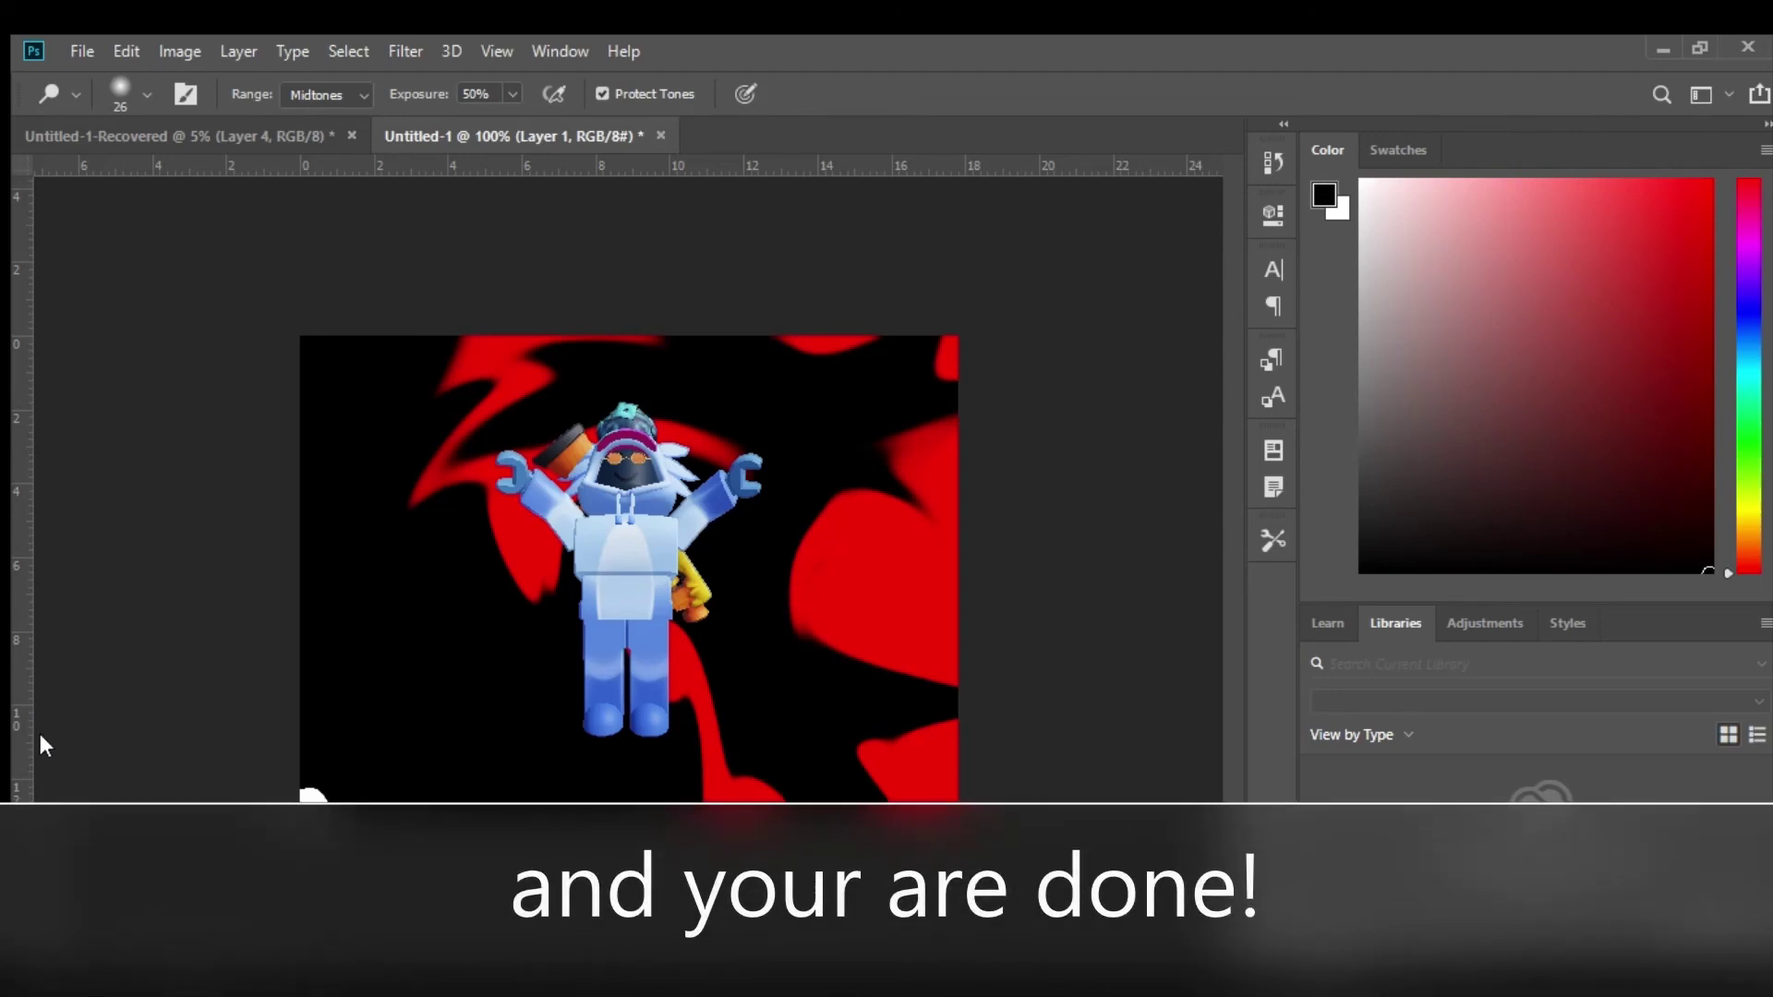
mouse_move(706, 374)
left_mouse_down()
mouse_move(739, 480)
mouse_move(657, 660)
mouse_move(550, 640)
left_mouse_up()
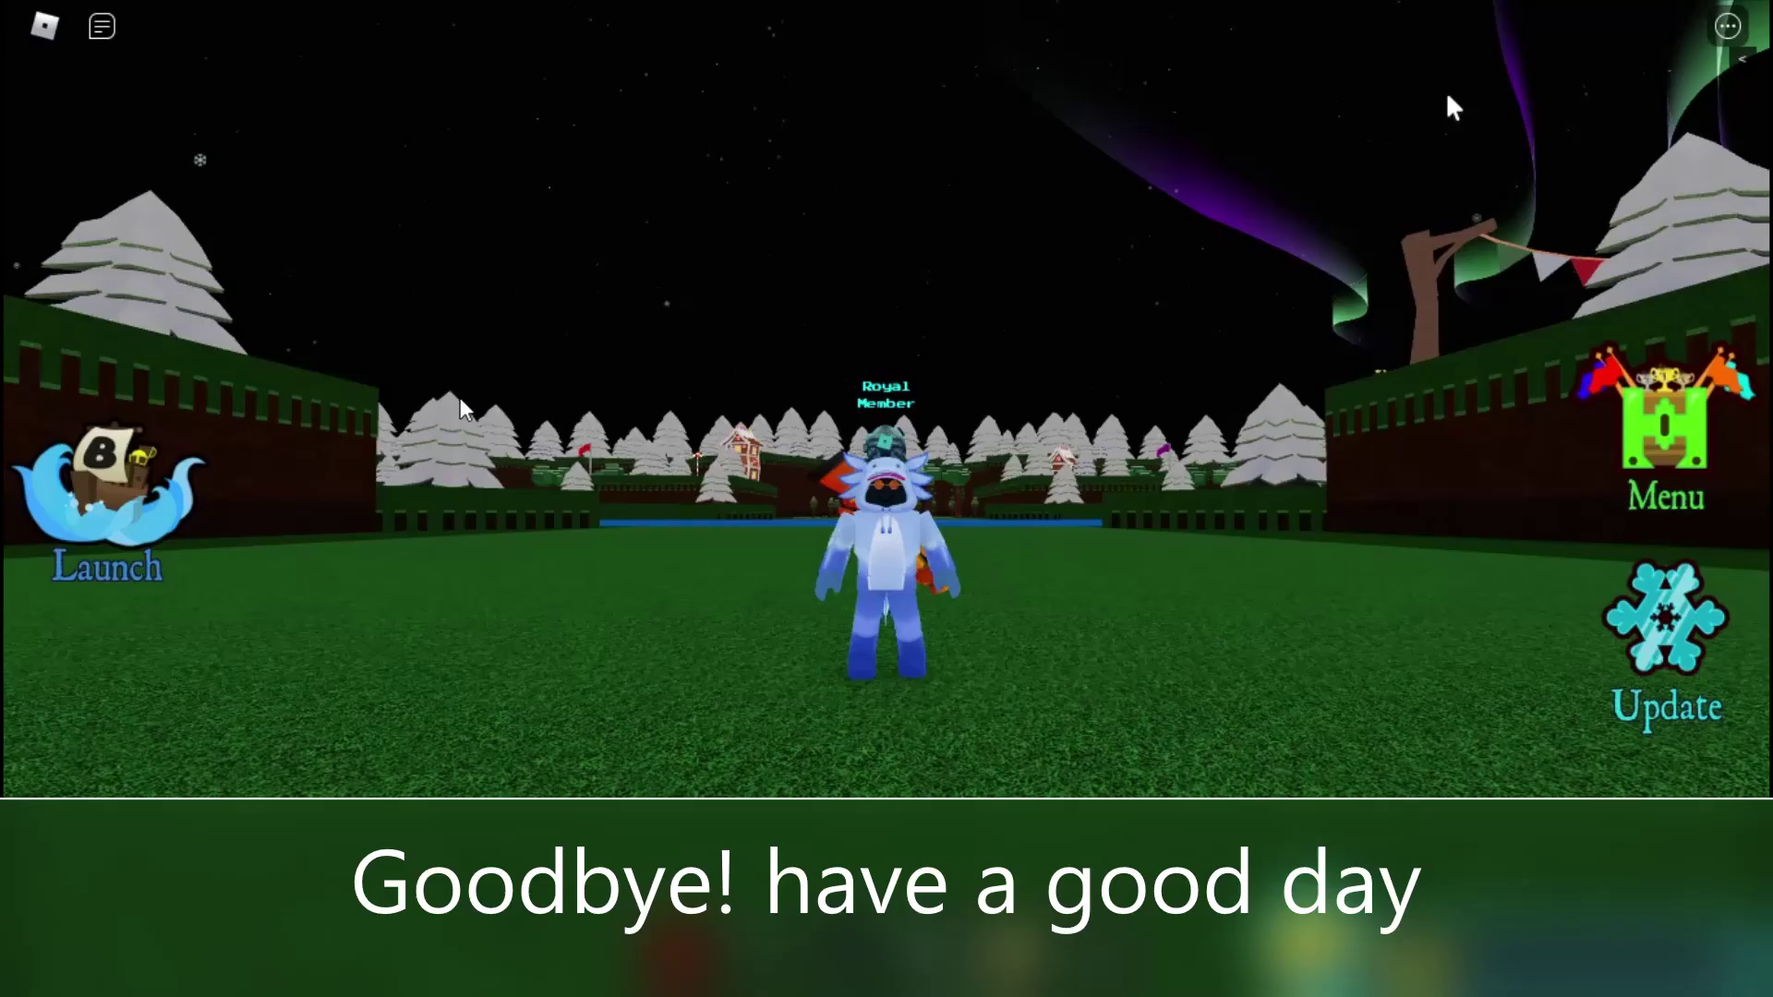
key("slash")
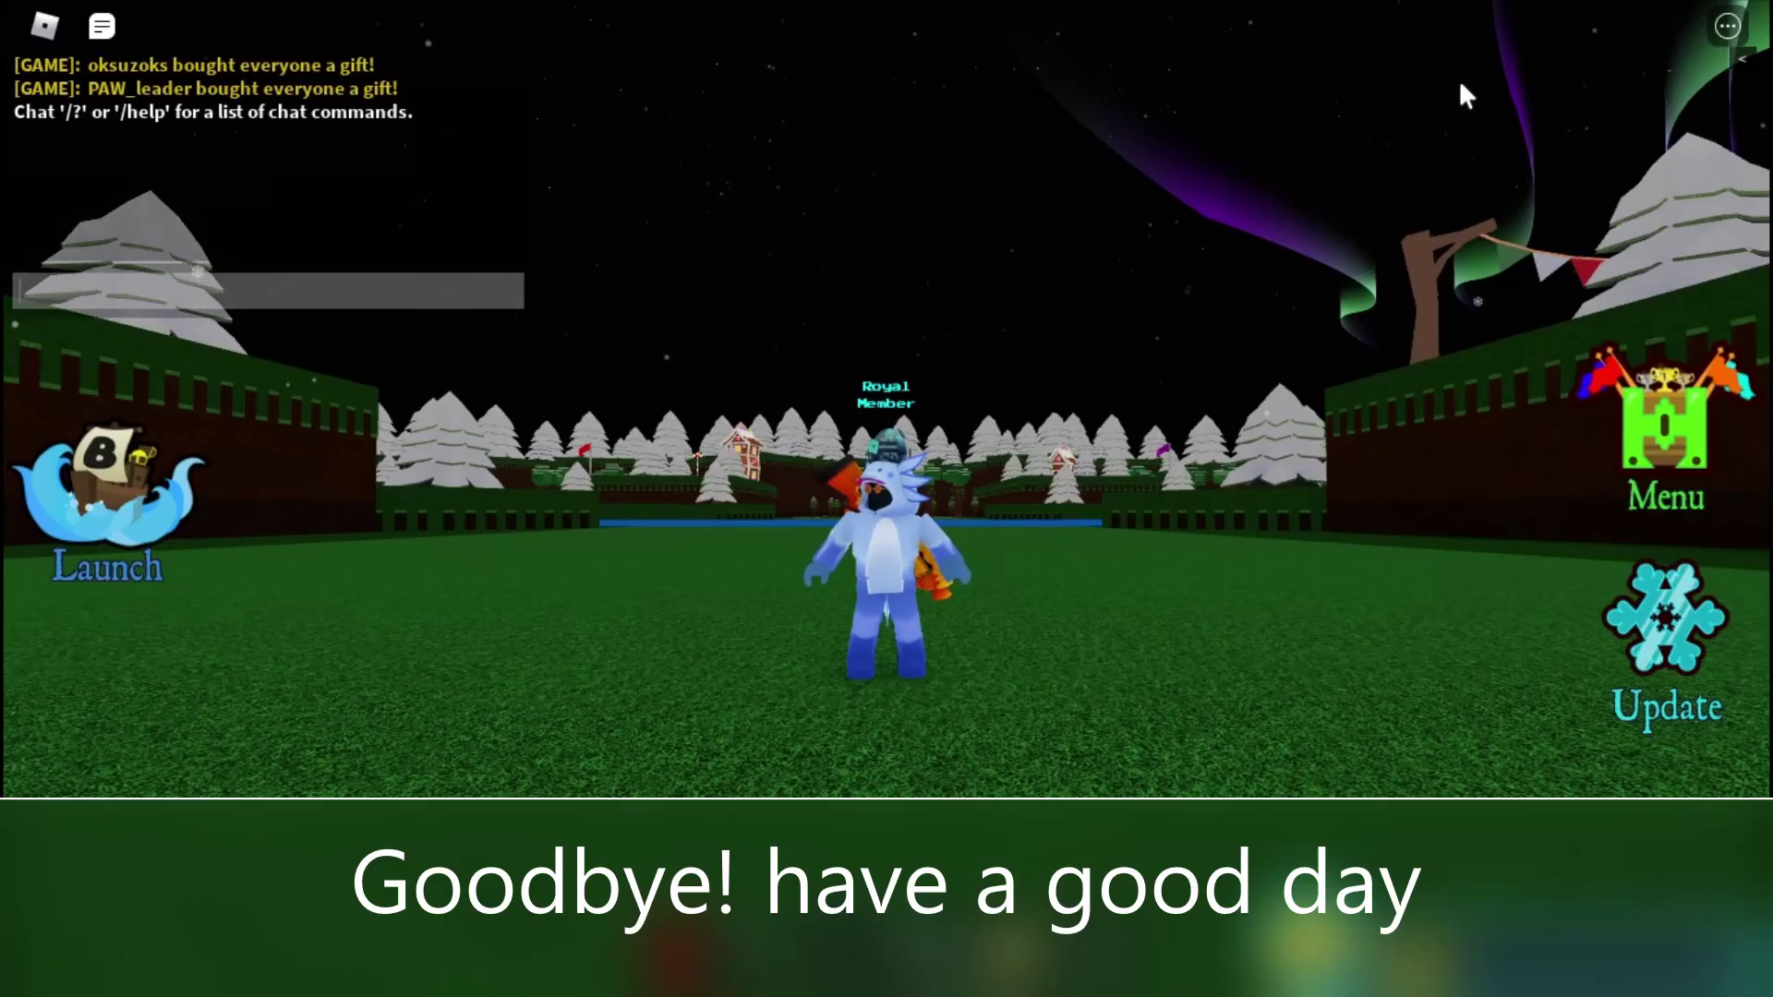